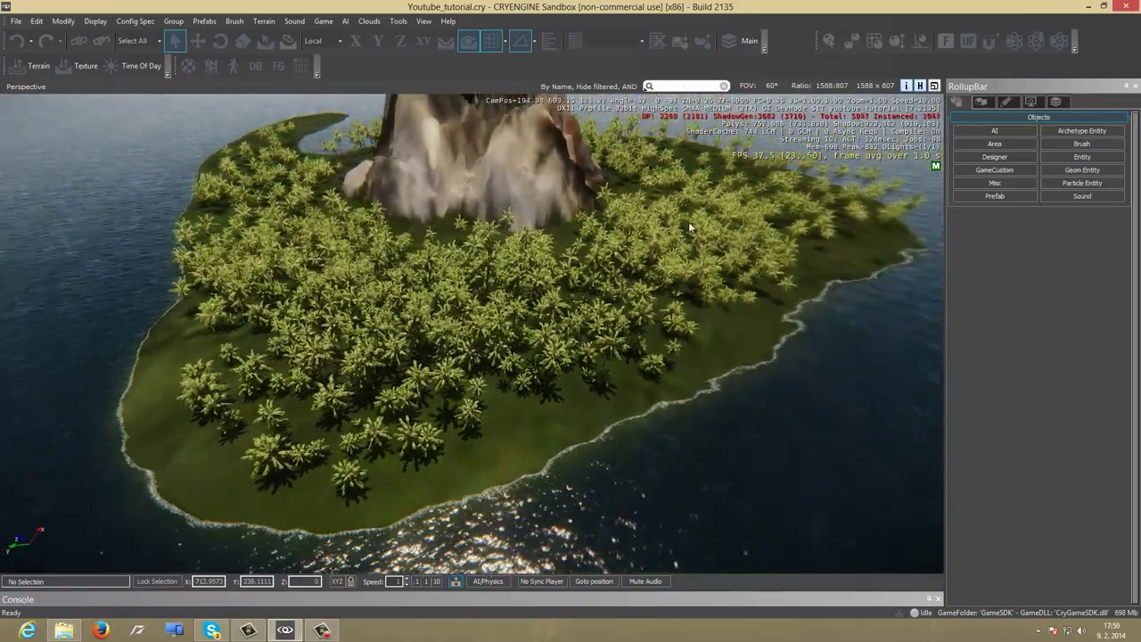
Create a new vegetation category named Tráva for the terrain
key("w")
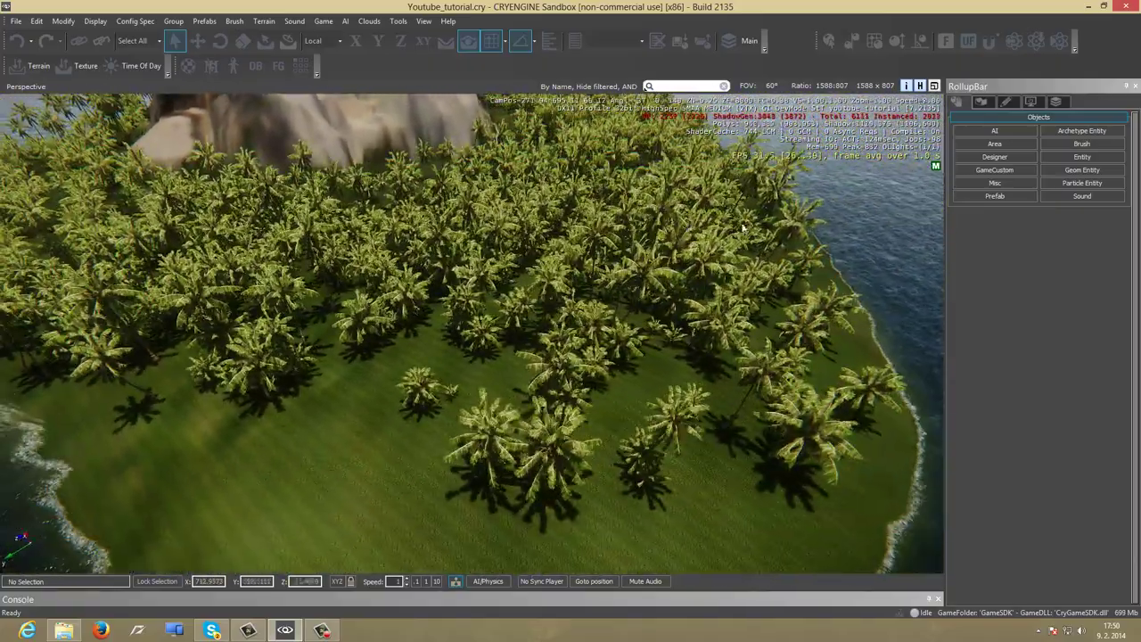
left_click(980, 102)
left_click(994, 143)
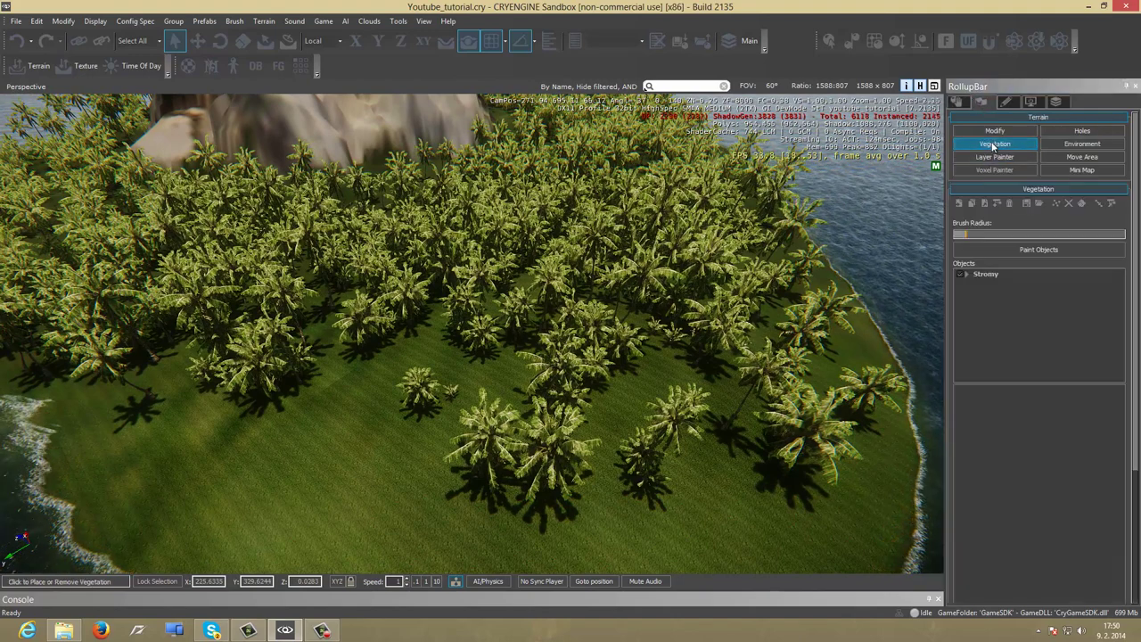
right_click(988, 291)
left_click(1016, 294)
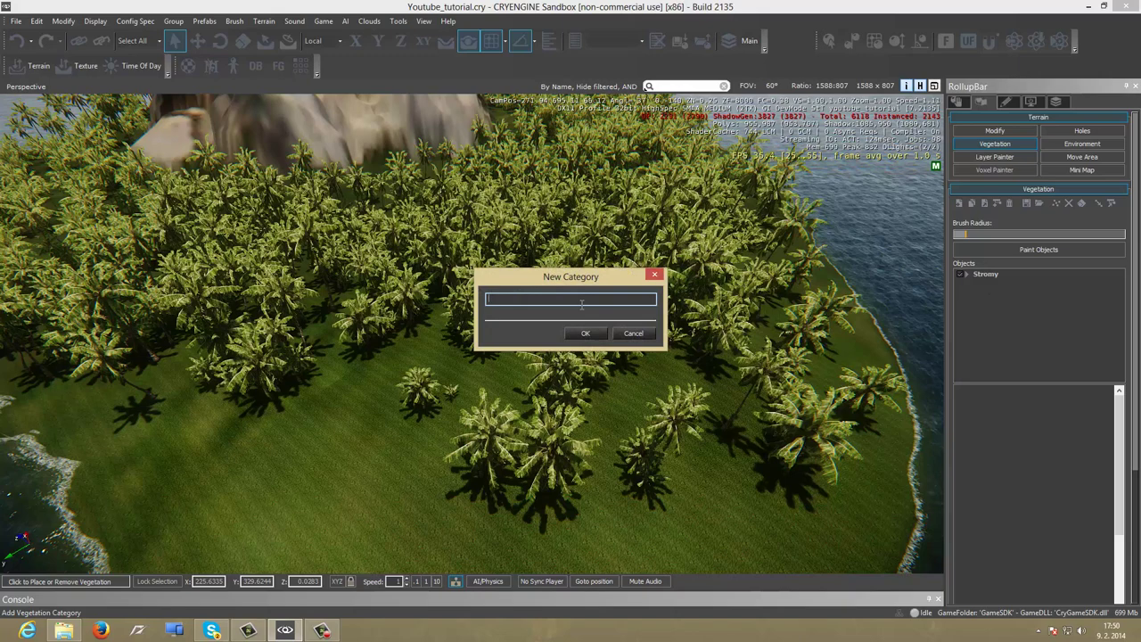
key("Return")
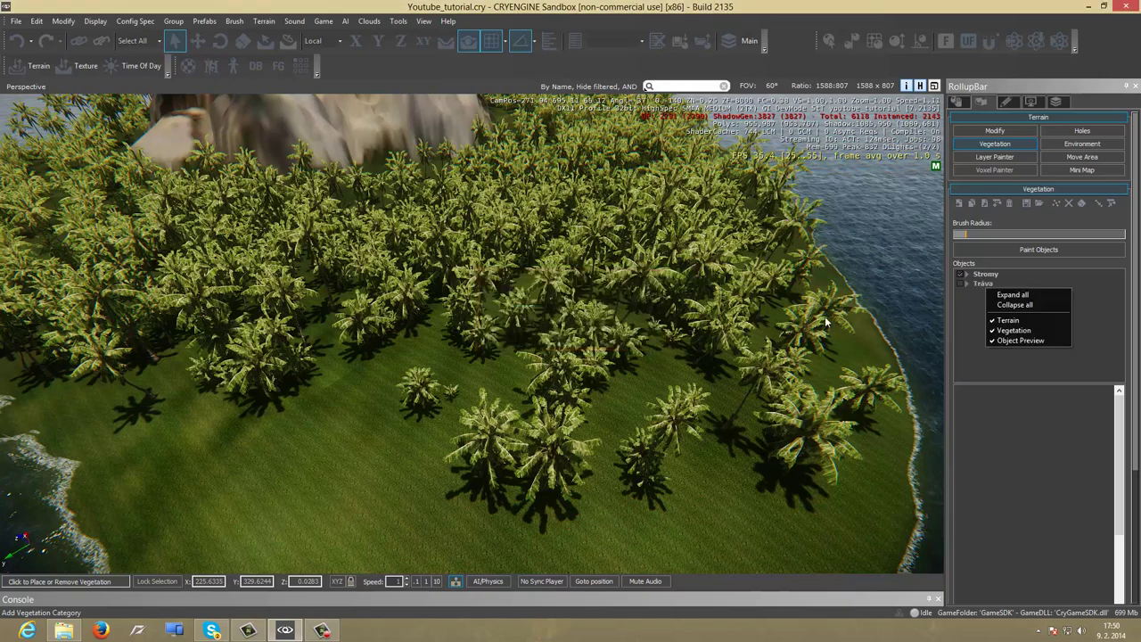
left_click(959, 308)
Start adding vegetation objects to the Tráva category and browse to the Natural/ground/forestgrass model folder
left_click(982, 282)
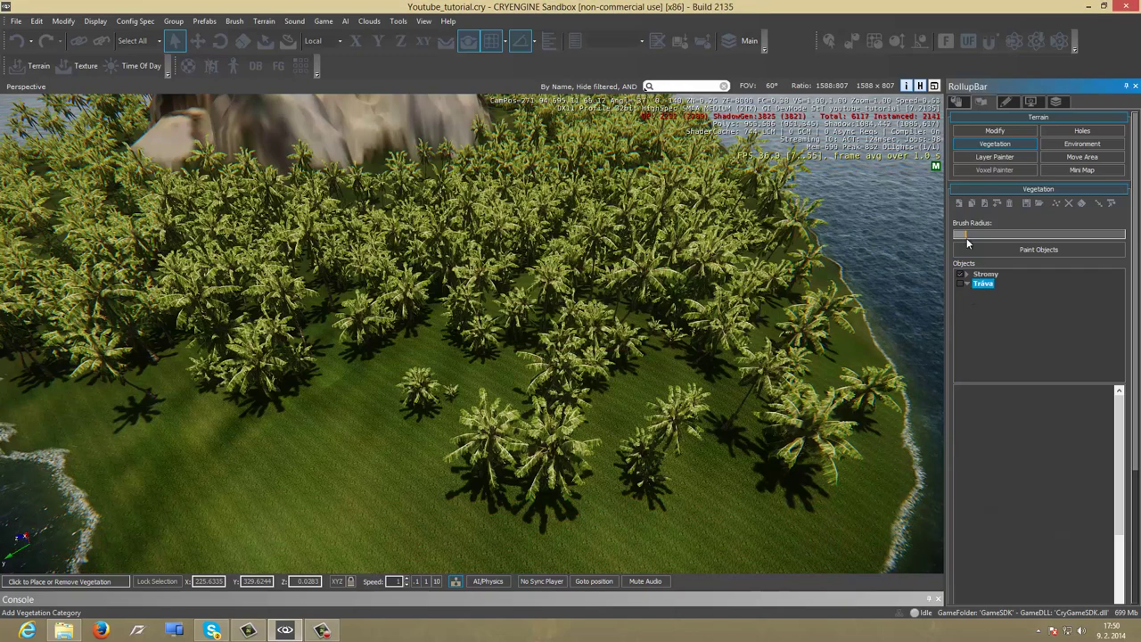
right_click_drag(751, 233, 751, 232)
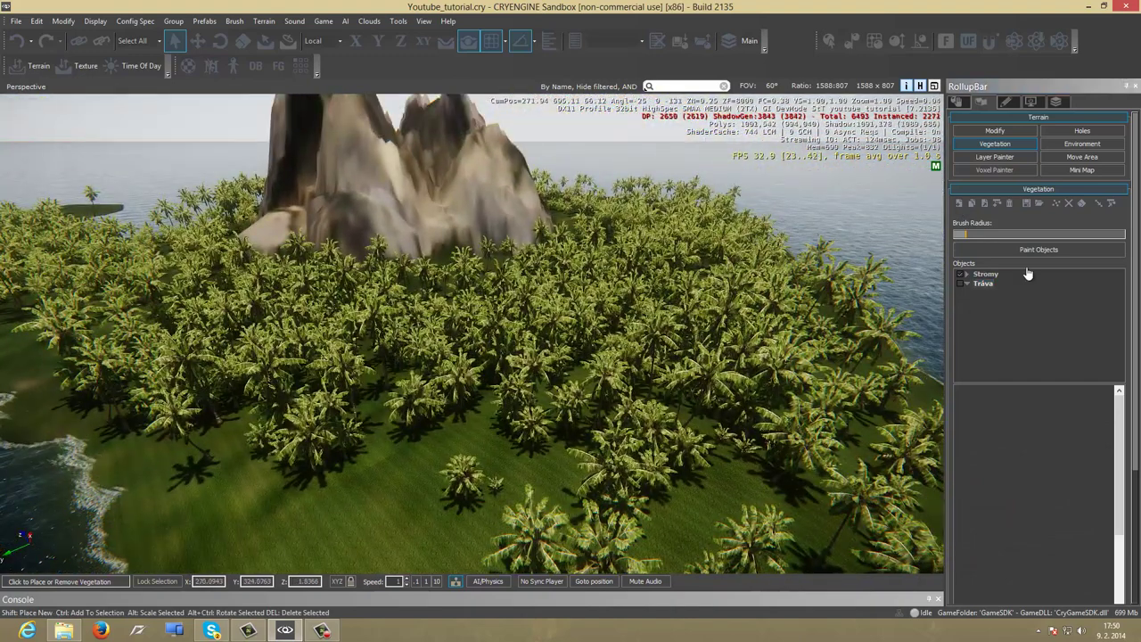
left_click(980, 282)
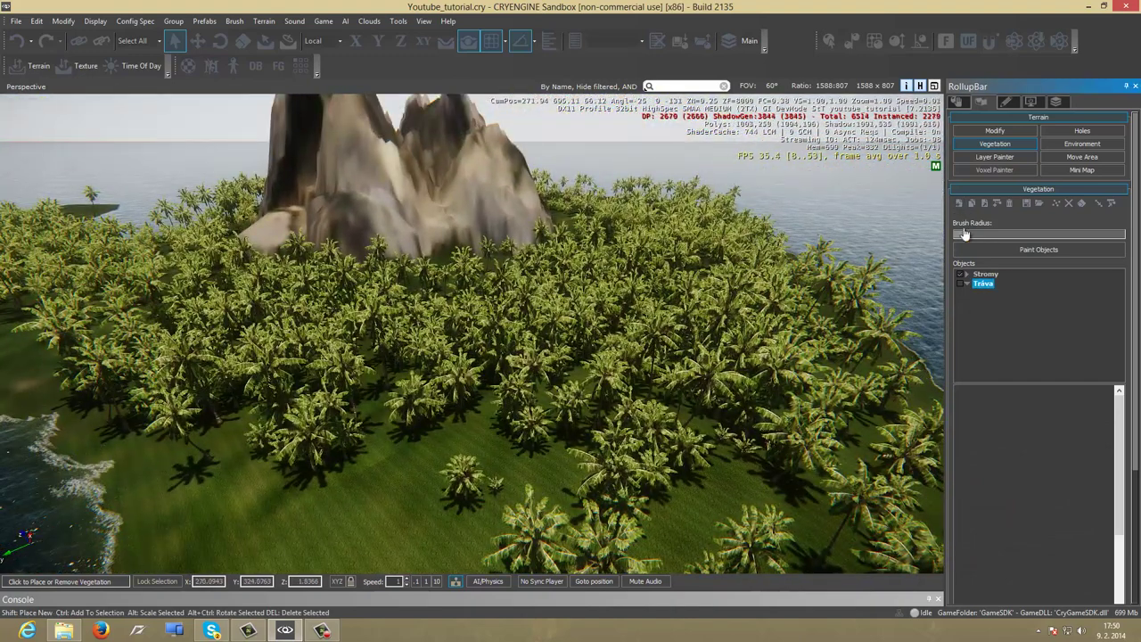
left_click(959, 204)
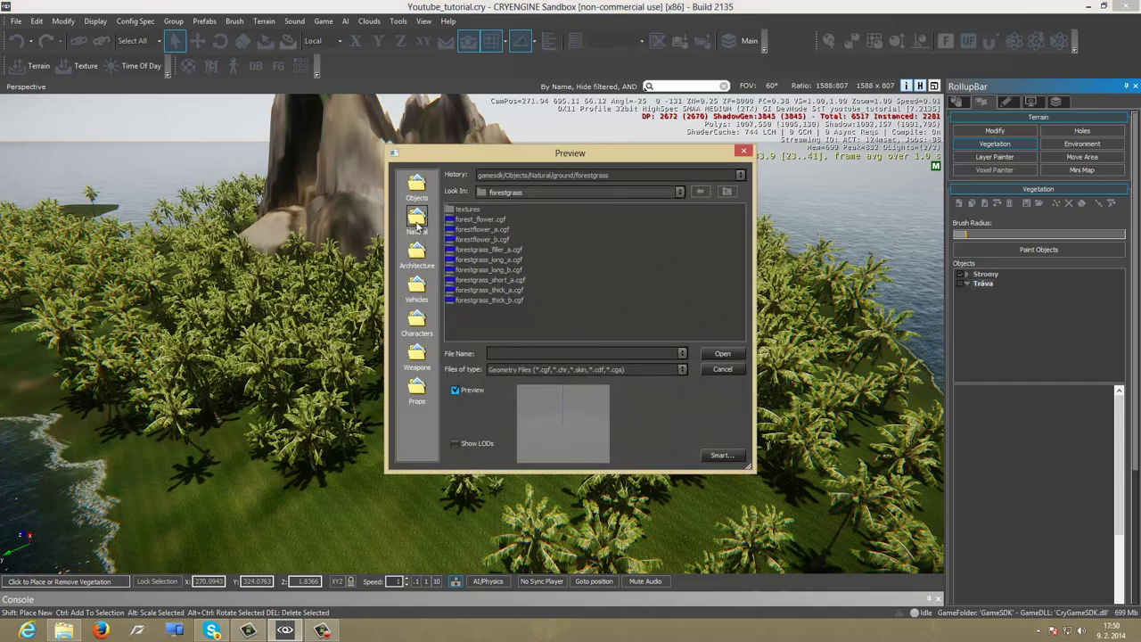
left_click(417, 221)
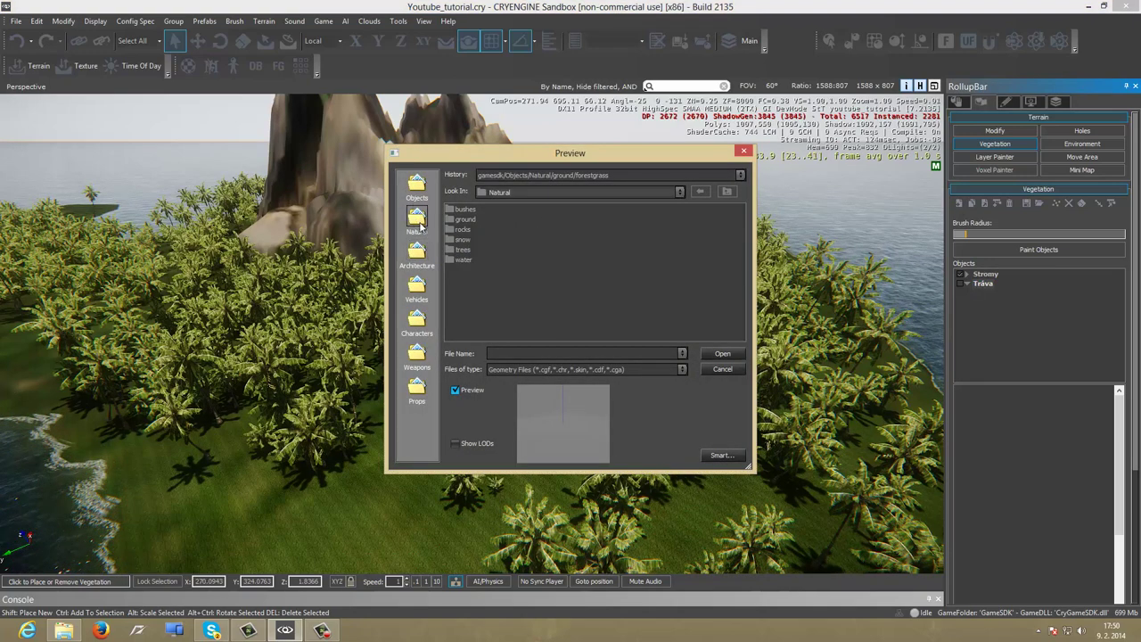
double_click(464, 220)
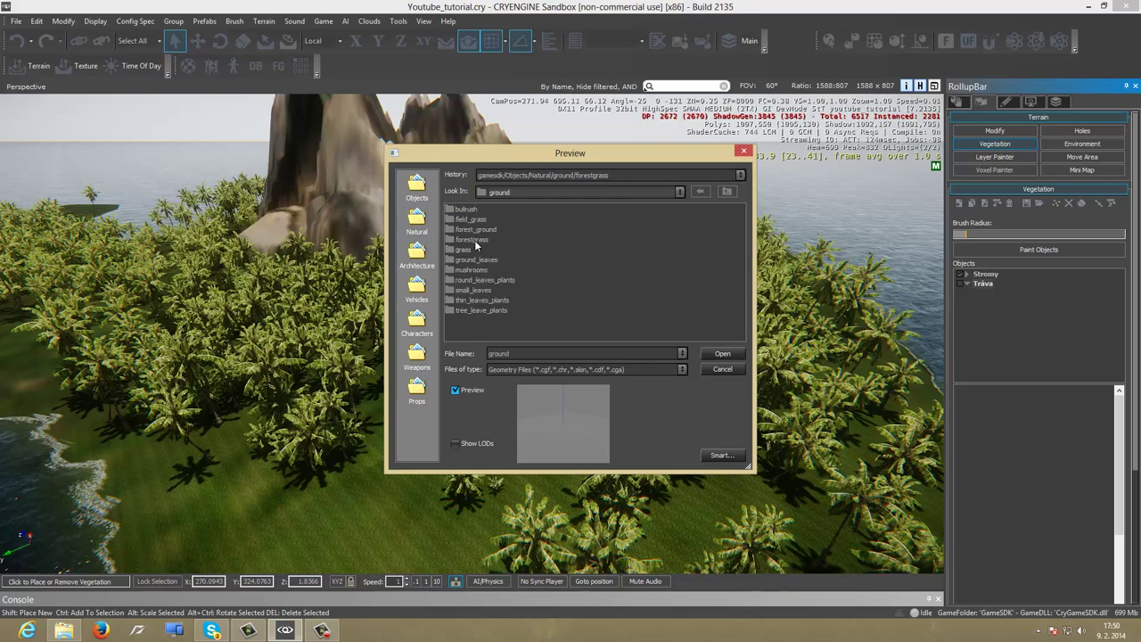
double_click(472, 240)
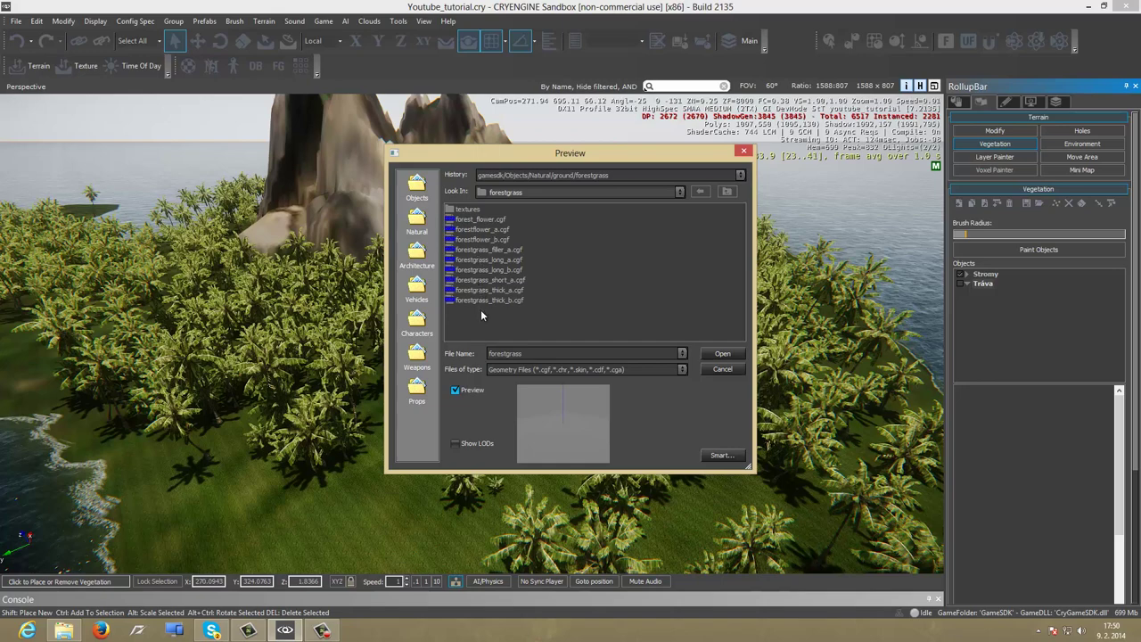
Preview several of the flower and grass models in the forestgrass folder
left_click_drag(481, 315, 478, 233)
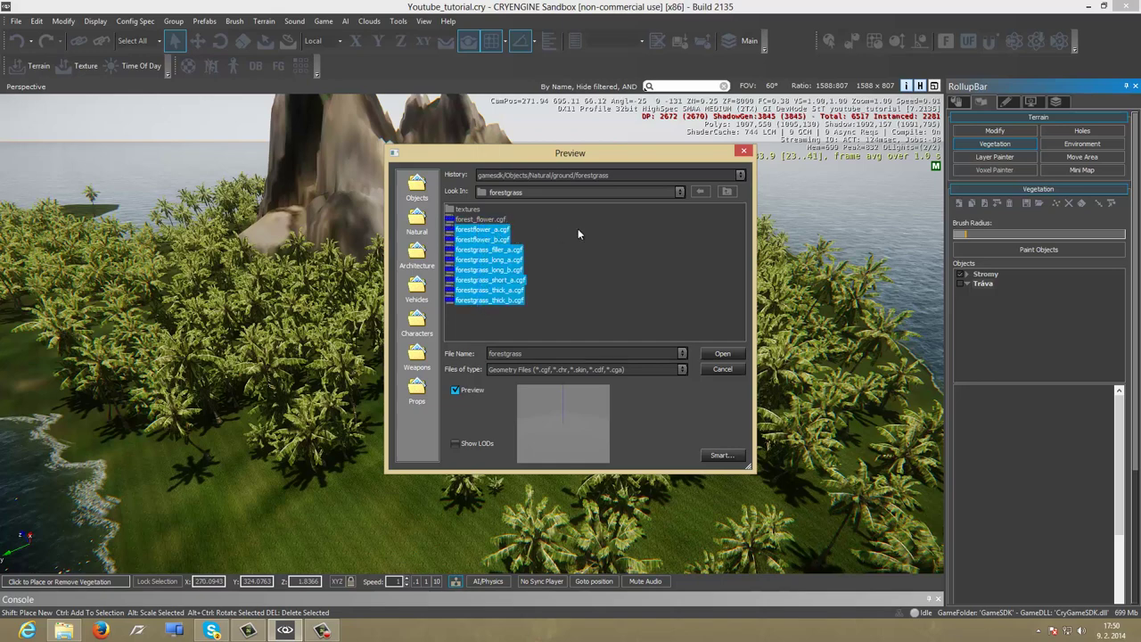
left_click(577, 233)
left_click(484, 220)
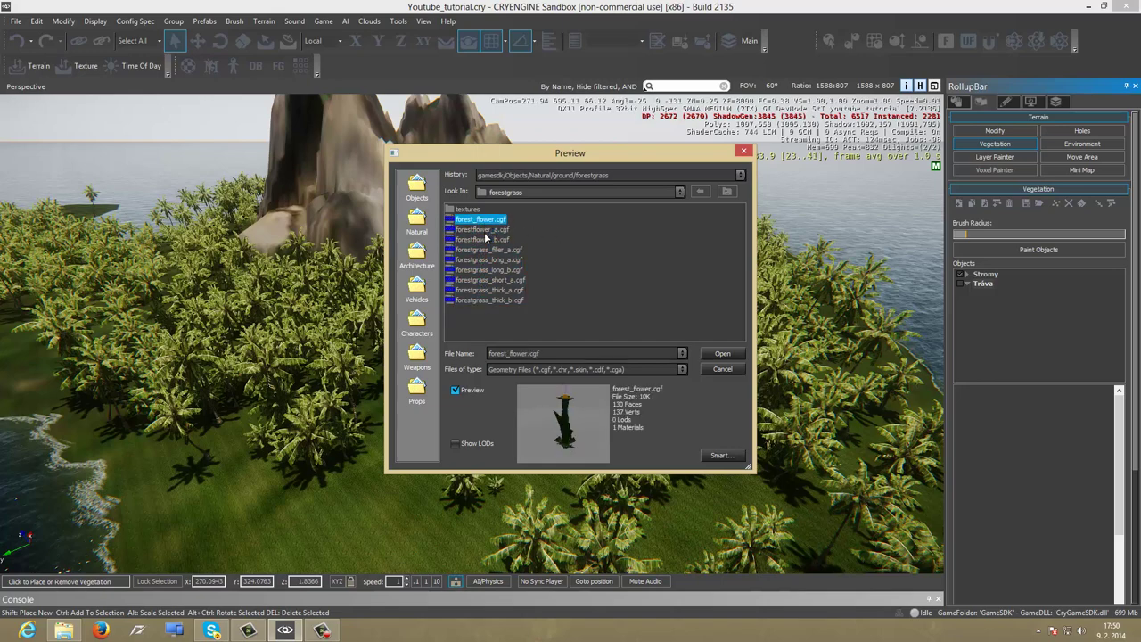
left_click(485, 239)
left_click(483, 250)
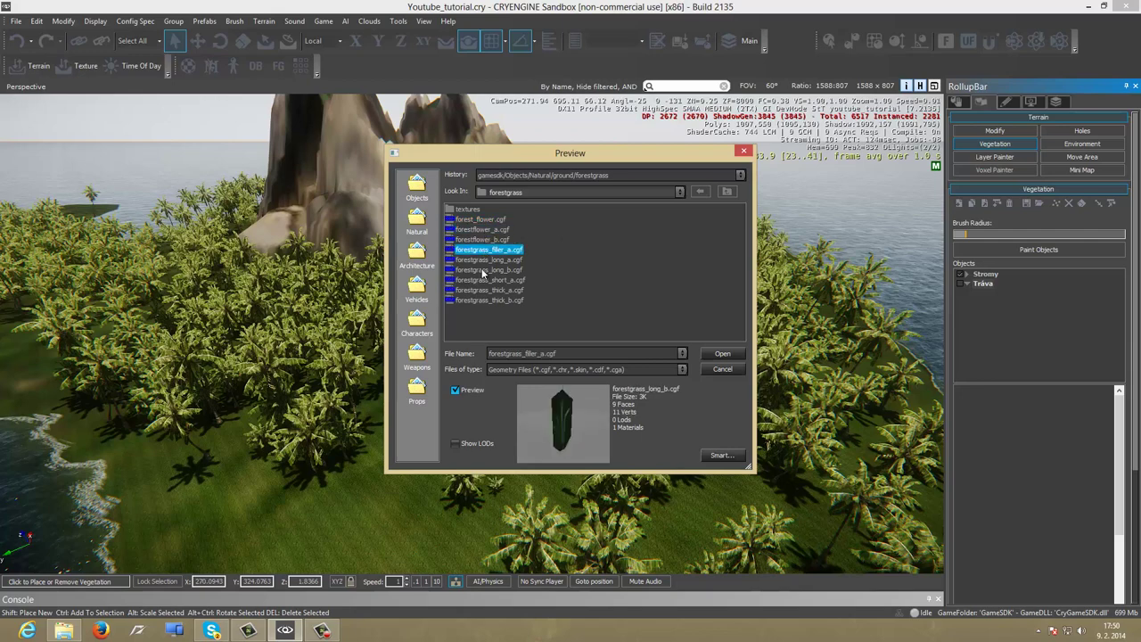
left_click(482, 269)
left_click(482, 291)
Add all nine forestgrass .cgf models to the Tráva category and select the whole category
left_click_drag(482, 316, 481, 223)
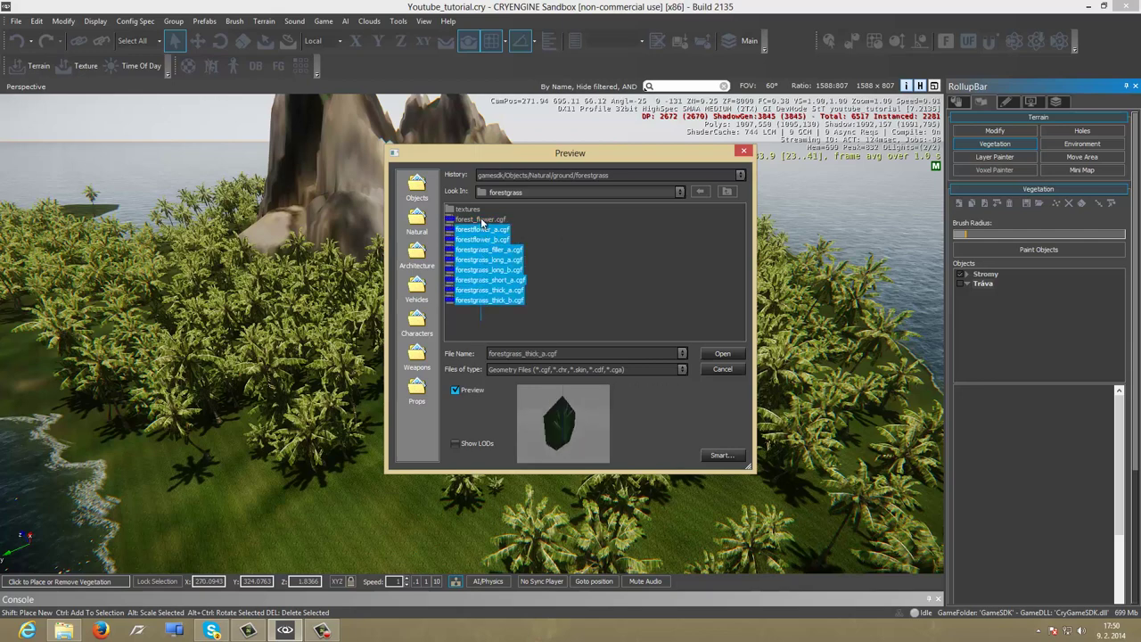
left_click(724, 355)
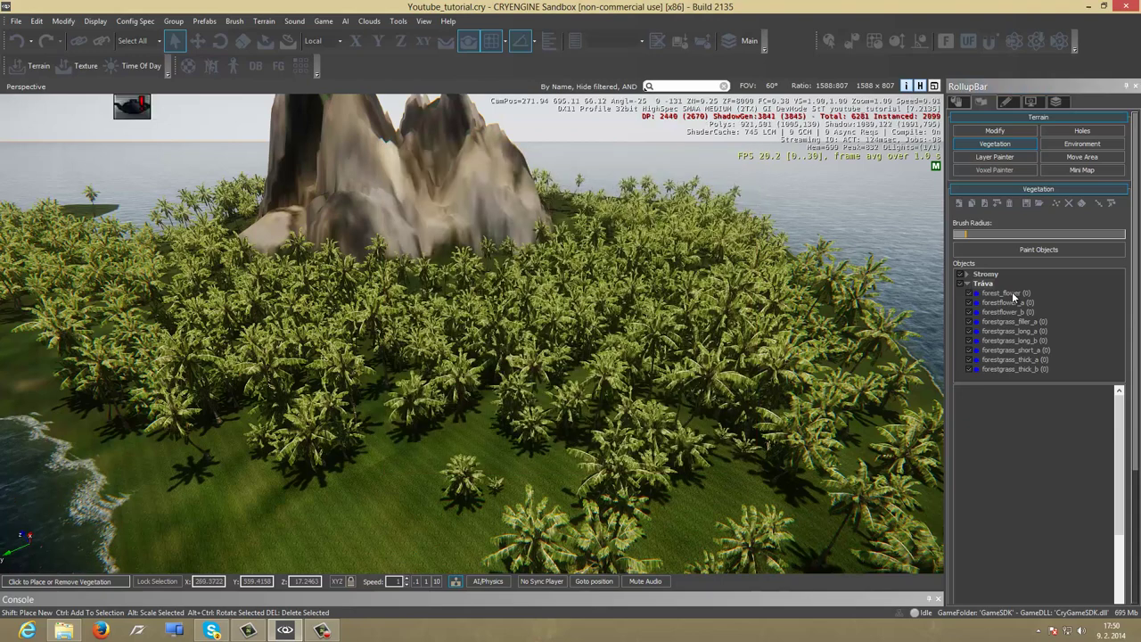
left_click(982, 283)
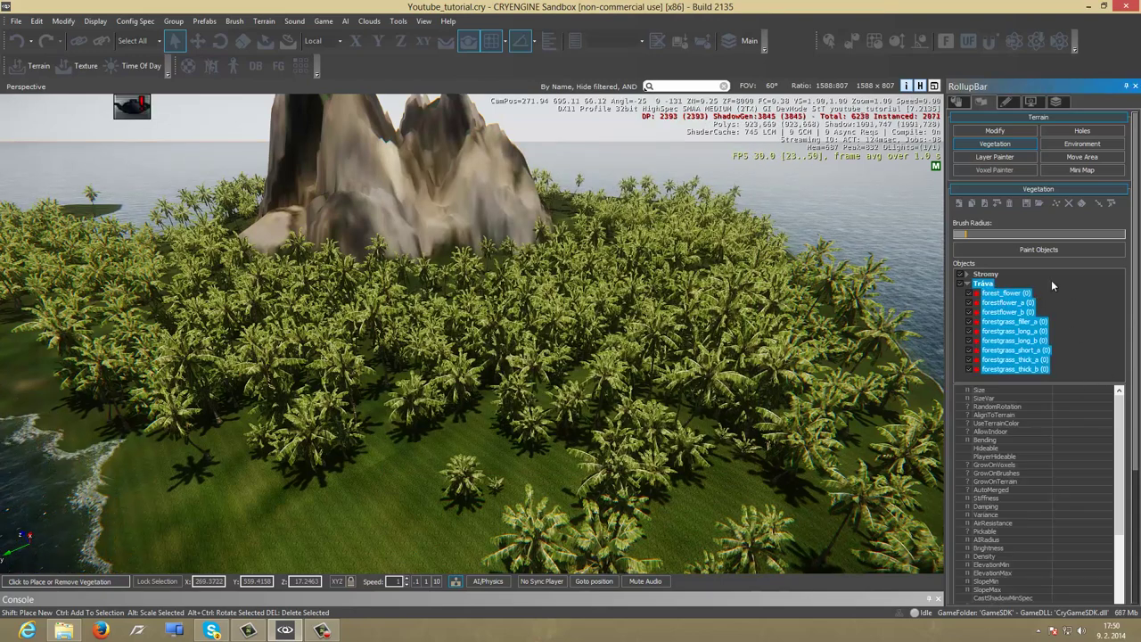
Set SizeVar to 0.5 for all objects in the Tráva category
key("a")
right_click_drag(699, 348, 694, 350)
key("w")
key("d")
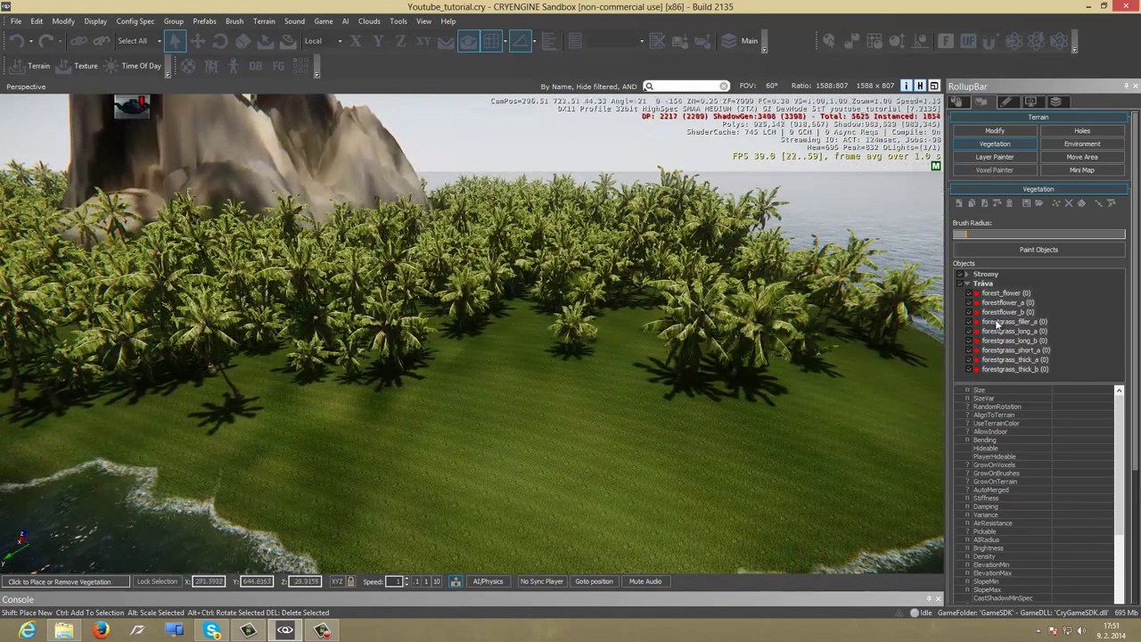
left_click_drag(1125, 419, 1119, 499)
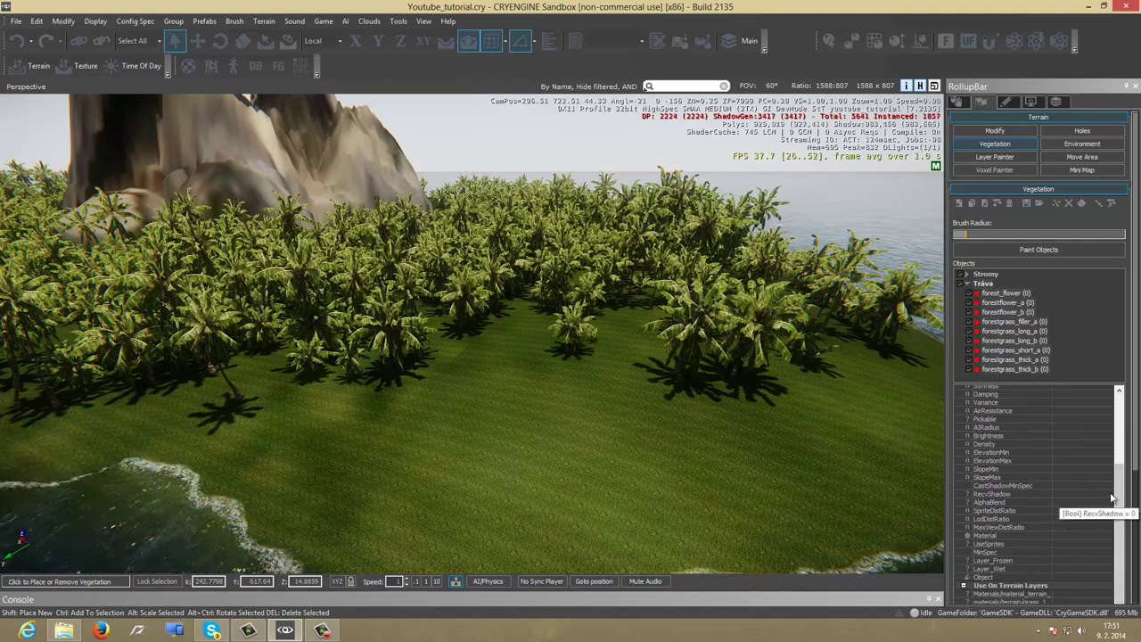
scroll(1070, 481, "up", 5)
left_click(984, 284)
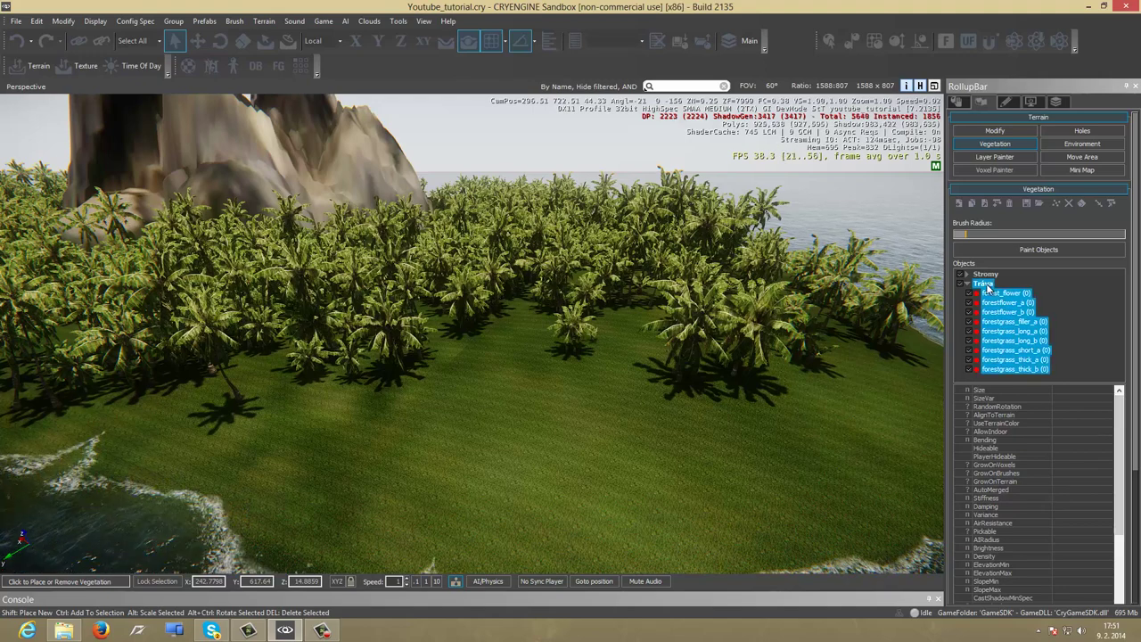
left_click(1061, 398)
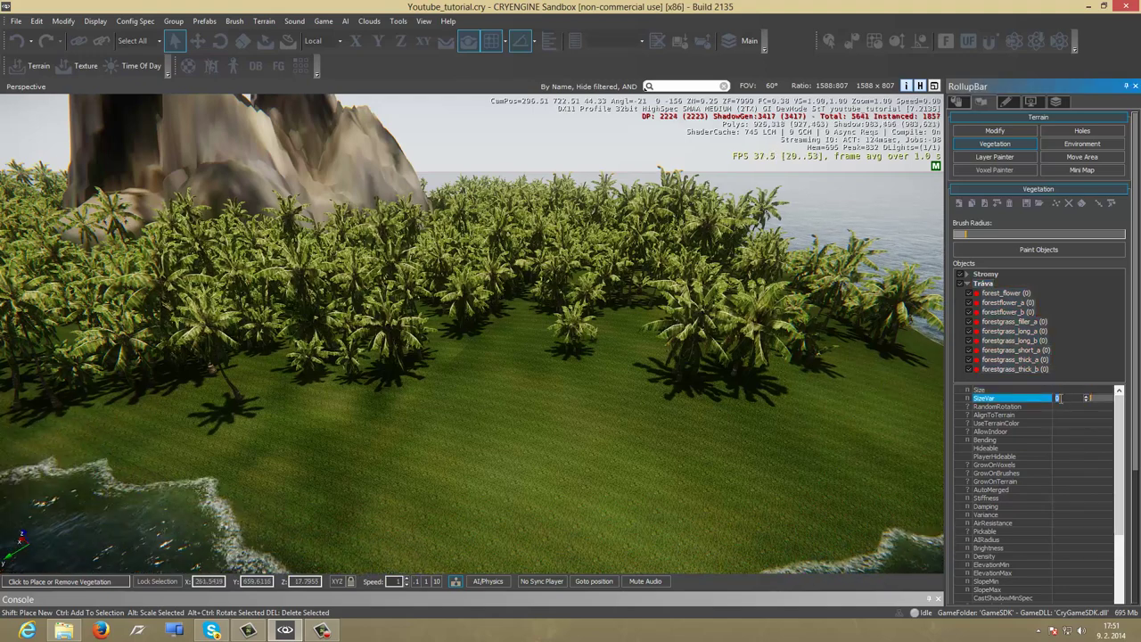
type(".5")
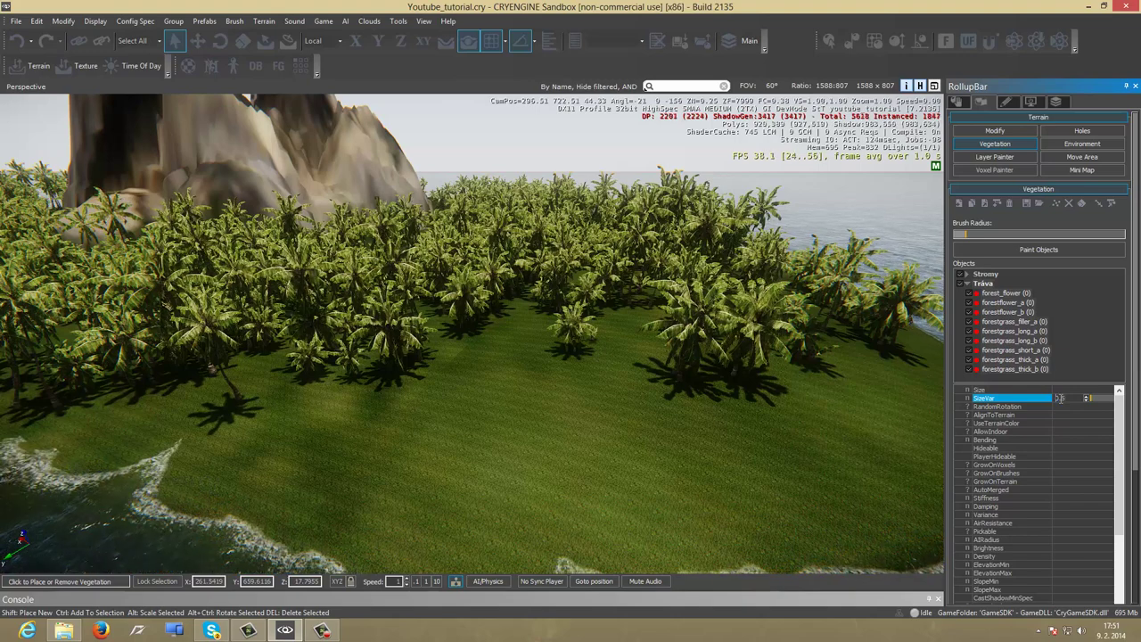
Enable RandomRotation and AlignToTerrain for all Tráva objects and set their Bending to 12
left_click(1059, 407)
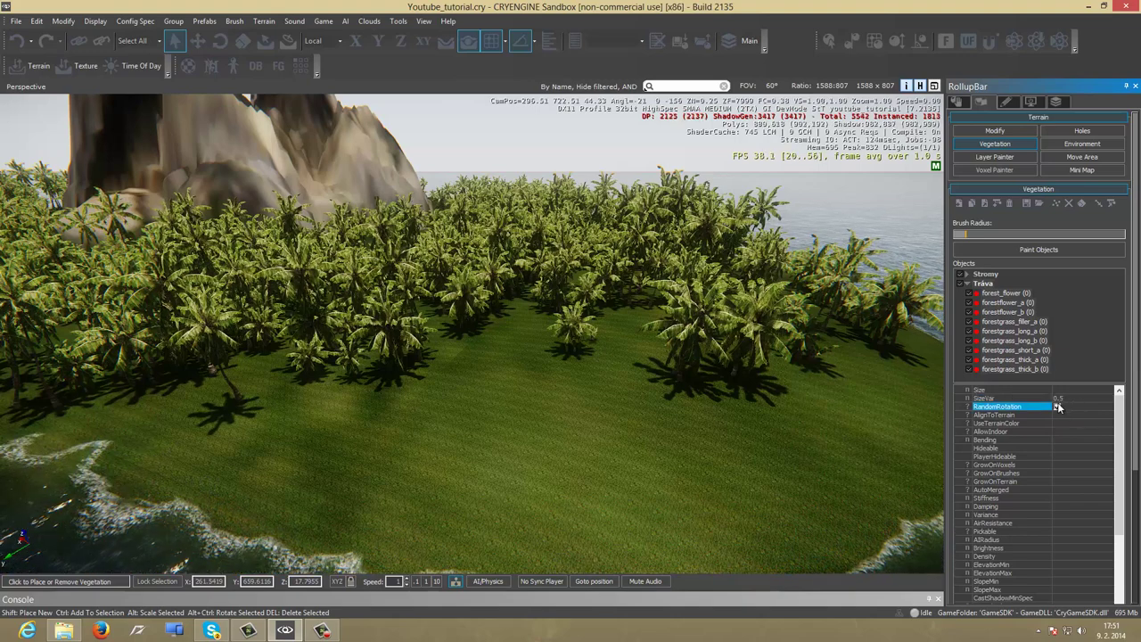
left_click(1057, 406)
left_click(1058, 416)
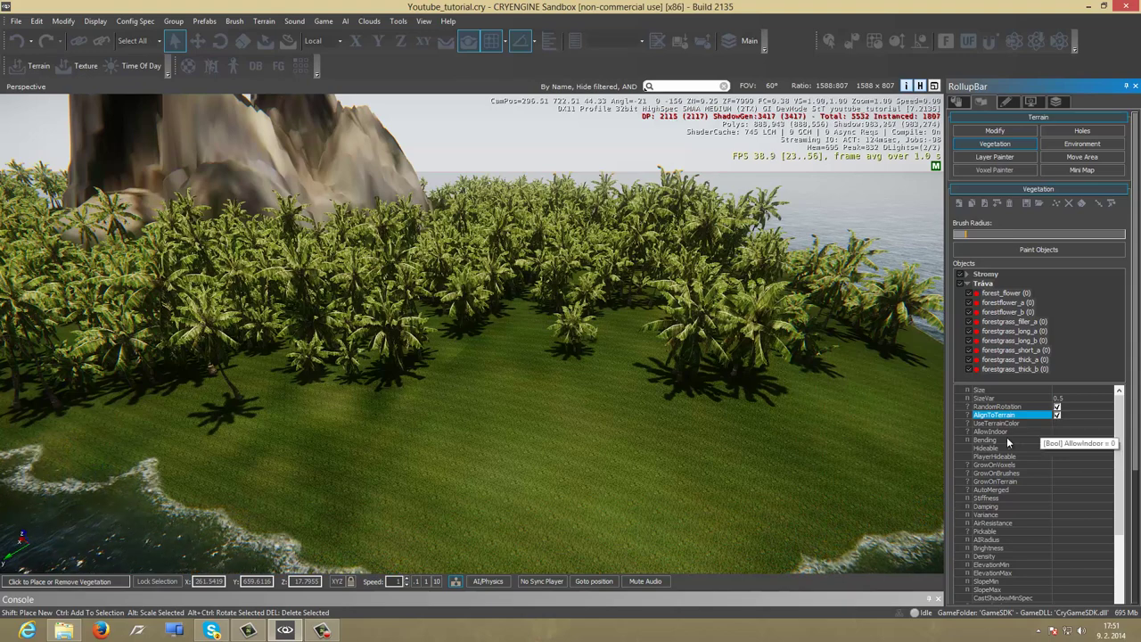
left_click(1069, 440)
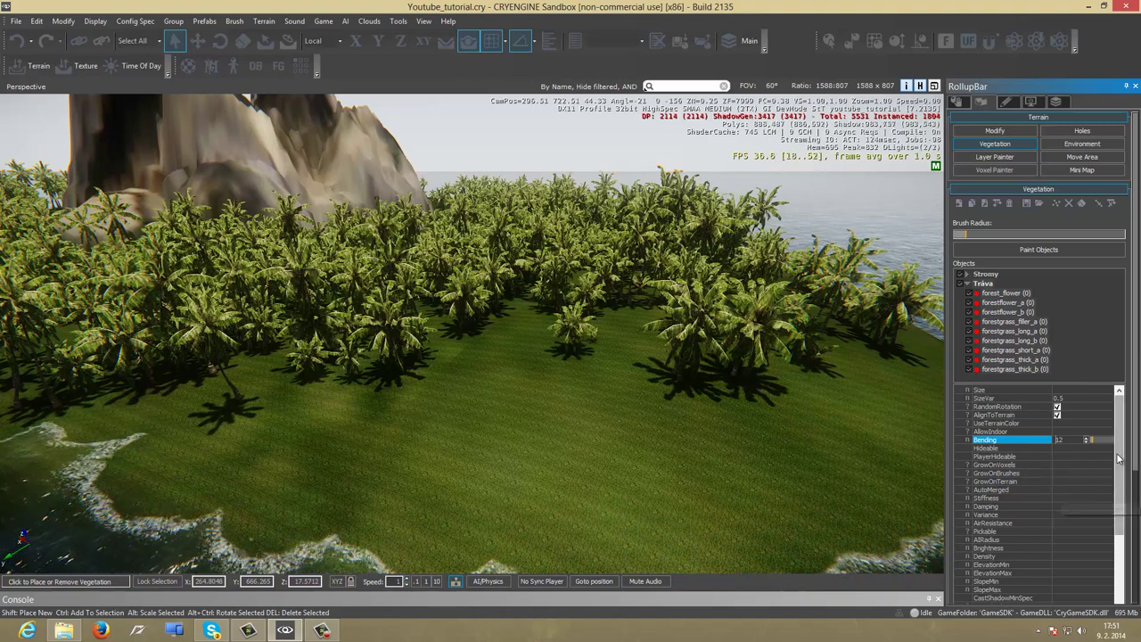
Set the Density of forest_flower and of forestflower_a to 50
left_click_drag(1123, 459, 1101, 501)
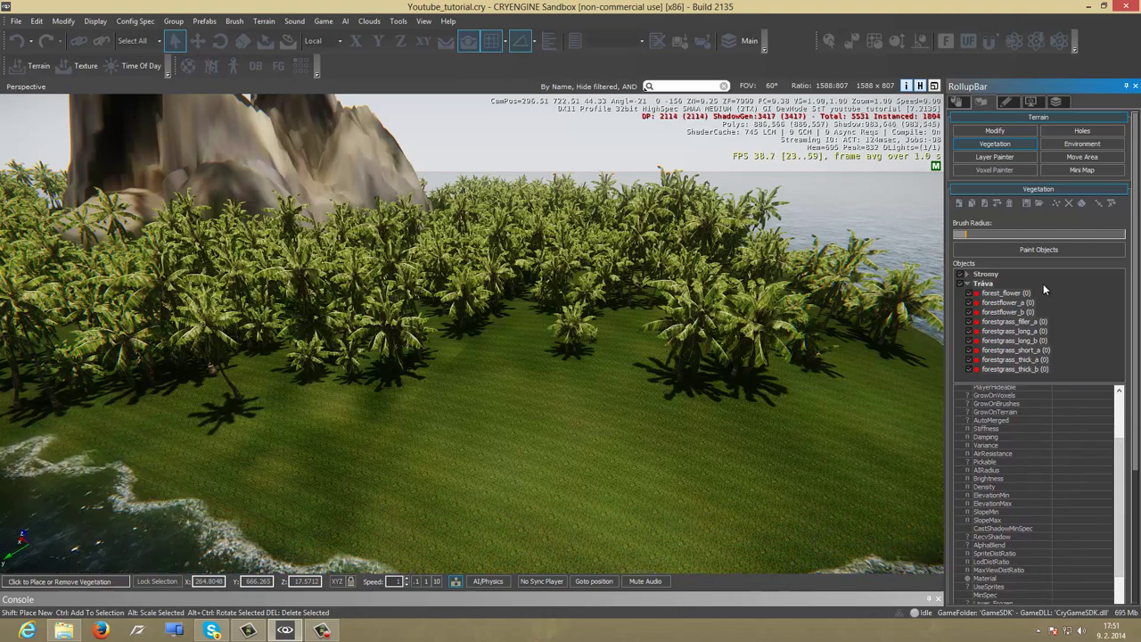
left_click(1006, 295)
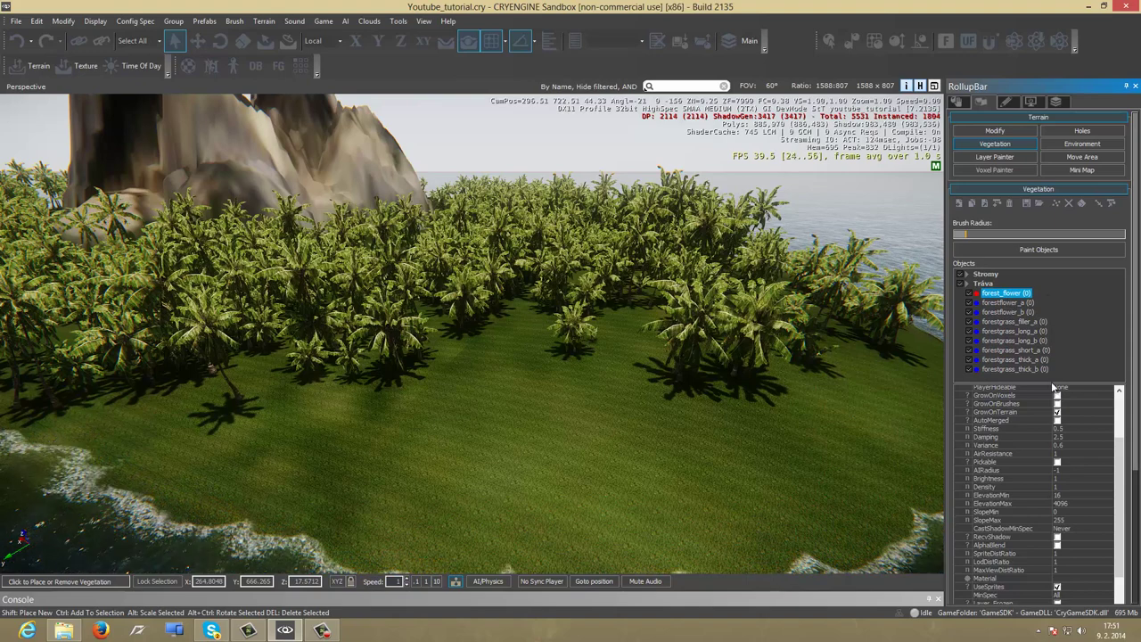
mouse_move(1120, 461)
left_mouse_down()
mouse_move(1119, 437)
mouse_move(1112, 475)
left_mouse_up()
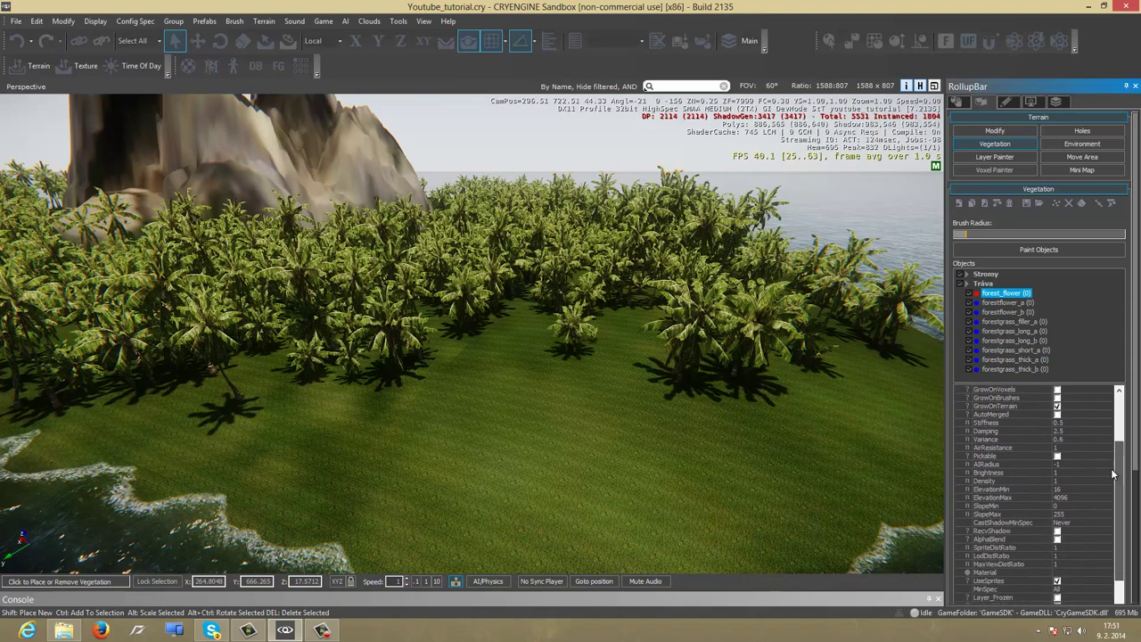
left_click(1060, 481)
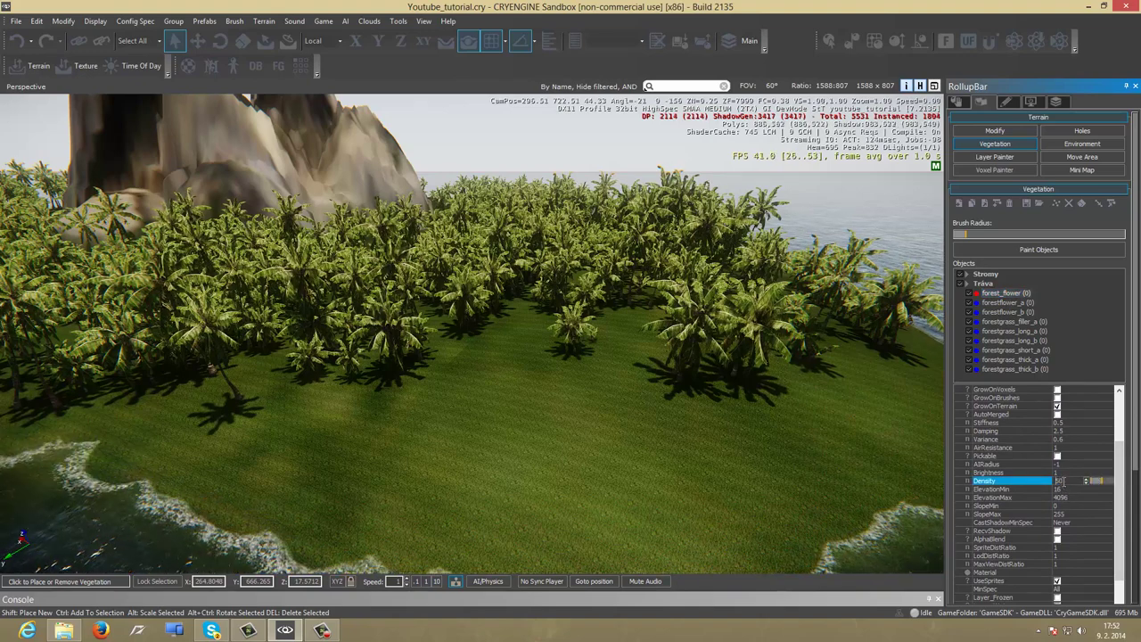
left_click(1027, 304)
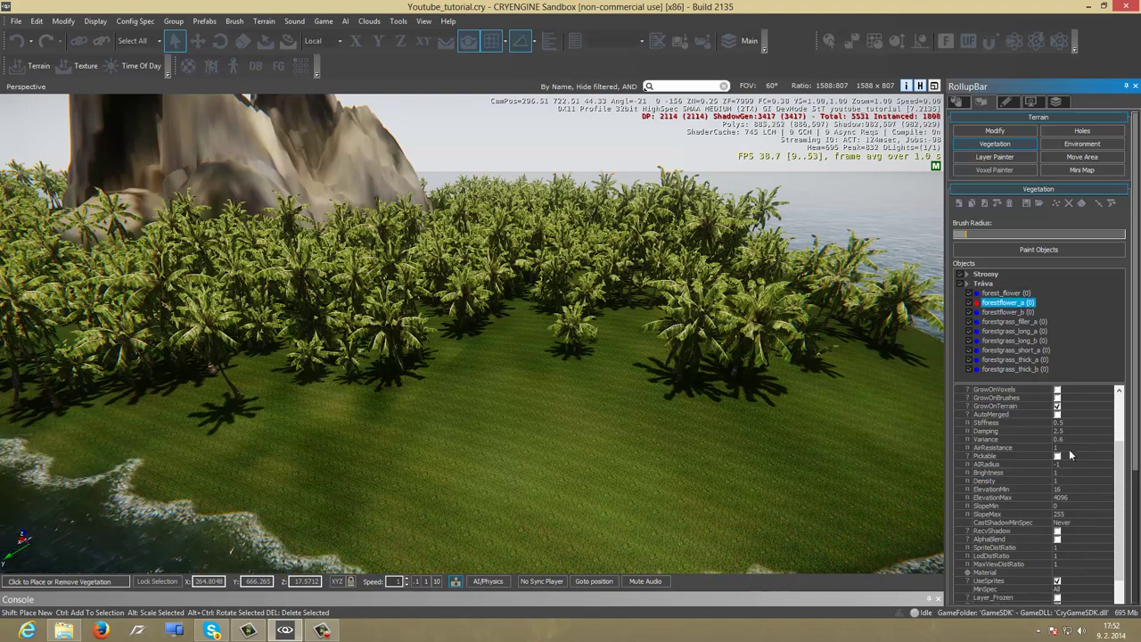
left_click(1066, 481)
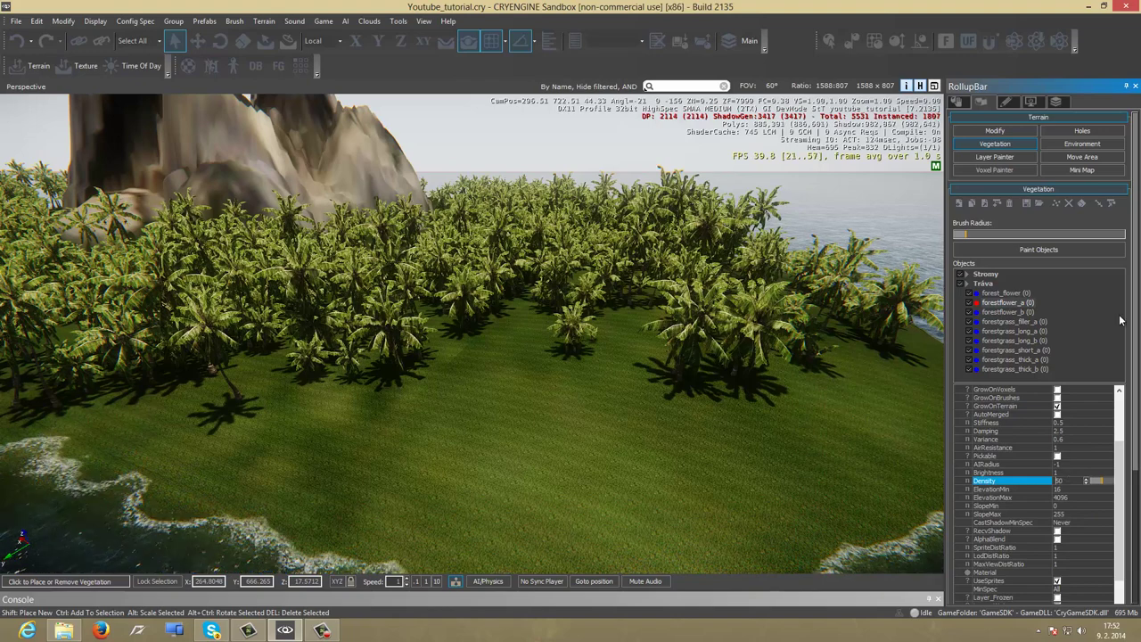
Select forestflower_b and inspect its model up close in the object preview
left_click(1022, 313)
scroll(1043, 428, "down", 5)
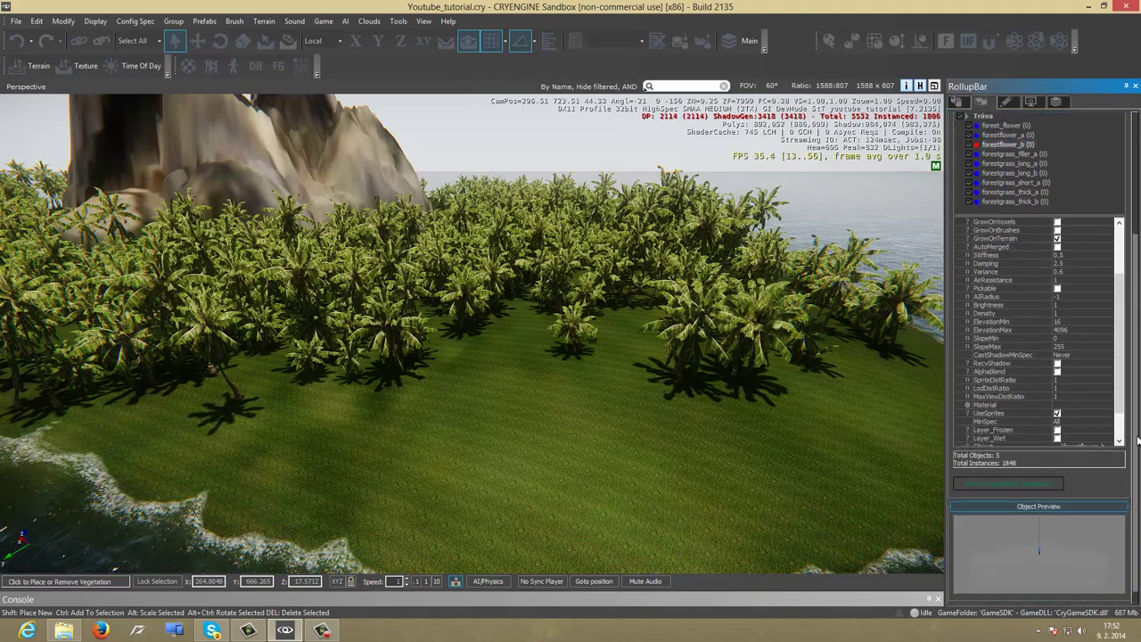
scroll(1055, 524, "down", 1)
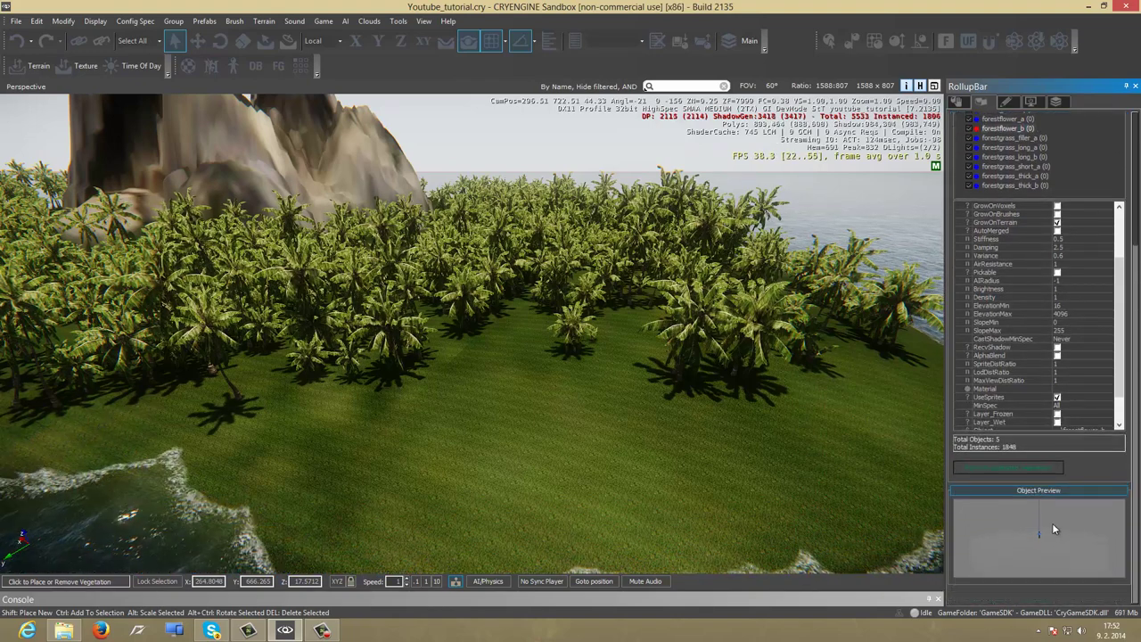
scroll(1062, 551, "up", 3)
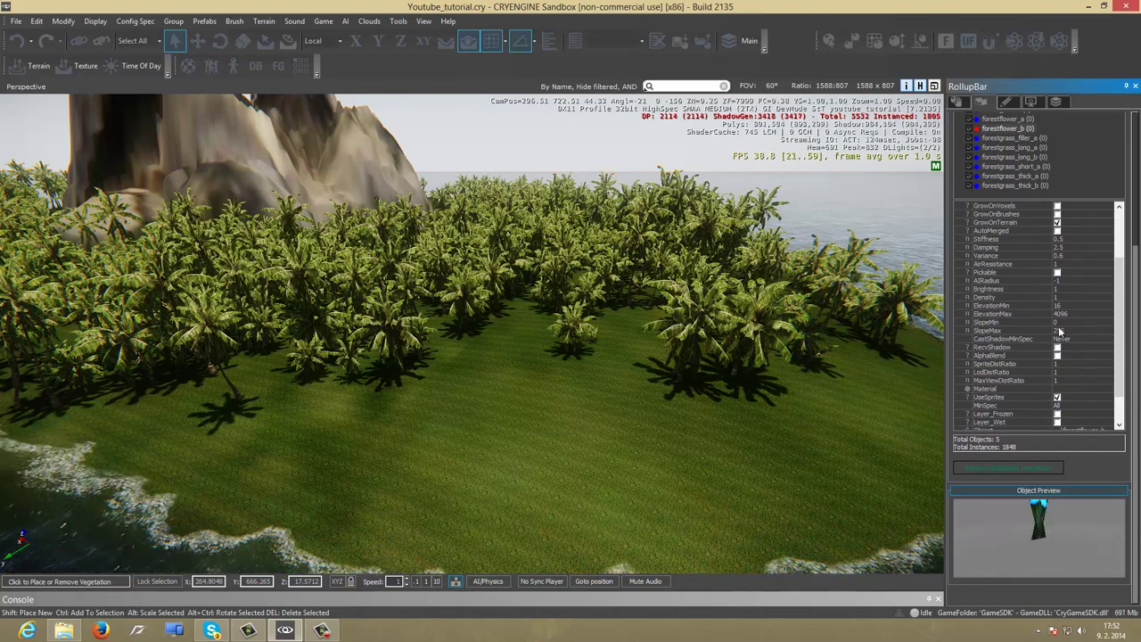
left_click(1016, 130)
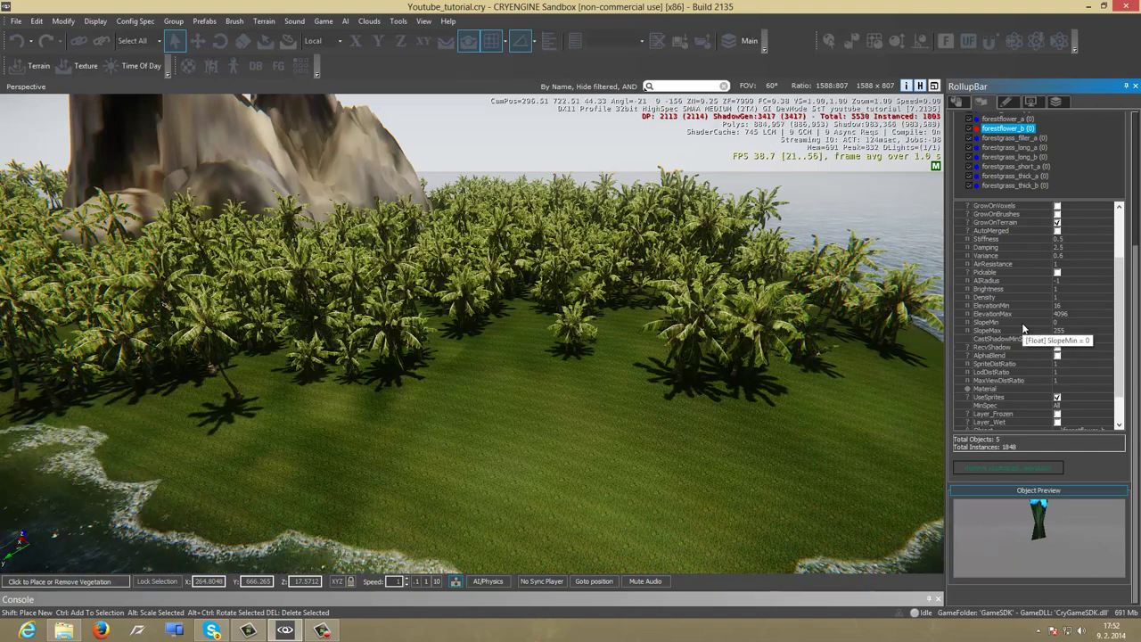
Set the Density of forestflower_b to 40 and of all the forestgrass objects to 35
left_click(1062, 298)
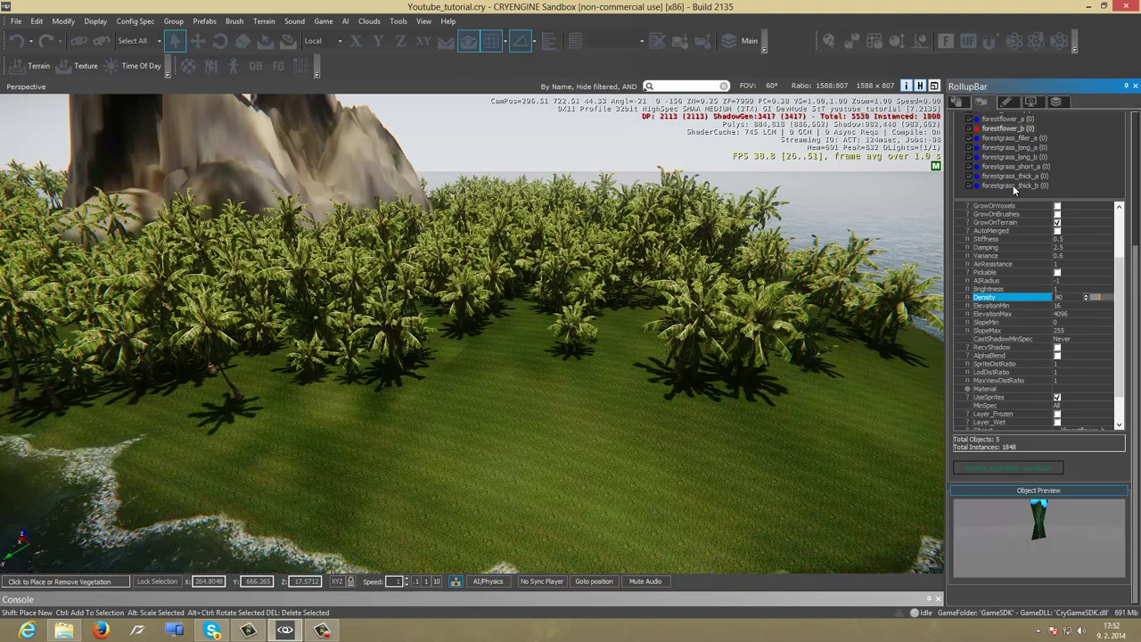
left_click_drag(1011, 191, 1011, 146)
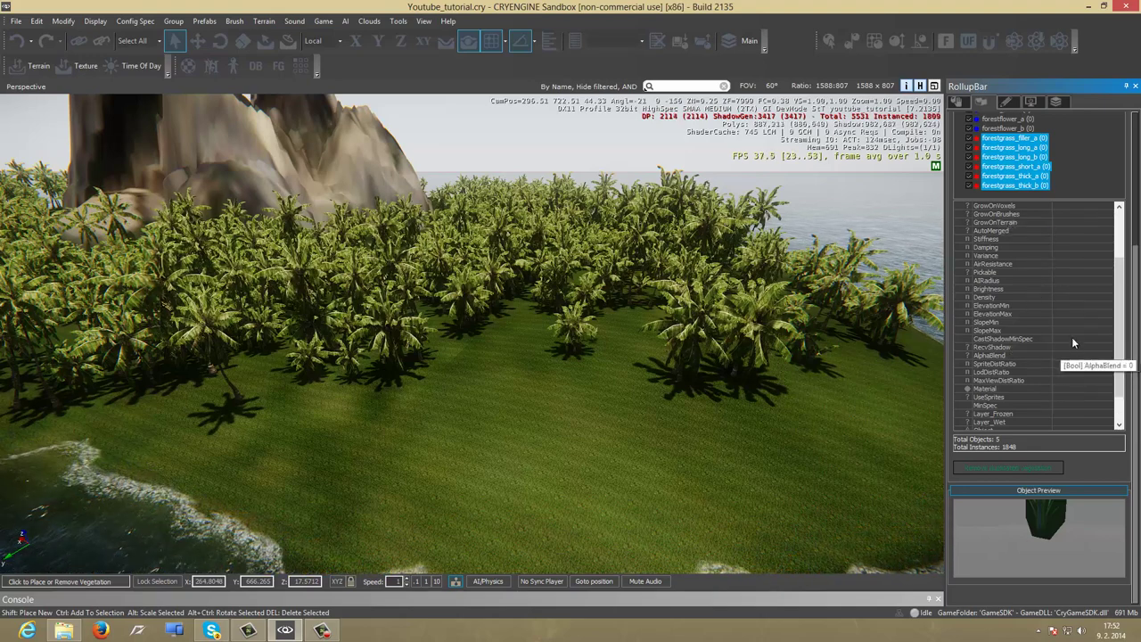
left_click(1068, 297)
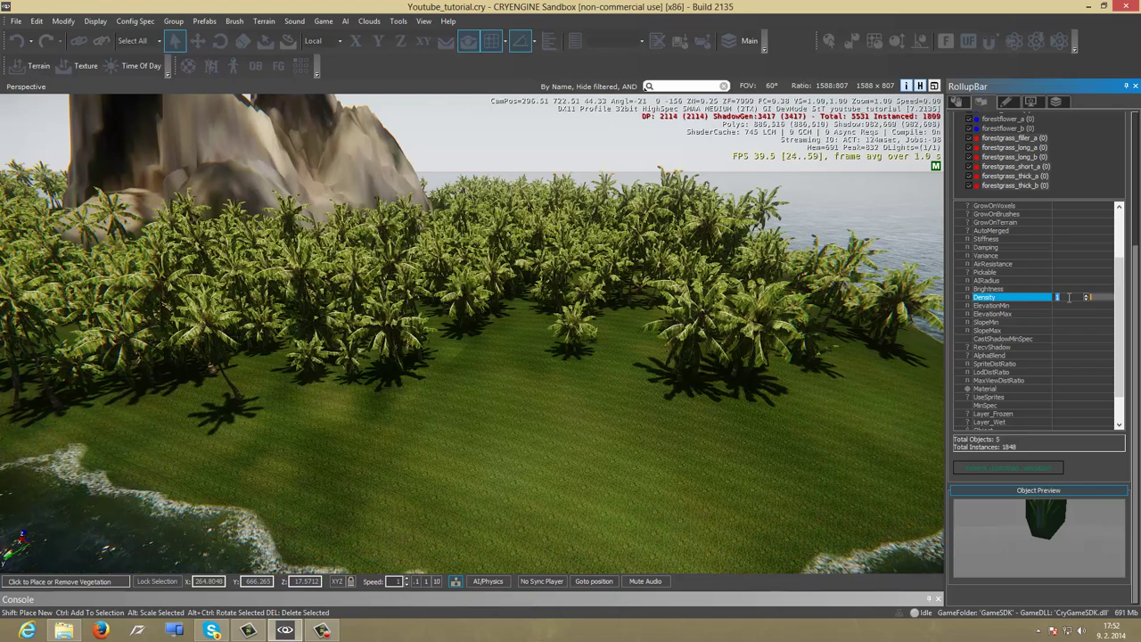
Select the whole Tráva category, enlarge the brush radius and activate Paint Objects
right_click_drag(892, 303, 858, 426)
left_click_drag(1136, 246, 1137, 195)
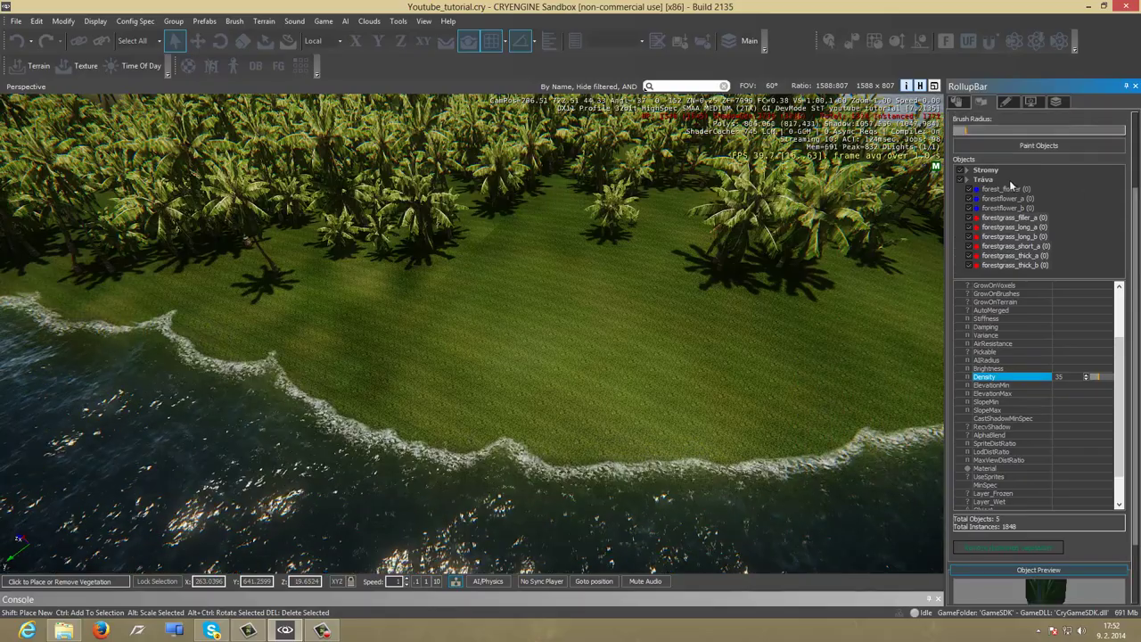
left_click(994, 180)
left_click(1004, 131)
left_click(1002, 147)
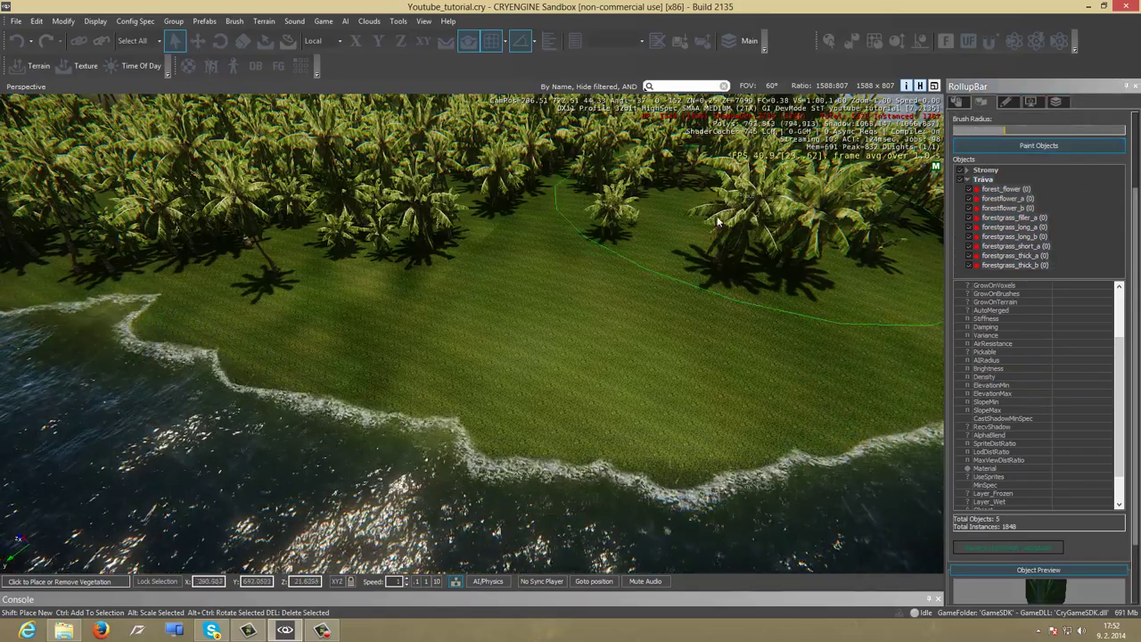
Paint the Tráva objects across the grassy clearing between the shore and the palm forest
left_click_drag(602, 226, 577, 239)
key("w")
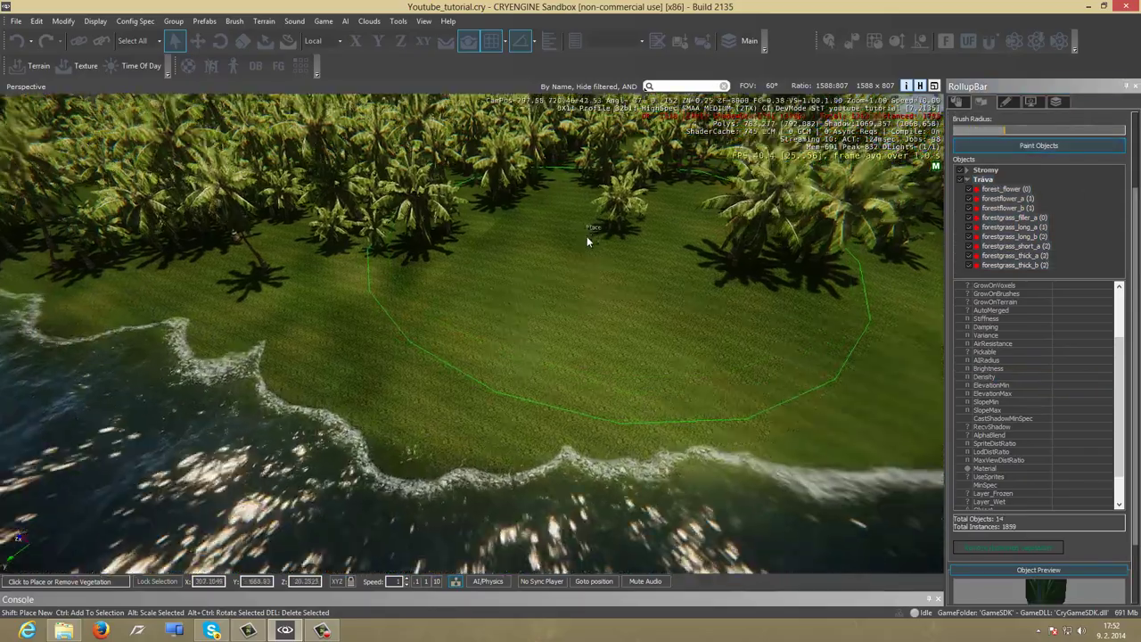
right_click_drag(586, 235, 586, 236)
key("s")
mouse_move(587, 235)
left_mouse_down()
mouse_move(573, 222)
mouse_move(486, 249)
mouse_move(509, 251)
left_mouse_up()
key("w")
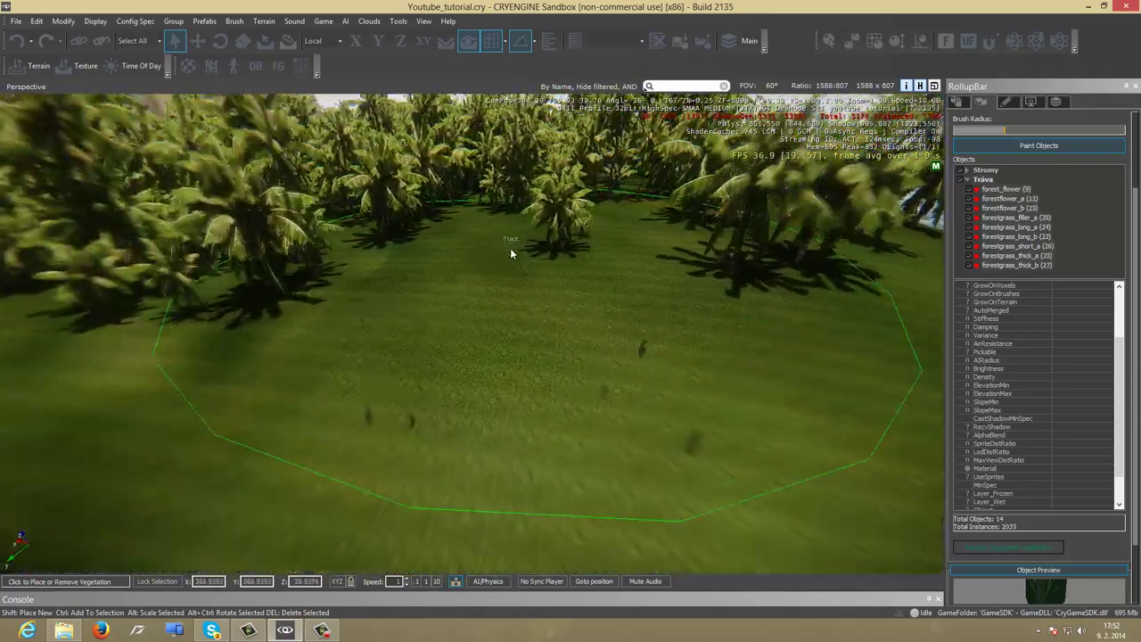
right_click_drag(510, 251, 512, 250)
mouse_move(512, 249)
left_mouse_down()
mouse_move(494, 207)
mouse_move(514, 276)
mouse_move(502, 247)
left_mouse_up()
key("w")
Examine the painted grass and flowers in the clearing from close up and from farther away
right_click_drag(543, 192, 540, 197)
key("s")
key("s")
key("w")
scroll(540, 197, "up", 10)
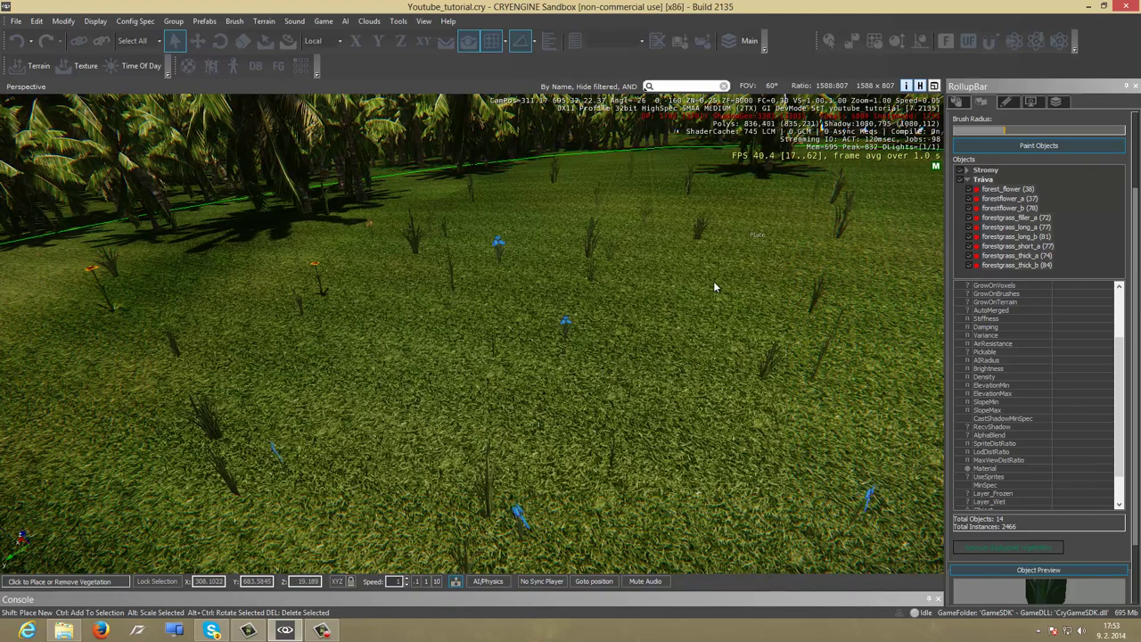
right_click_drag(679, 277, 675, 286)
key("w")
scroll(675, 290, "down", 8)
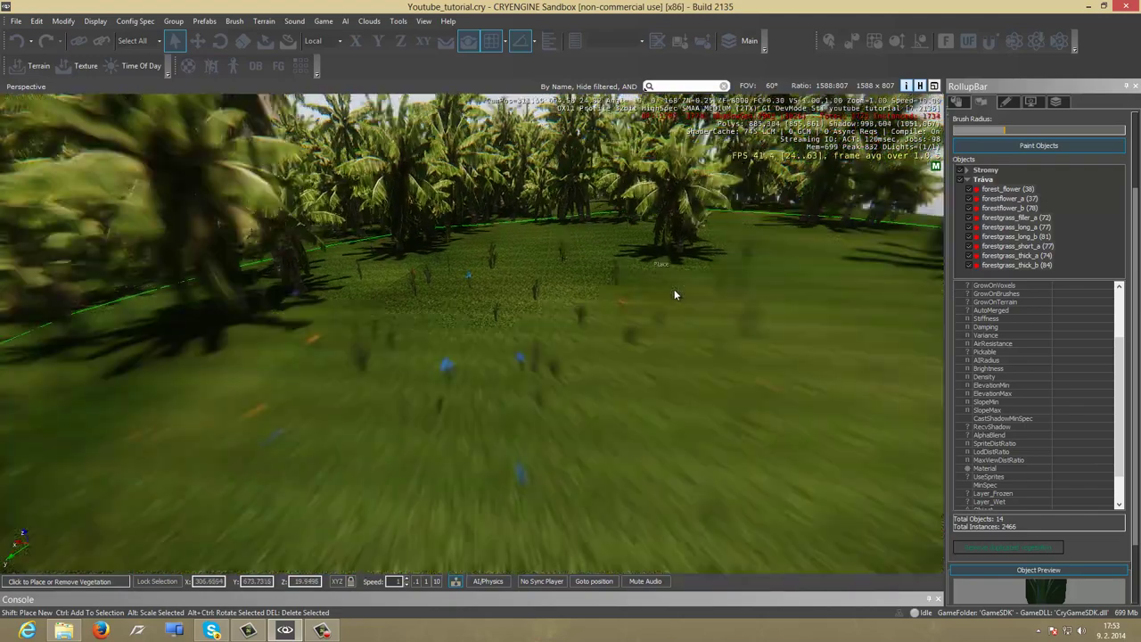
scroll(674, 286, "up", 3)
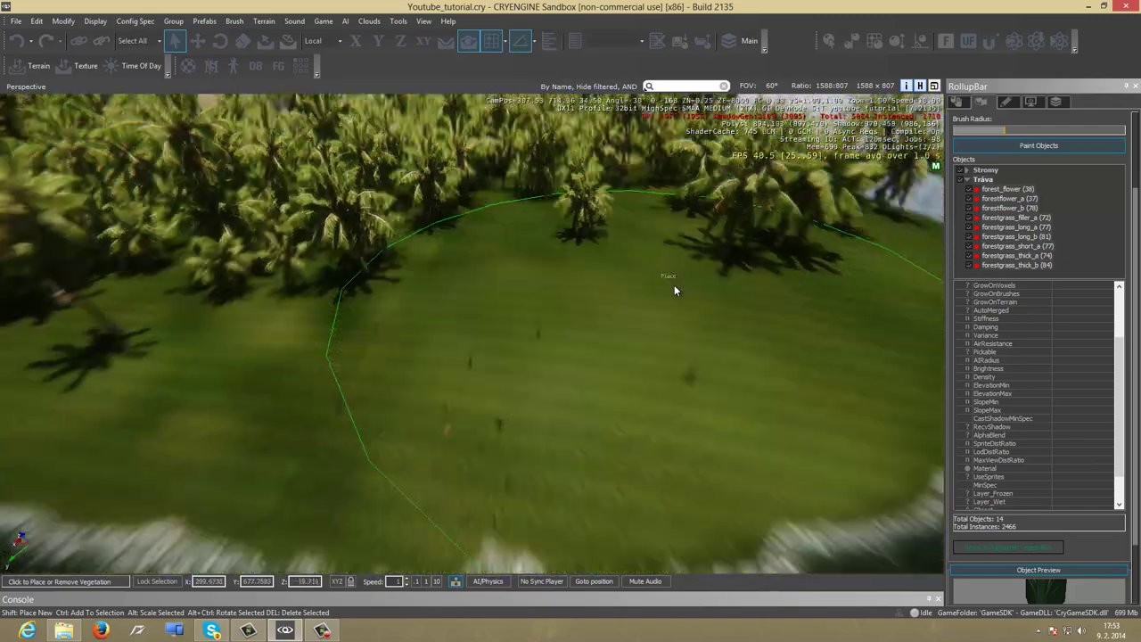
scroll(674, 284, "down", 3)
scroll(674, 283, "up", 3)
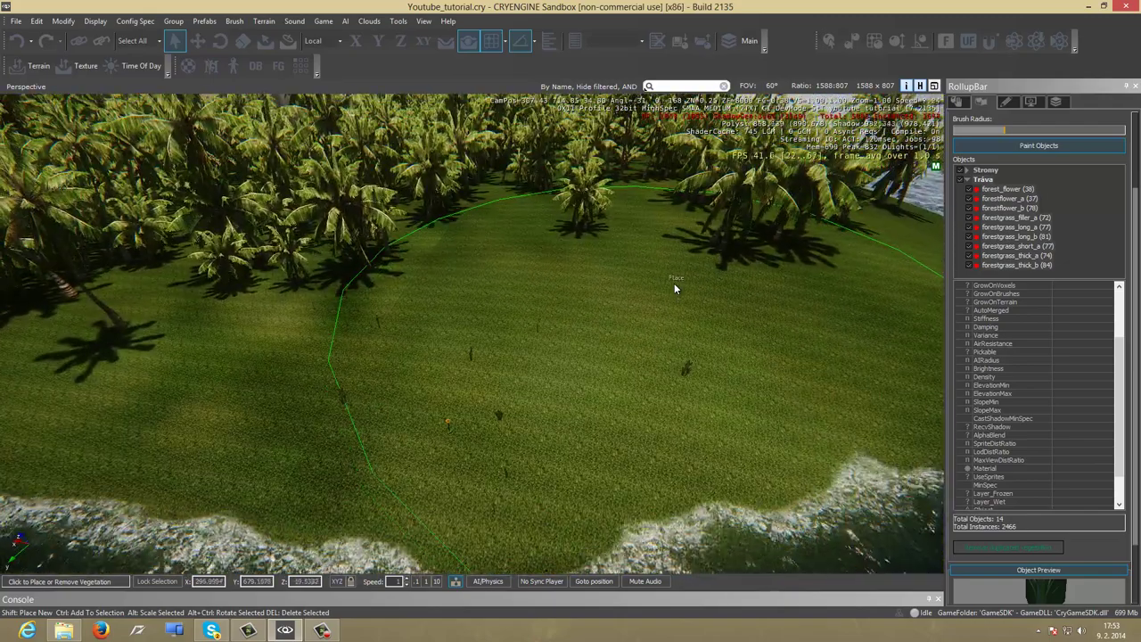
Reselect the whole Tráva category and extend the painted grass from the clearing into the adjoining palm forest
left_click(998, 181)
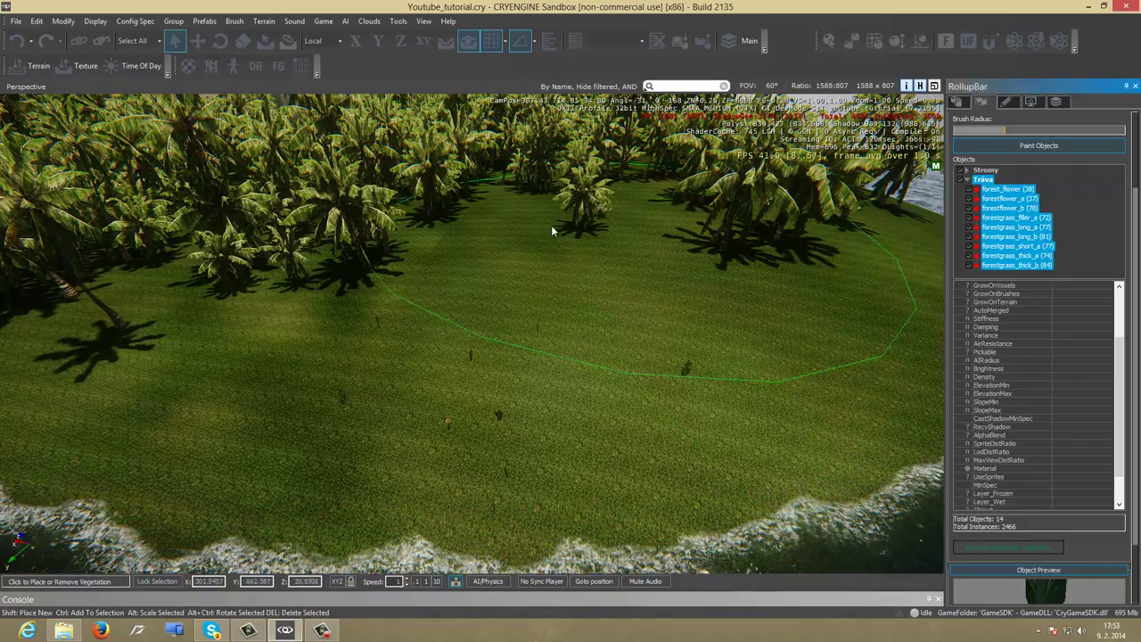
mouse_move(551, 226)
left_mouse_down()
mouse_move(409, 256)
mouse_move(528, 228)
mouse_move(525, 248)
left_mouse_up()
right_click_drag(524, 249, 472, 239)
key("s")
key("d")
mouse_move(472, 239)
left_mouse_down()
mouse_move(535, 233)
mouse_move(449, 255)
mouse_move(589, 197)
left_mouse_up()
right_click_drag(588, 198, 587, 198)
key("w")
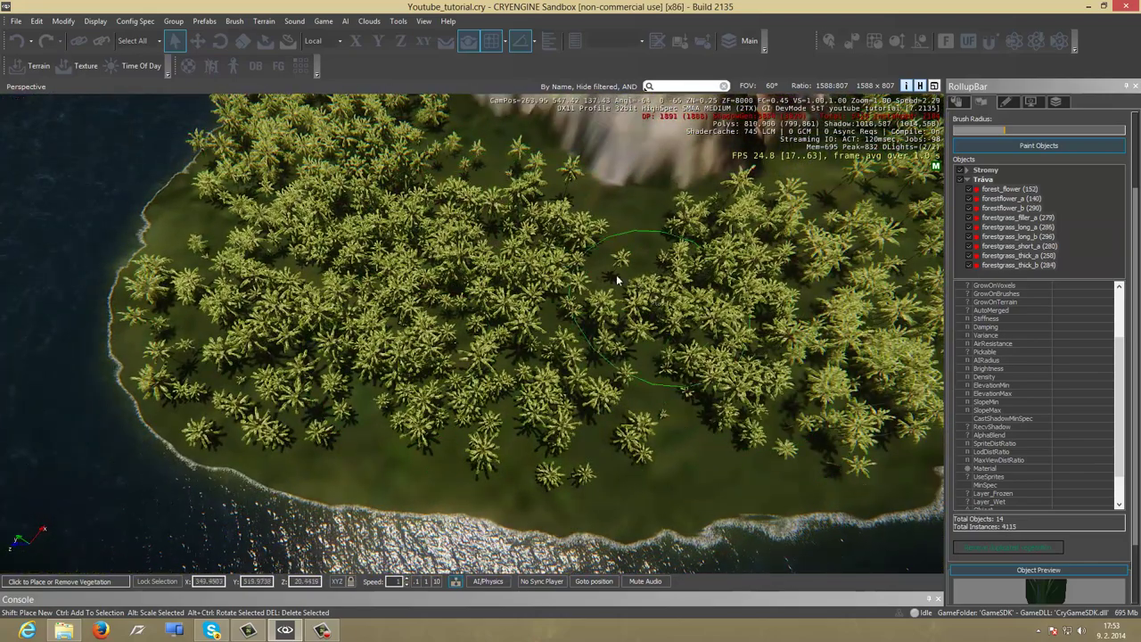
Paint Tráva objects under the palms along the coast and toward the foot of the mountain
right_click_drag(565, 257, 391, 338)
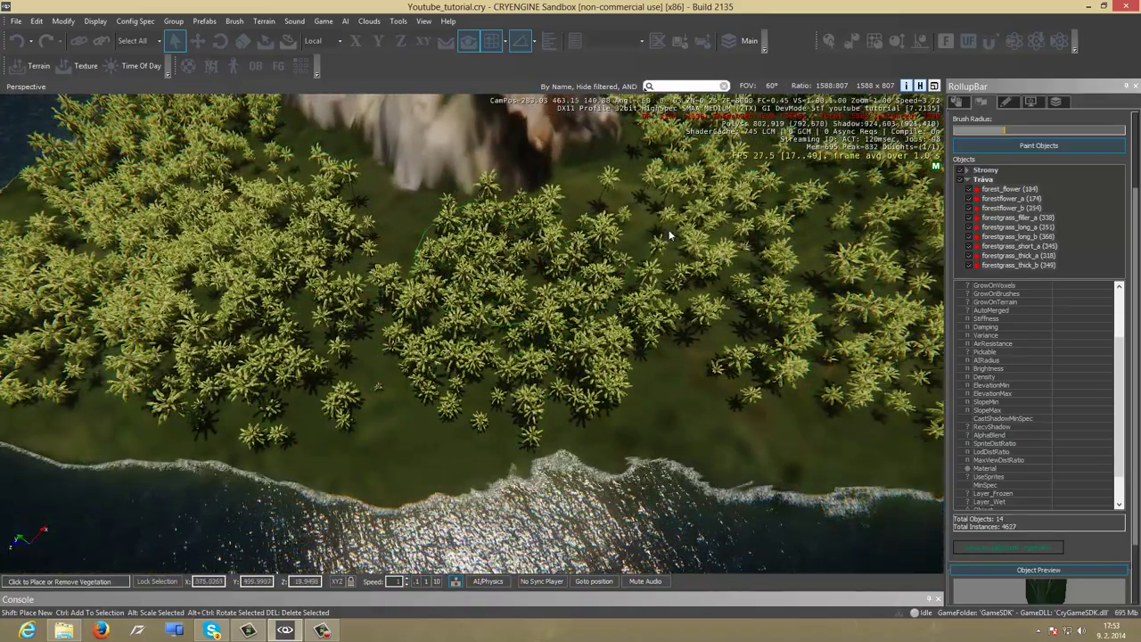
key("s")
key("d")
mouse_move(537, 303)
left_mouse_down()
mouse_move(527, 341)
mouse_move(595, 318)
mouse_move(615, 267)
mouse_move(590, 198)
mouse_move(548, 224)
mouse_move(626, 184)
mouse_move(611, 159)
left_mouse_up()
mouse_move(611, 159)
right_mouse_down()
mouse_move(621, 136)
mouse_move(611, 169)
mouse_move(594, 168)
mouse_move(399, 330)
right_mouse_up()
key("w")
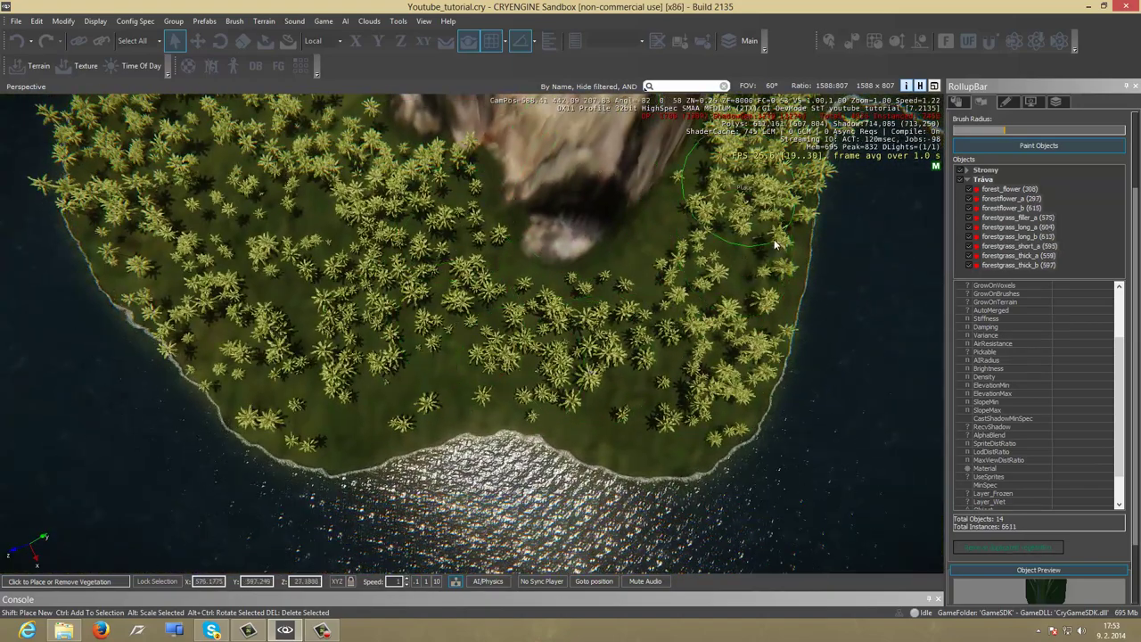
Paint Tráva objects over the remaining palm areas around the mountain and beside the island's bay
key("d")
right_click_drag(775, 244, 772, 267)
key("s")
left_click_drag(596, 357, 542, 383)
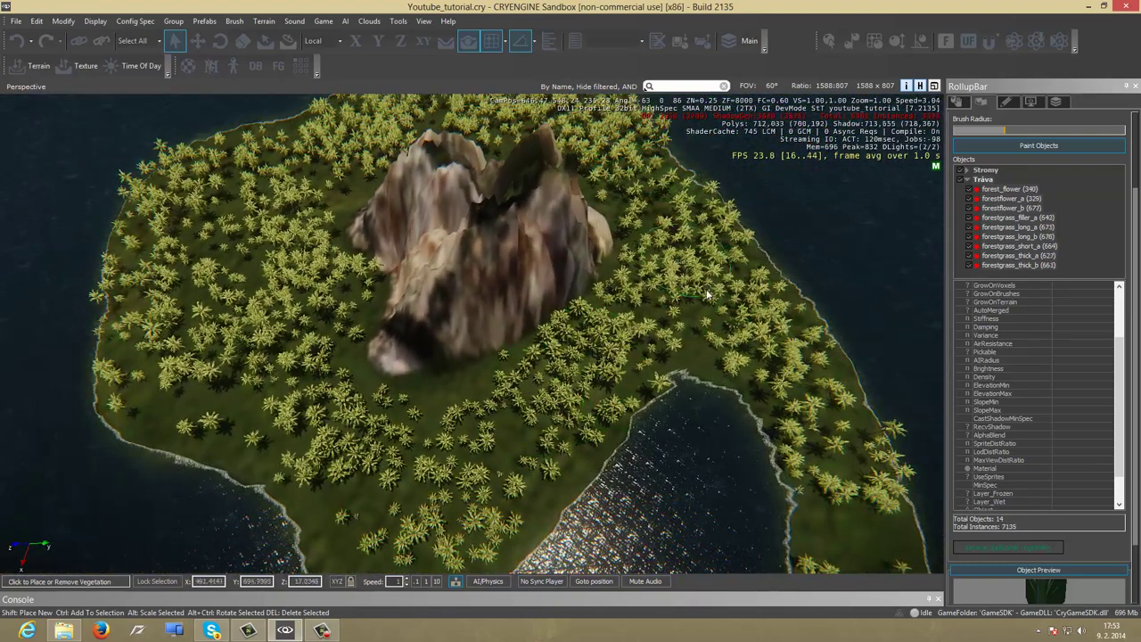
right_click_drag(852, 522, 843, 523)
left_click_drag(833, 526, 824, 460)
left_click_drag(796, 377, 726, 328)
Walk through the palm forest in game mode to check how the painted grass and flowers look
key("w")
right_click_drag(726, 328, 730, 331)
key("w")
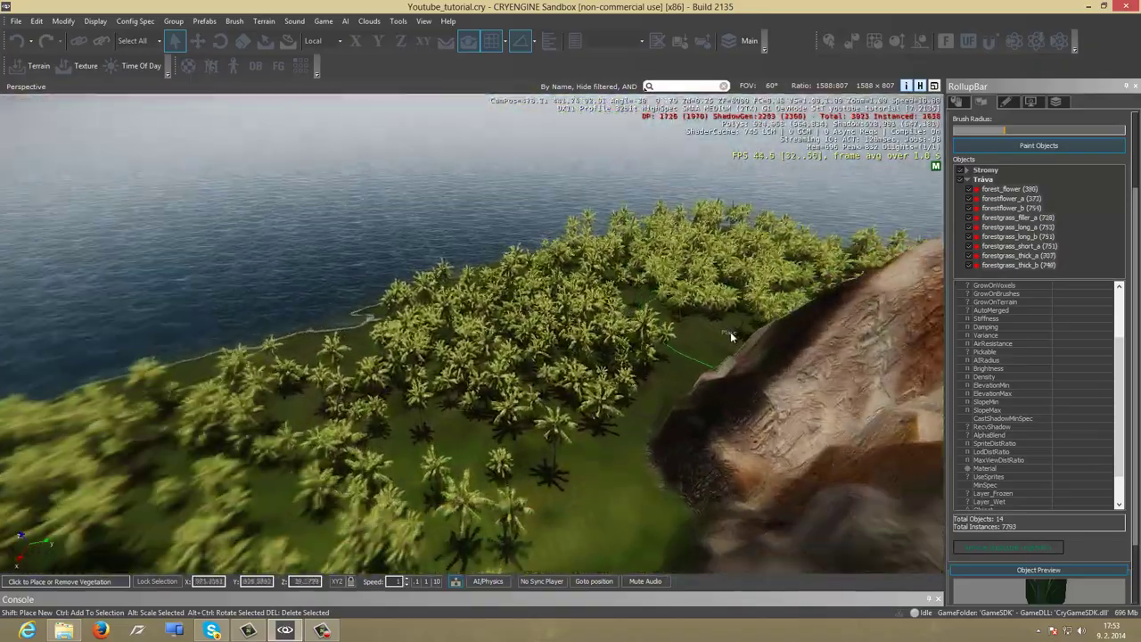
key("w")
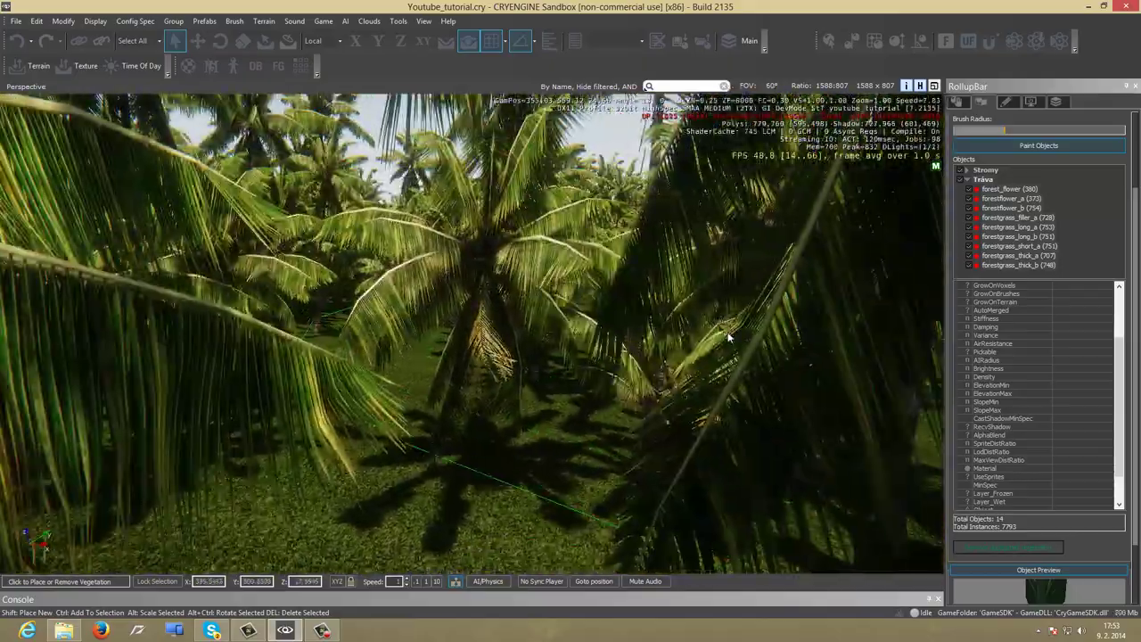
key("ctrl+g")
key("w")
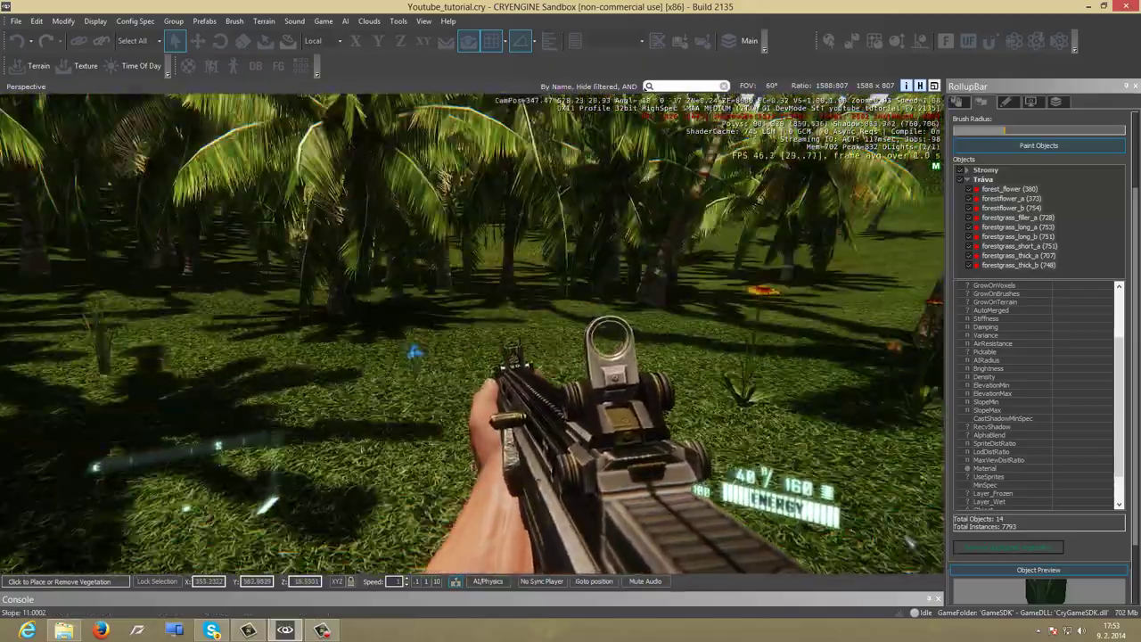
key("w")
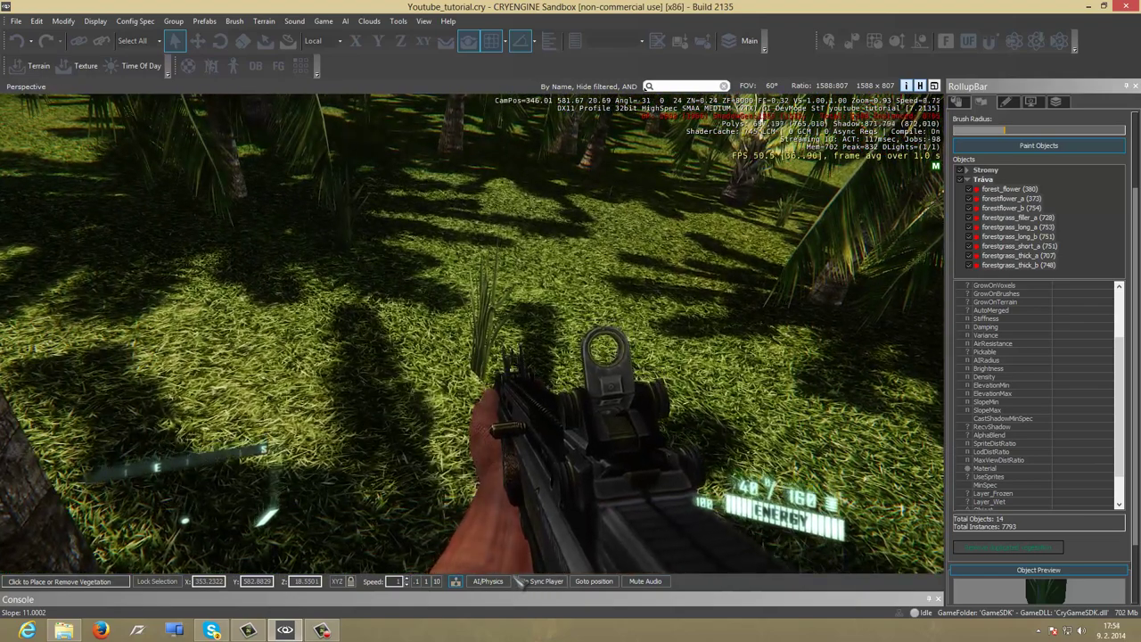
mouse_move(571, 321)
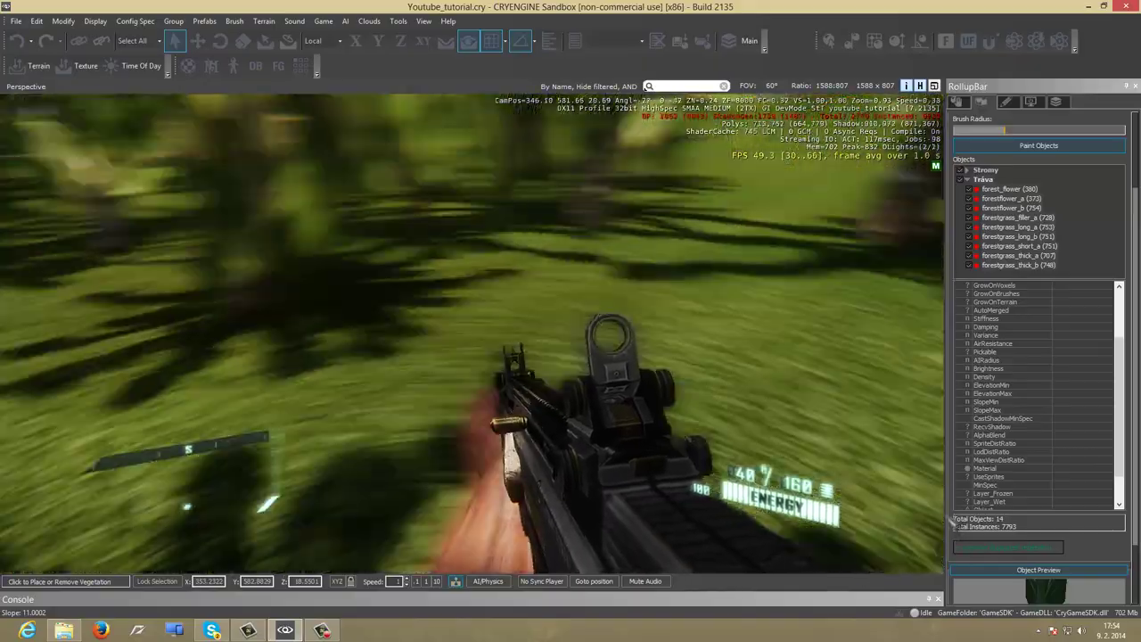
key("w")
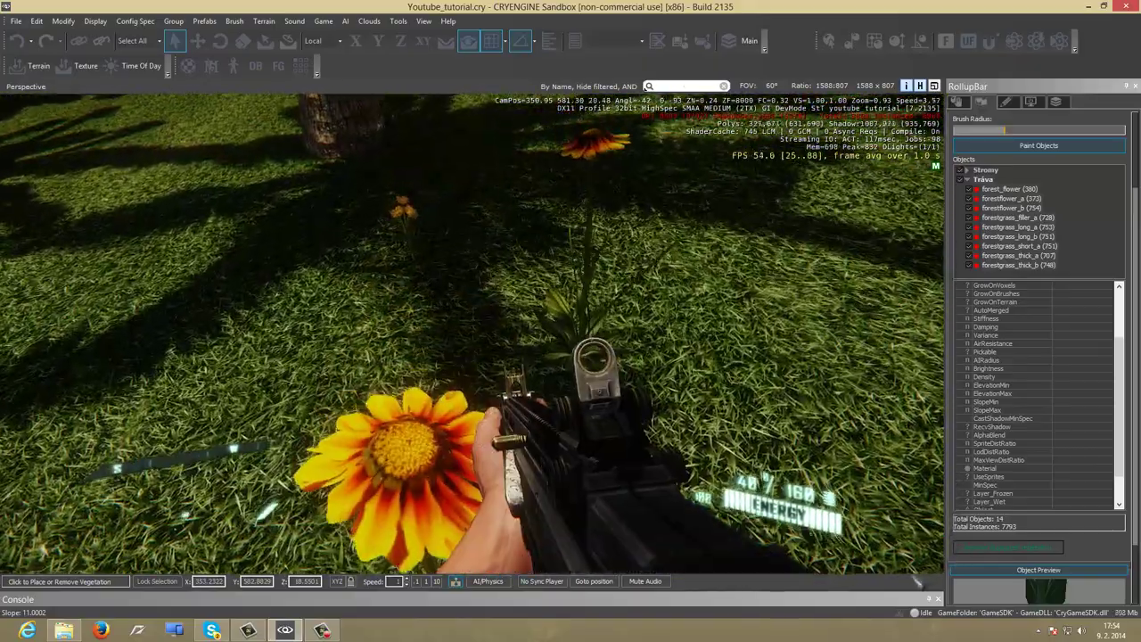
key("w")
mouse_move(851, 347)
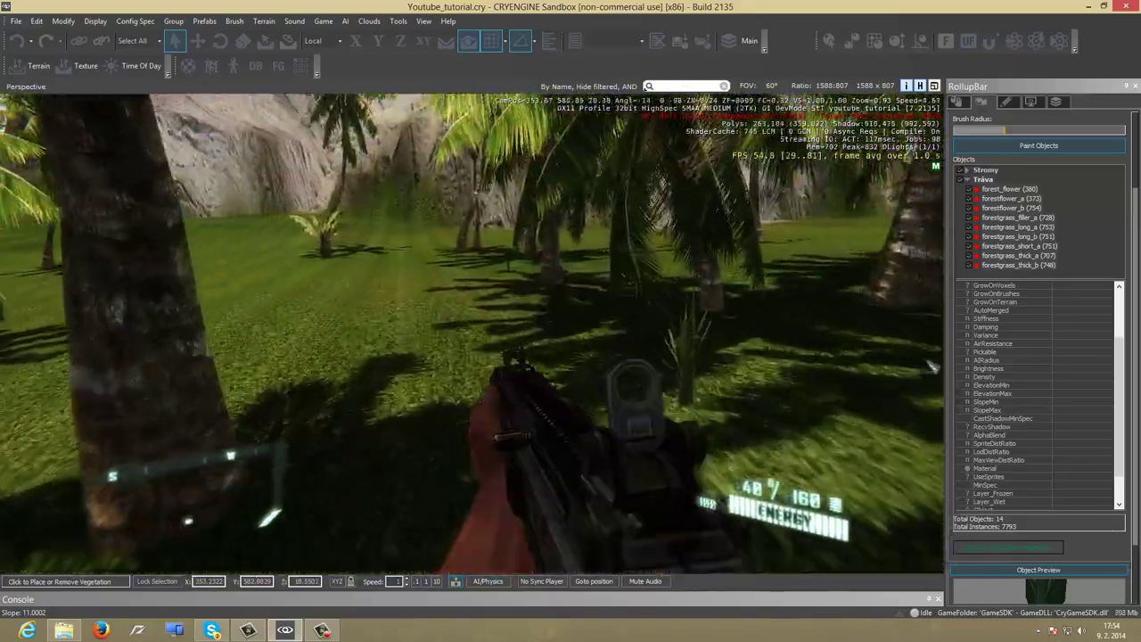
key("w")
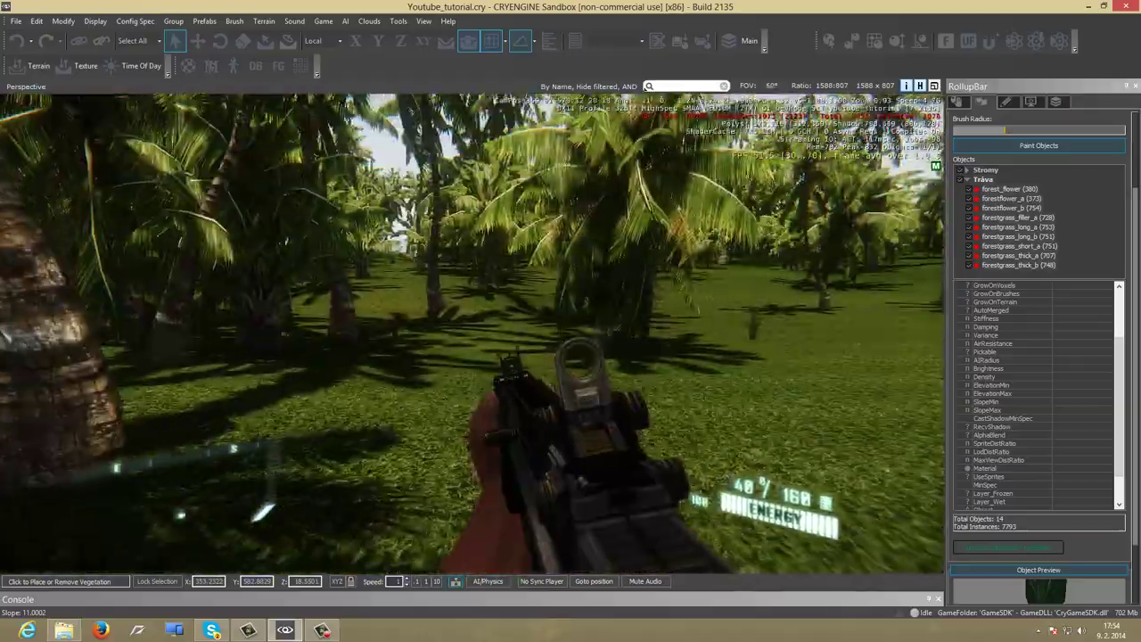
key("w")
key("Escape")
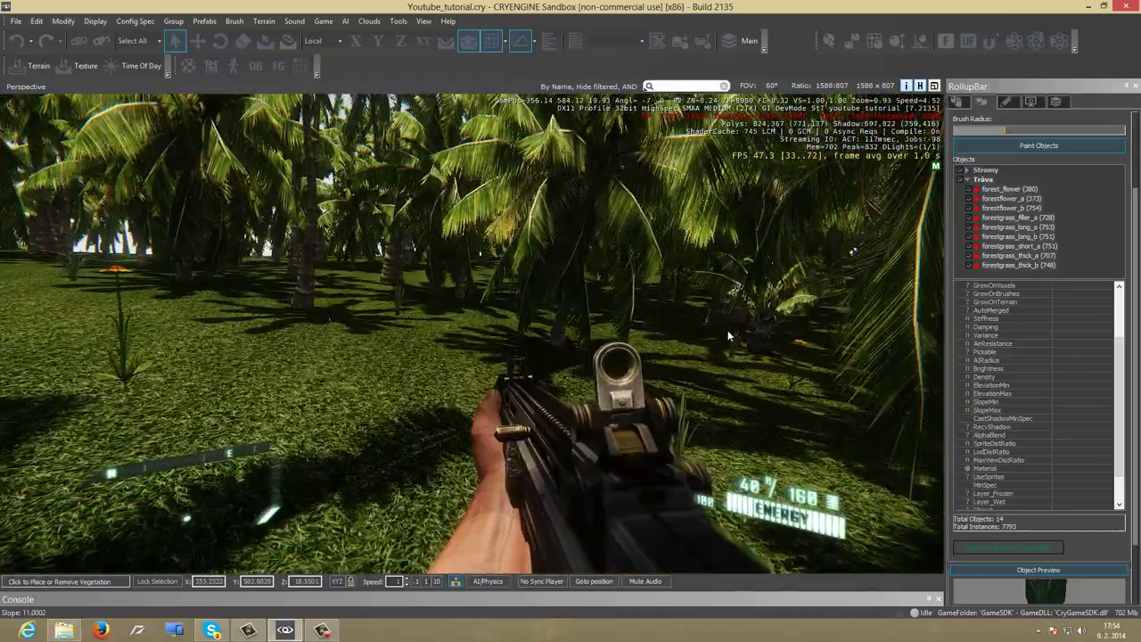
Examine the island's vegetation from above and inspect the grass-textured shoreline up close
key("s")
right_click_drag(616, 270, 607, 278)
key("s")
key("a")
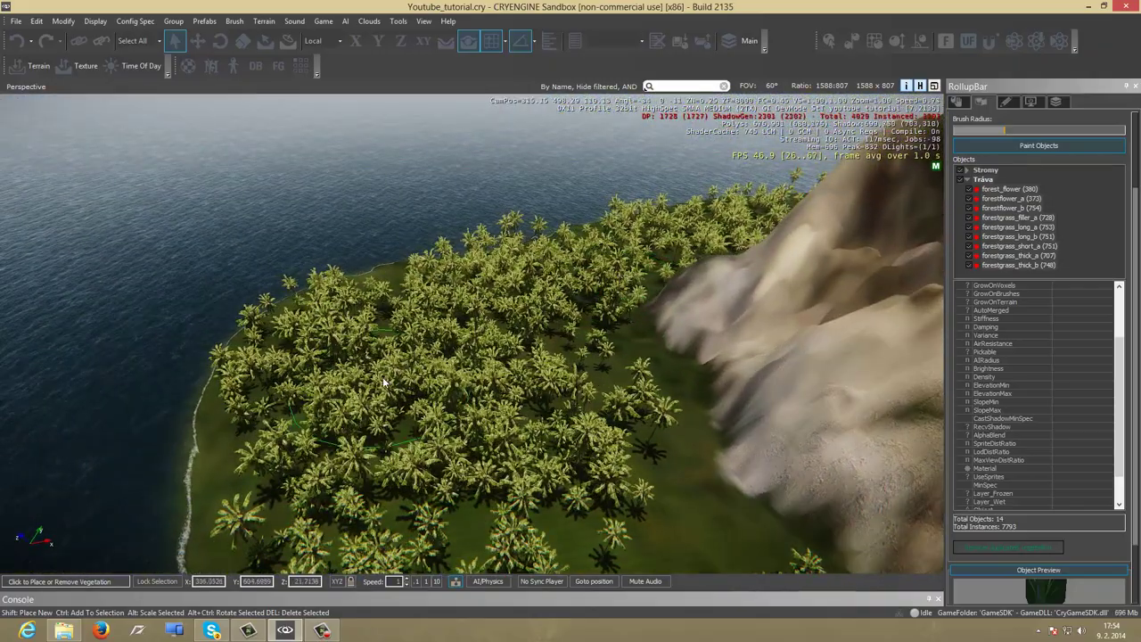
scroll(383, 378, "down", 10)
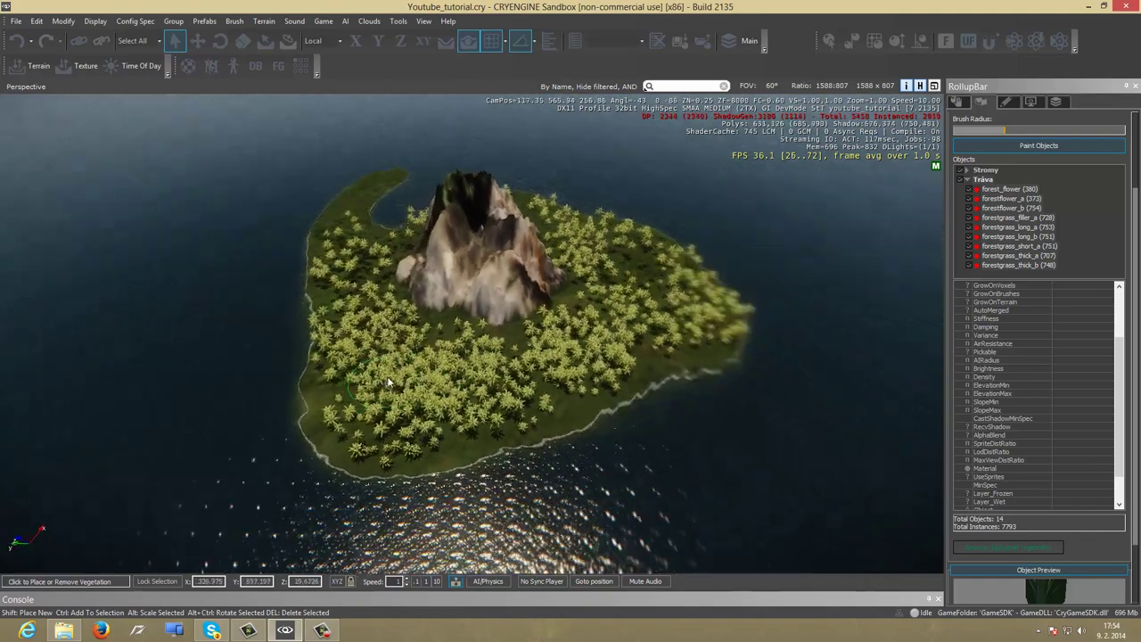
scroll(388, 382, "down", 3)
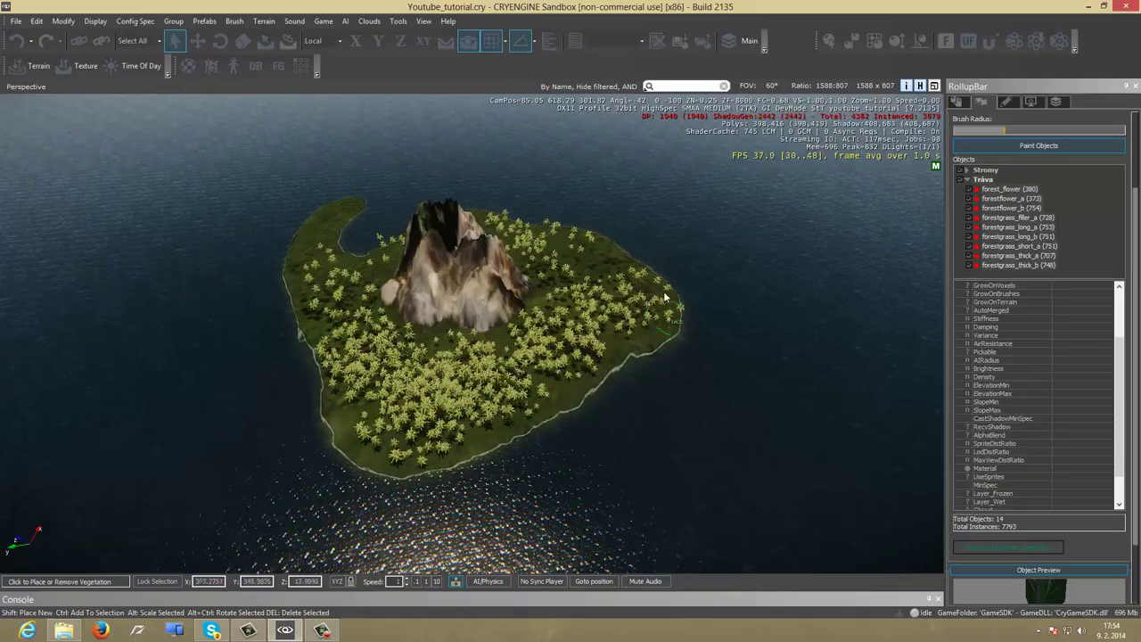
right_click_drag(715, 357, 716, 361)
key("w")
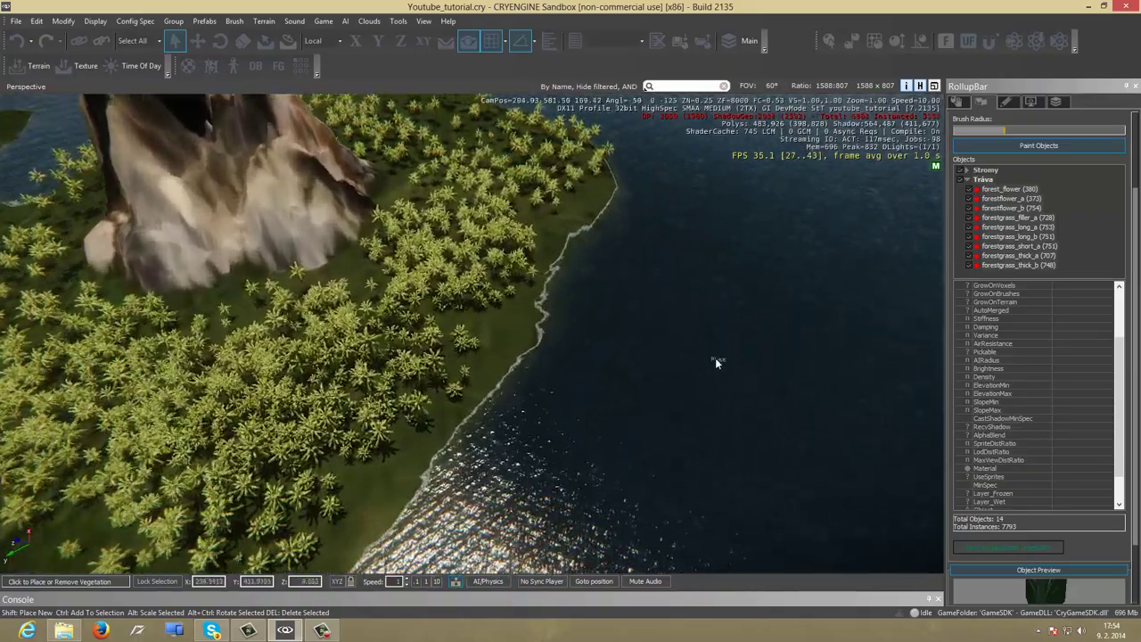
scroll(714, 357, "up", 10)
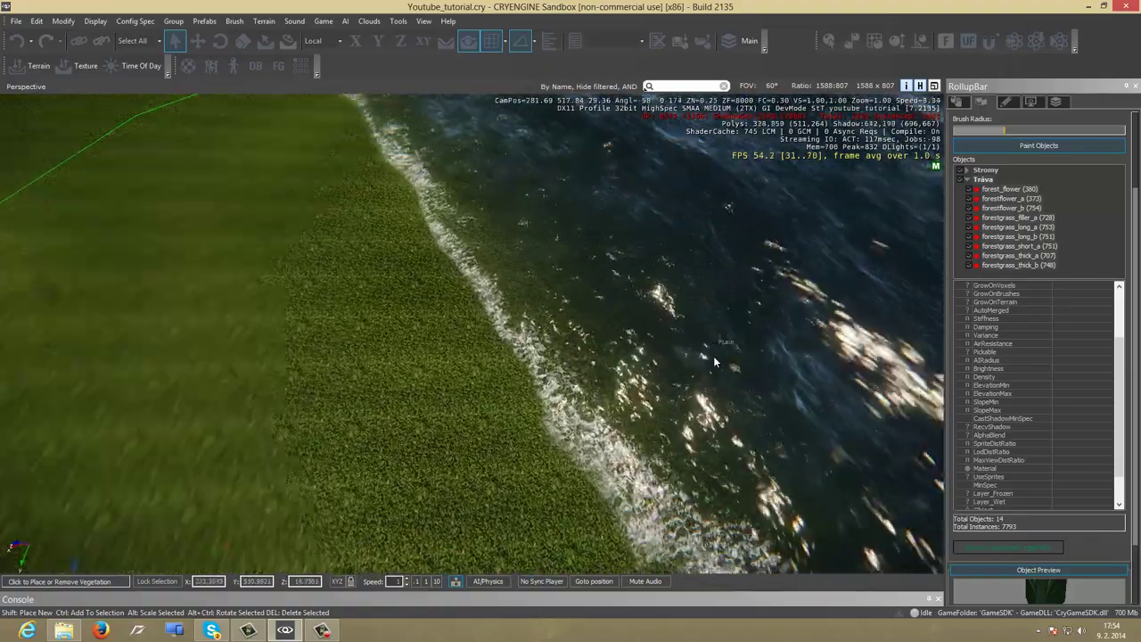
scroll(713, 355, "down", 10)
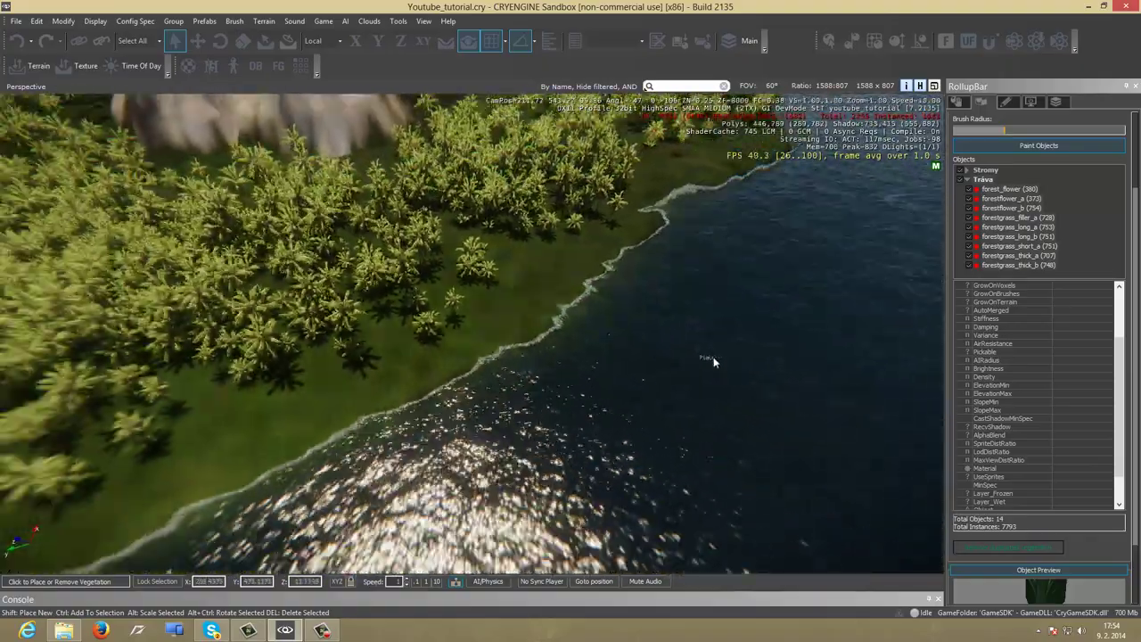
scroll(713, 356, "down", 10)
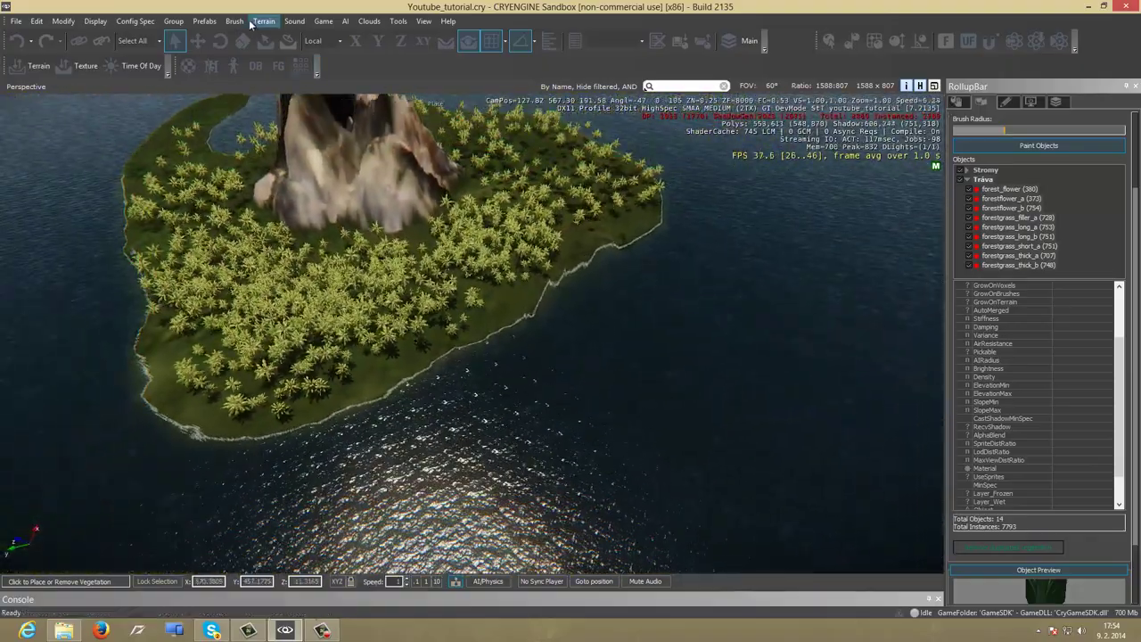
Add a new terrain texture layer and name it Písek
left_click(252, 25)
left_click(268, 46)
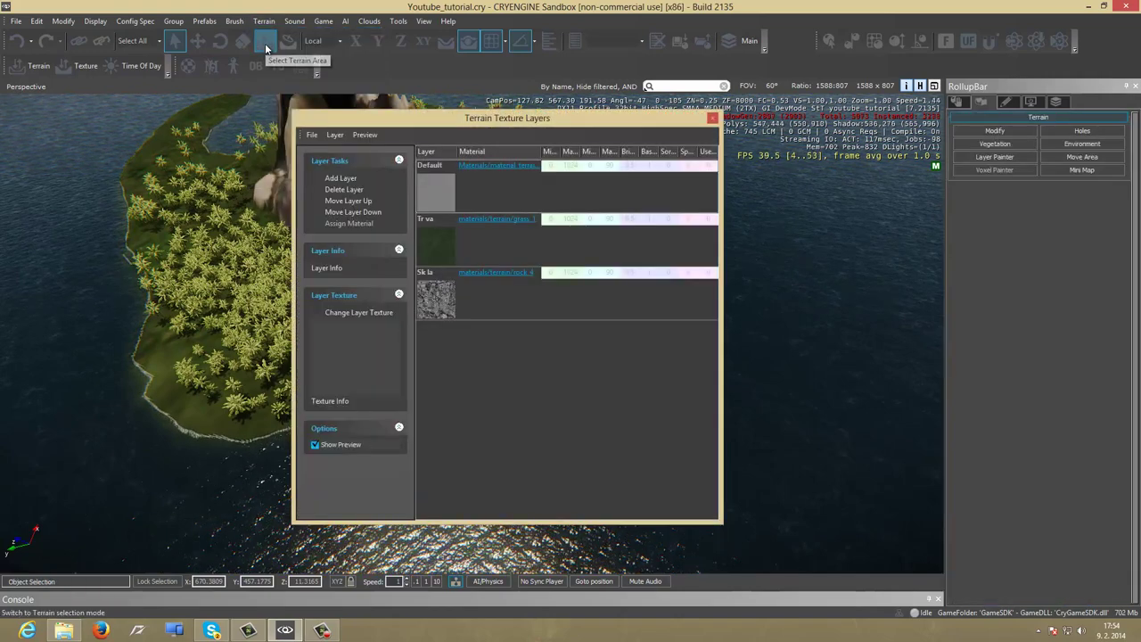
left_click(342, 178)
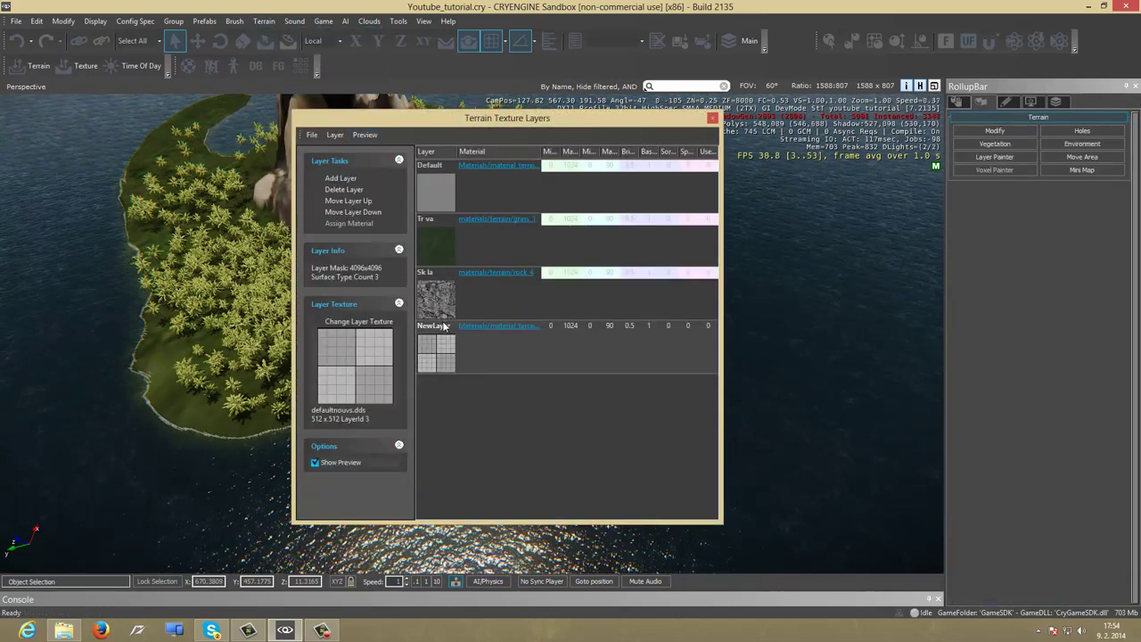
left_click(442, 335)
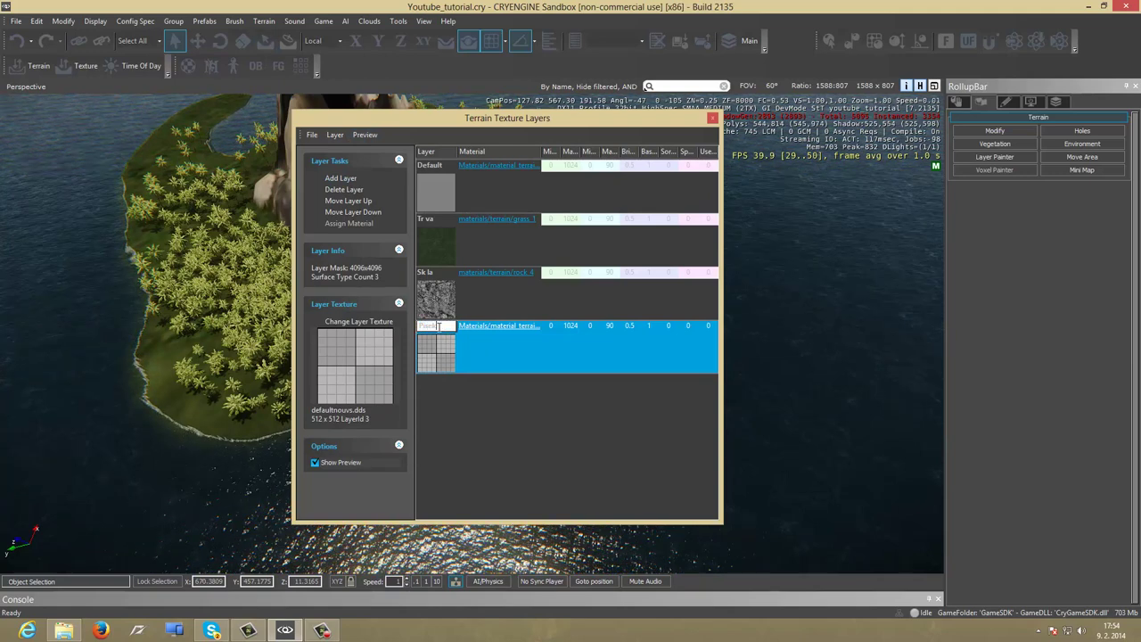
Preview the textures in the terrain folder to compare candidates for the Písek layer
left_click(374, 330)
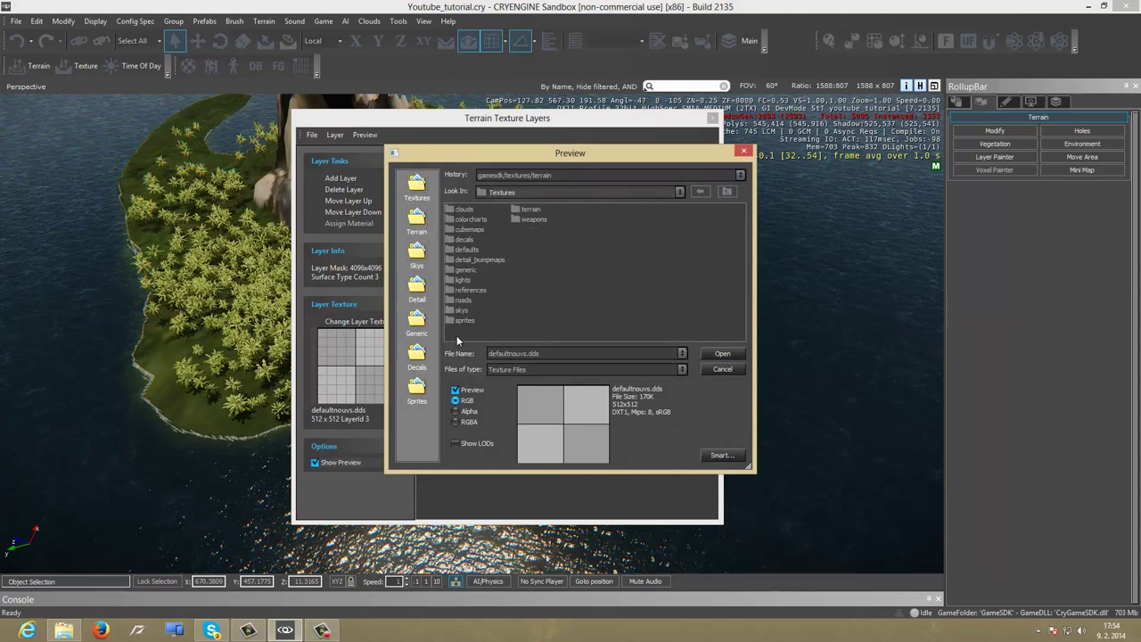
double_click(528, 208)
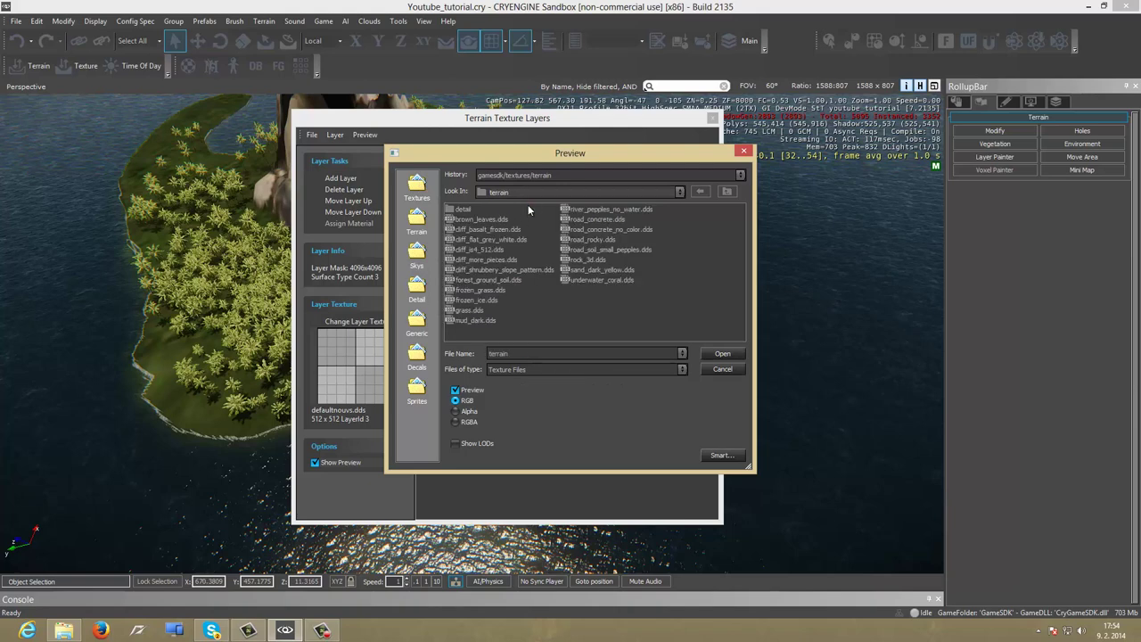
left_click(594, 279)
left_click(597, 269)
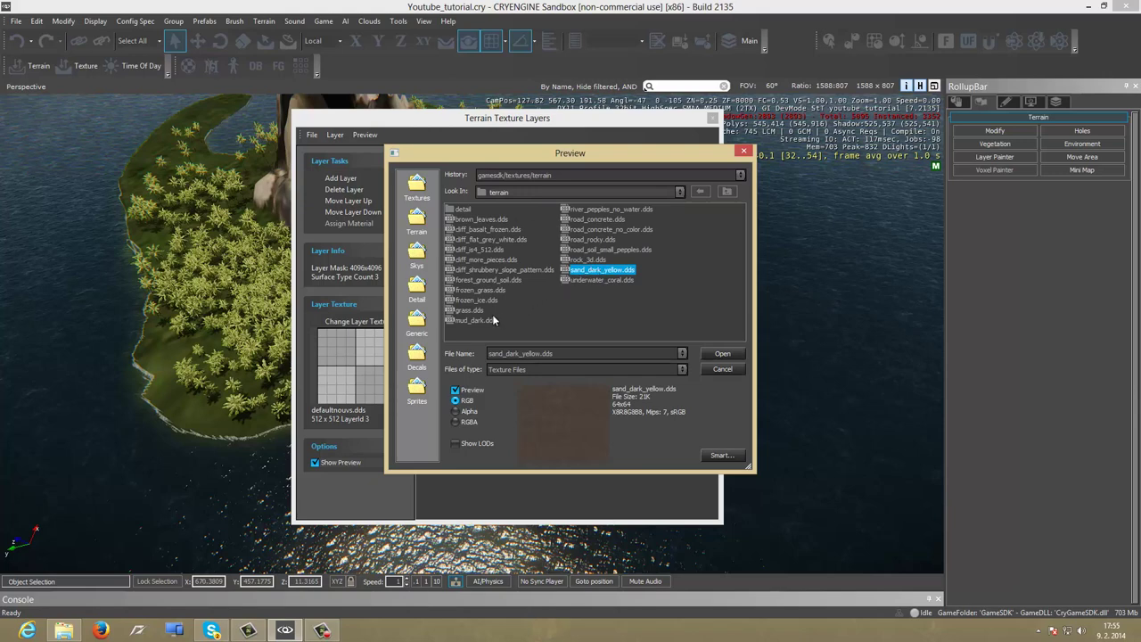
left_click(487, 224)
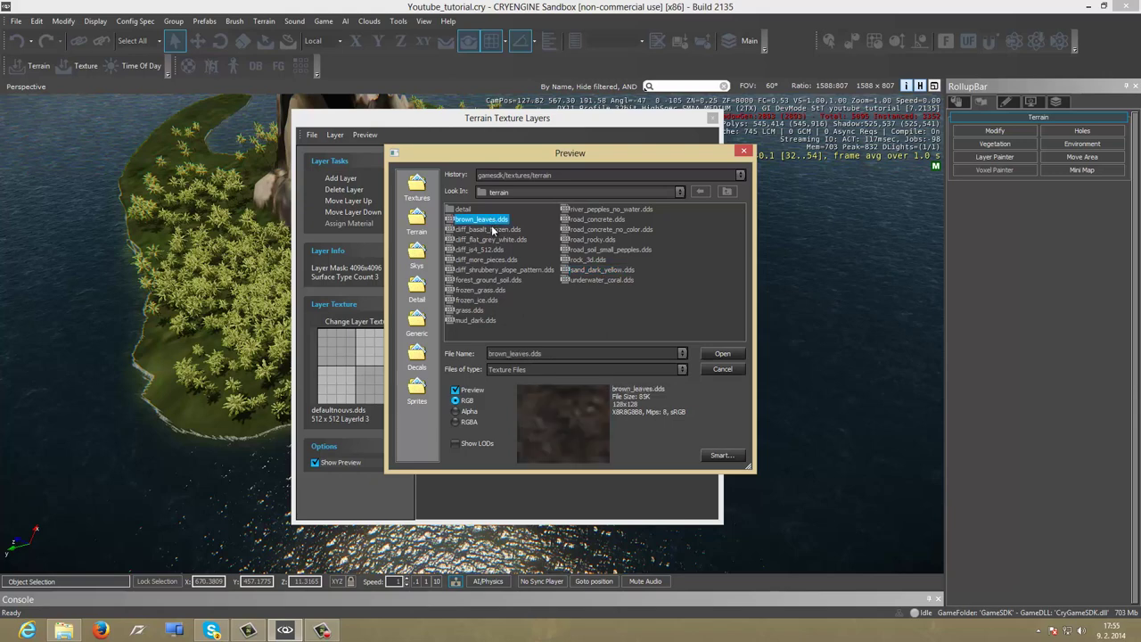
left_click(488, 240)
left_click(486, 269)
left_click(484, 279)
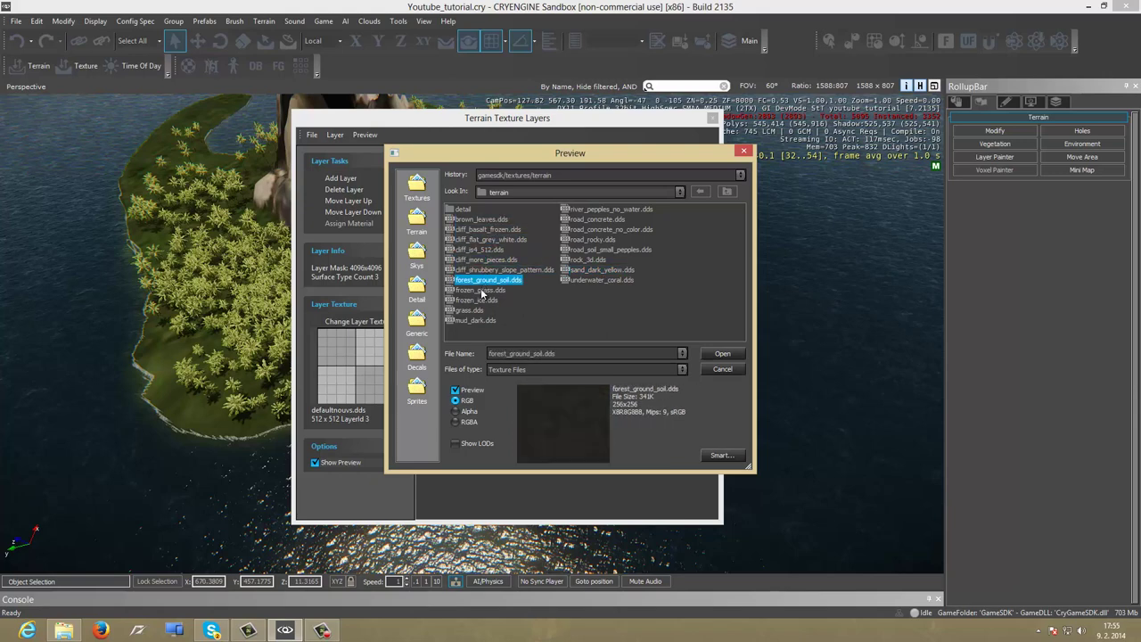
left_click(478, 300)
left_click(474, 311)
left_click(486, 320)
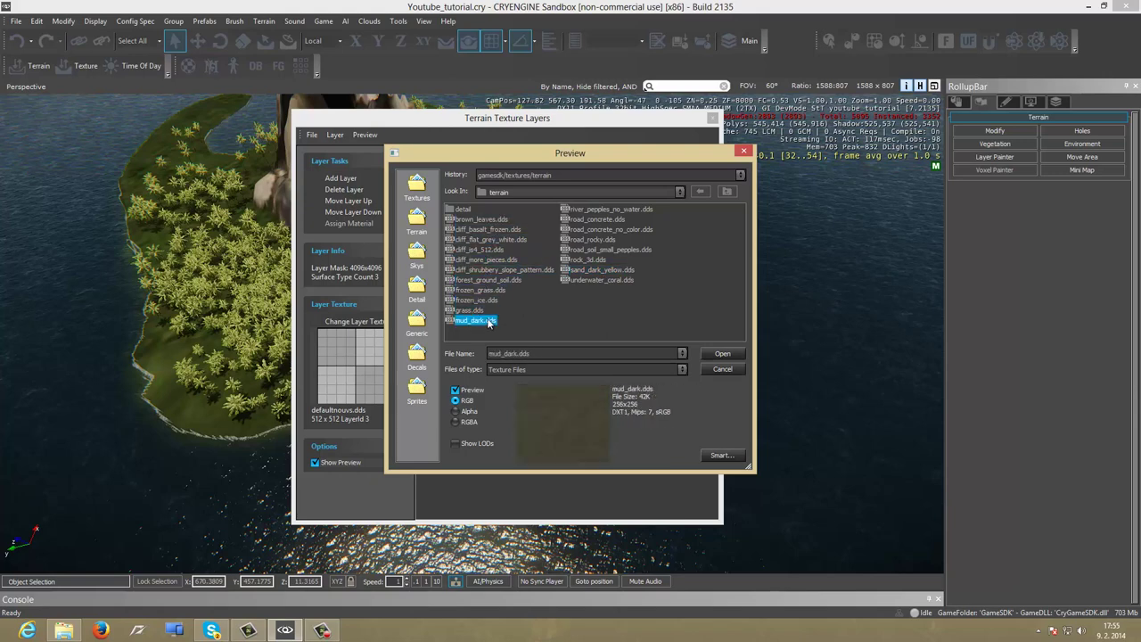
left_click(574, 281)
left_click(578, 258)
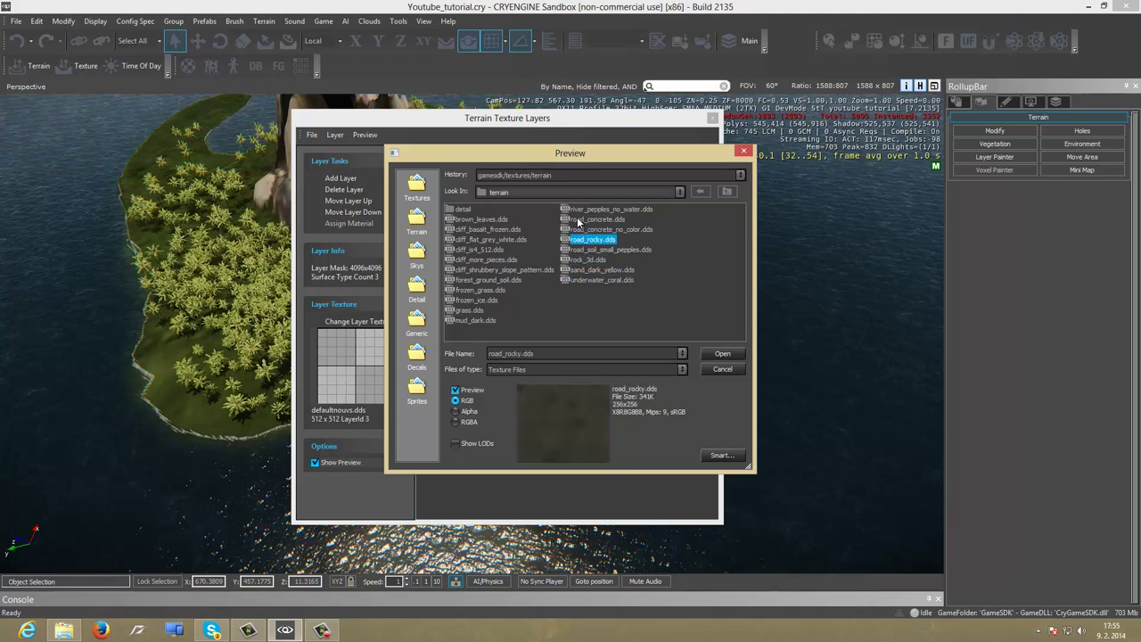
left_click(578, 209)
Give the Písek layer the sand_dark_yellow.dds texture and assign it the beach_white_sand terrain material
left_click(587, 270)
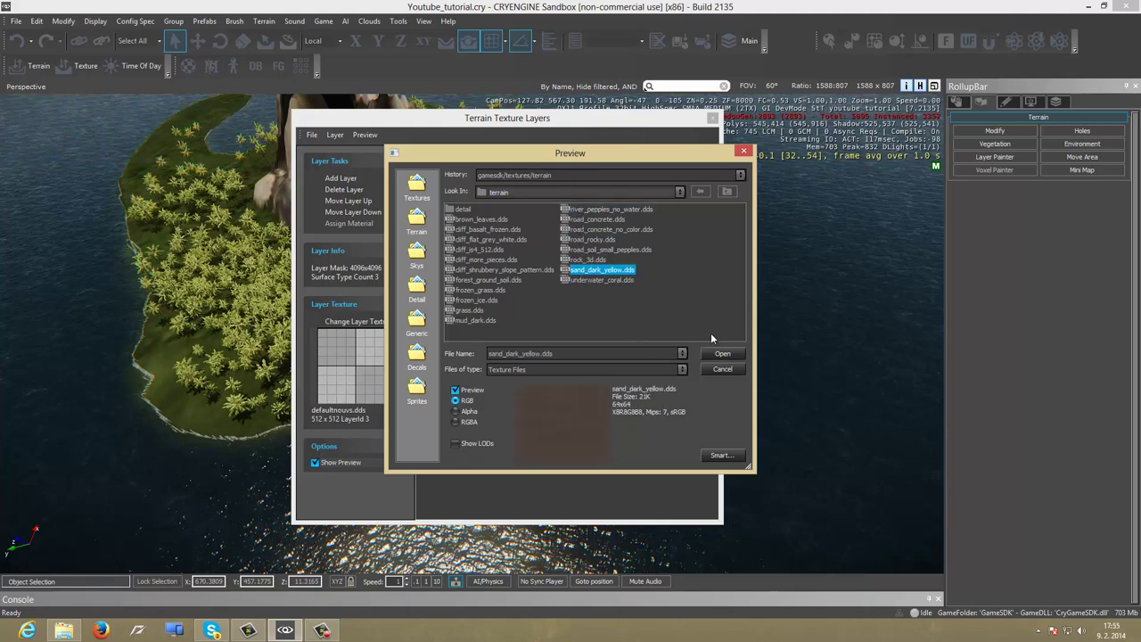
left_click(723, 354)
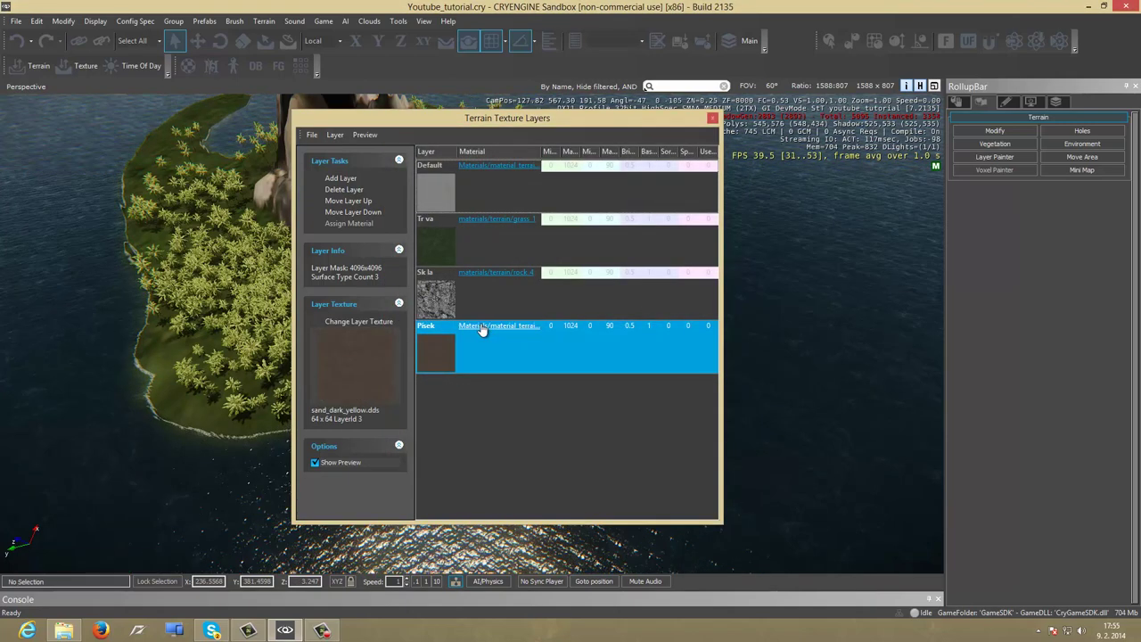
left_click(481, 326)
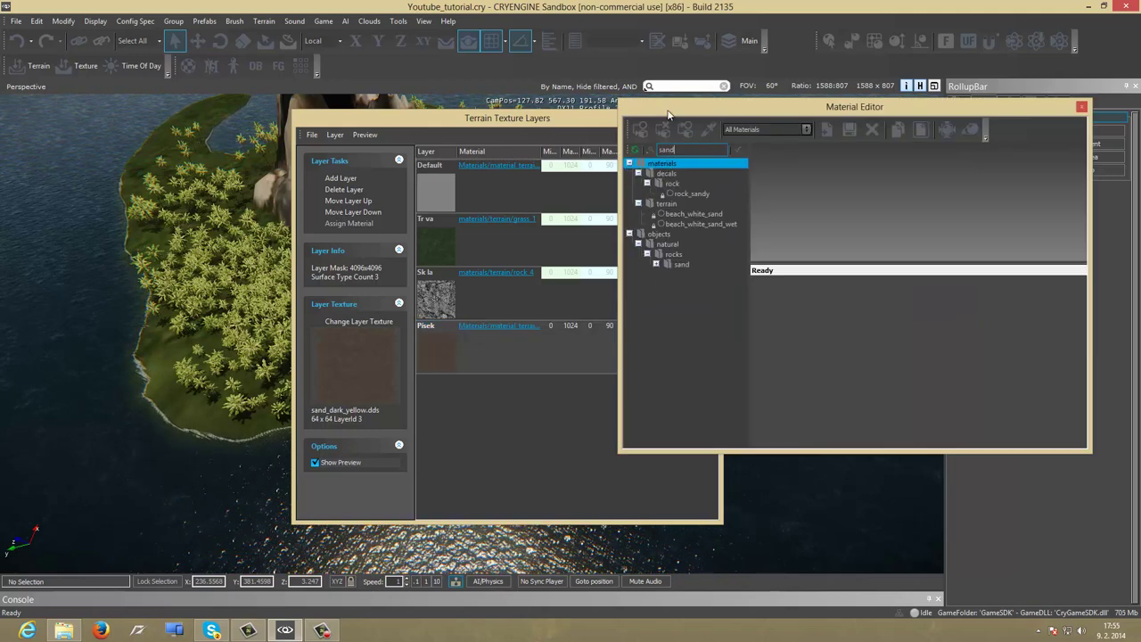
left_click(680, 216)
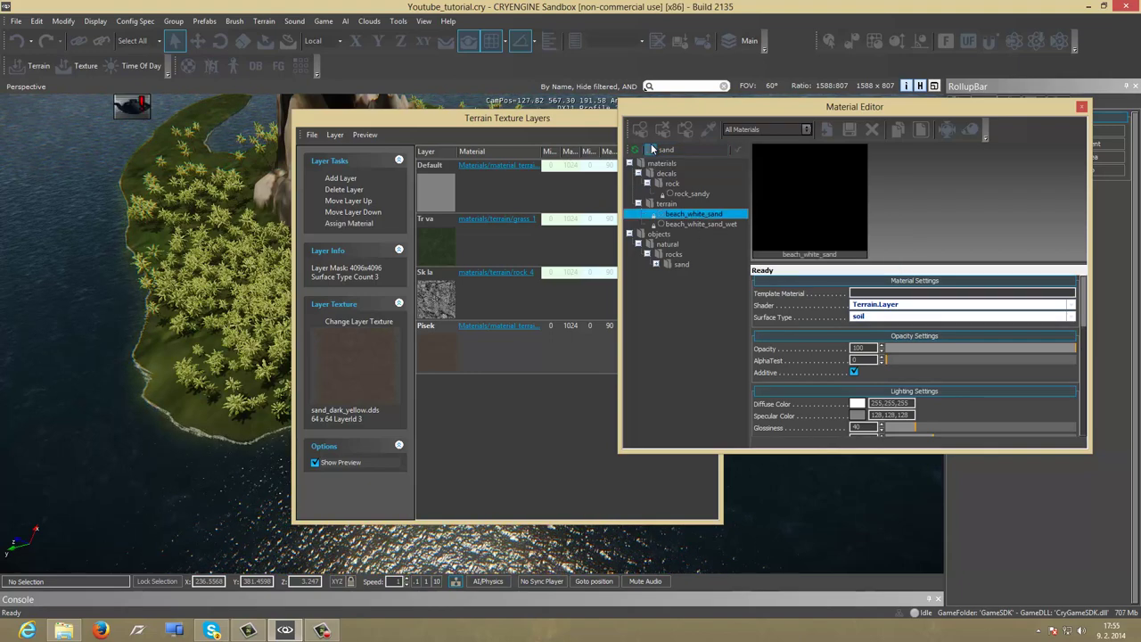
left_click(351, 224)
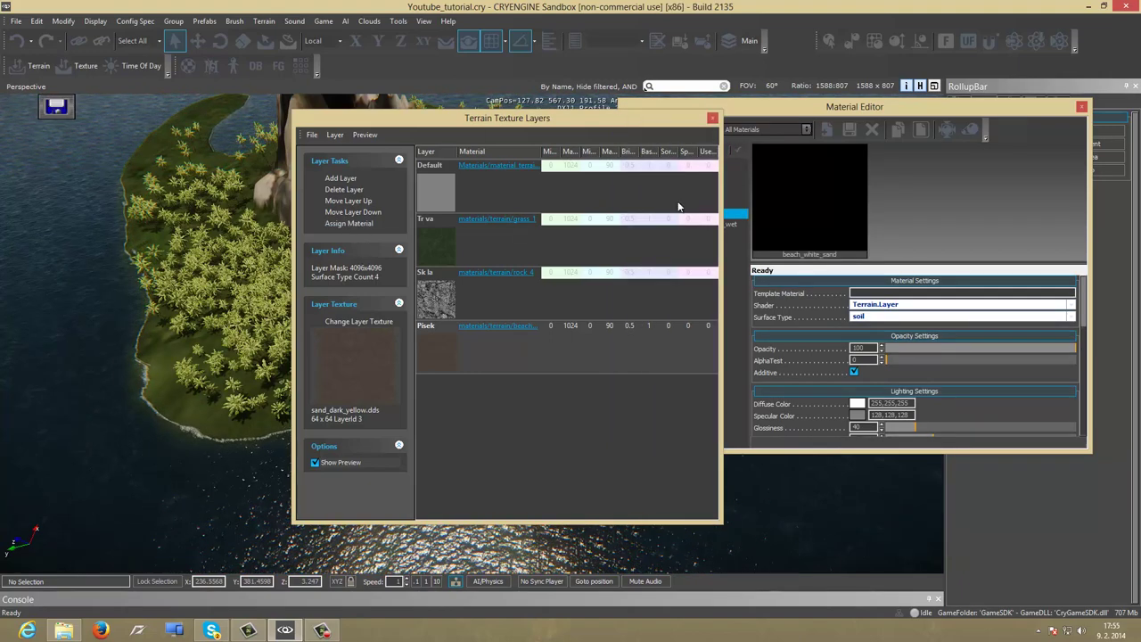
left_click(712, 118)
left_click(1082, 108)
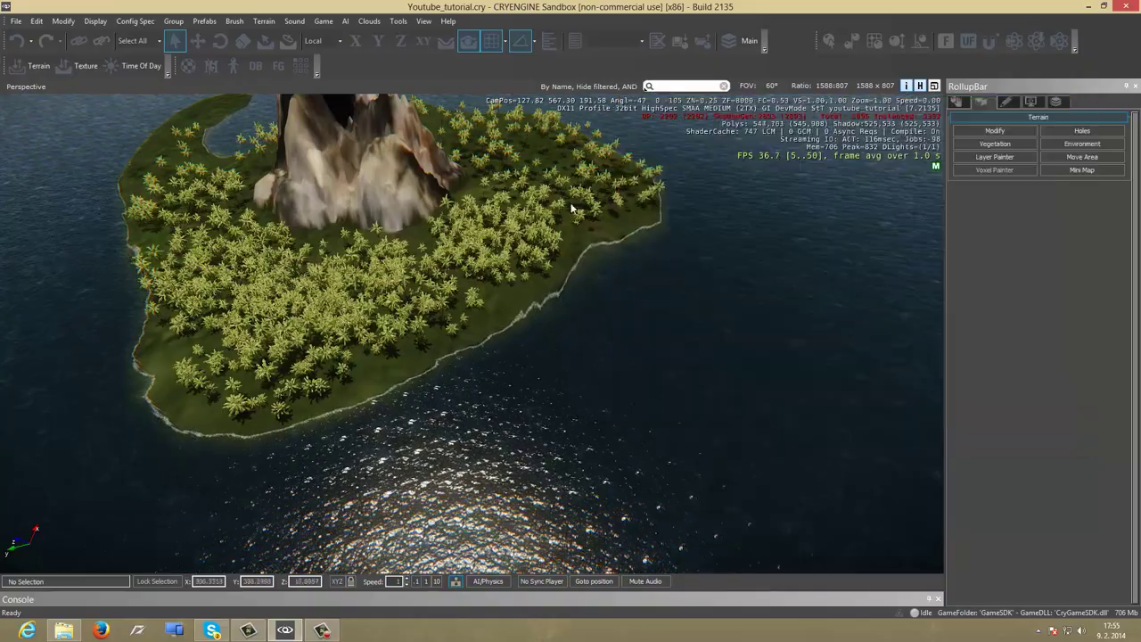
Paint the Písek layer over a stretch of grassy shoreline with the Layer Painter, using a brush radius of about 15
key("w")
right_click_drag(566, 214, 563, 214)
key("w")
left_click(956, 104)
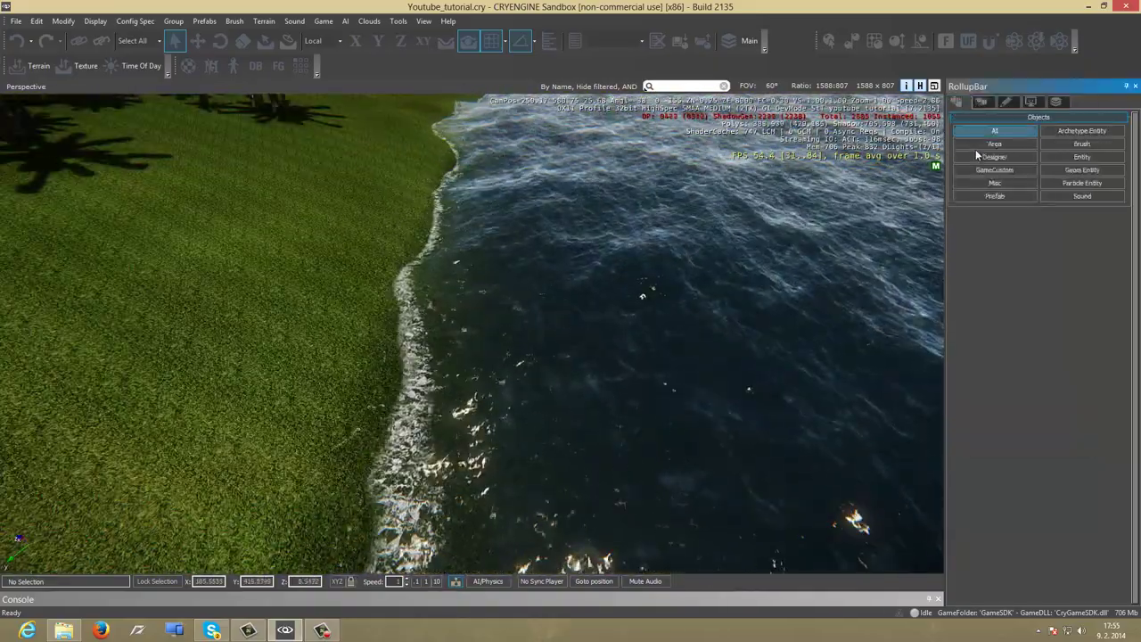
left_click(981, 104)
left_click(1006, 156)
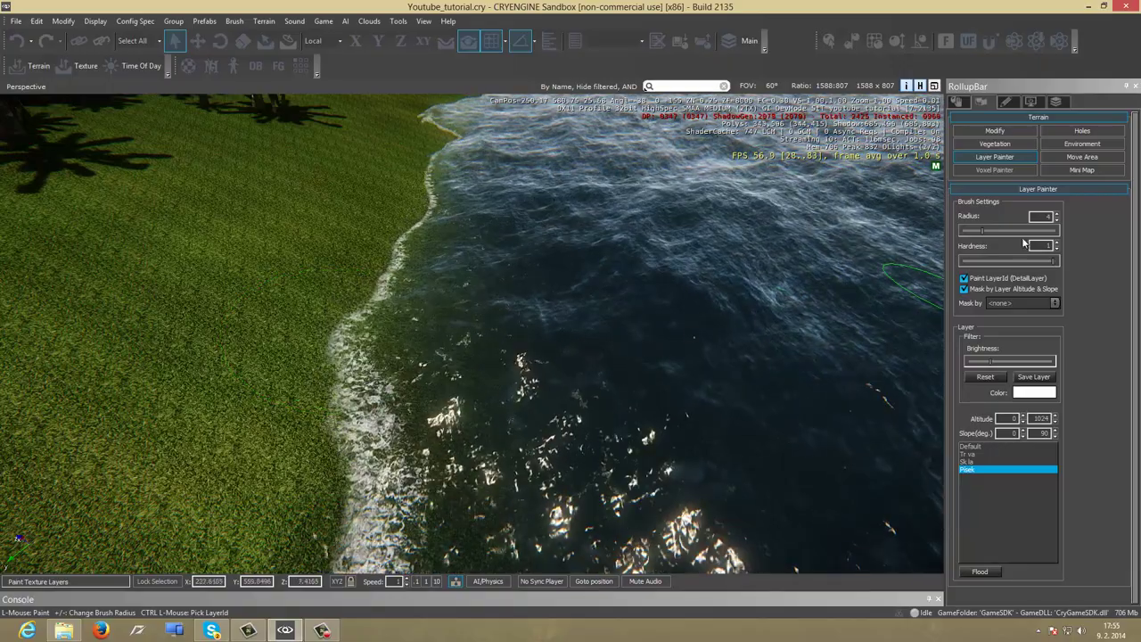
mouse_move(983, 231)
left_mouse_down()
mouse_move(1016, 231)
mouse_move(1003, 230)
left_mouse_up()
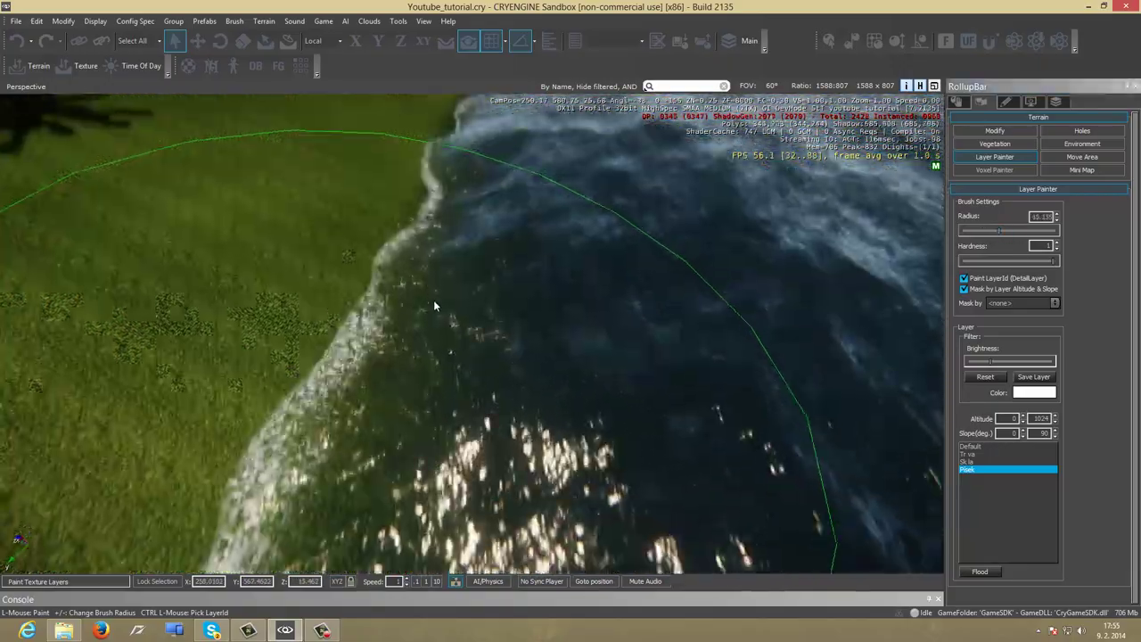
mouse_move(438, 306)
left_mouse_down()
mouse_move(478, 298)
mouse_move(511, 244)
mouse_move(504, 158)
left_mouse_up()
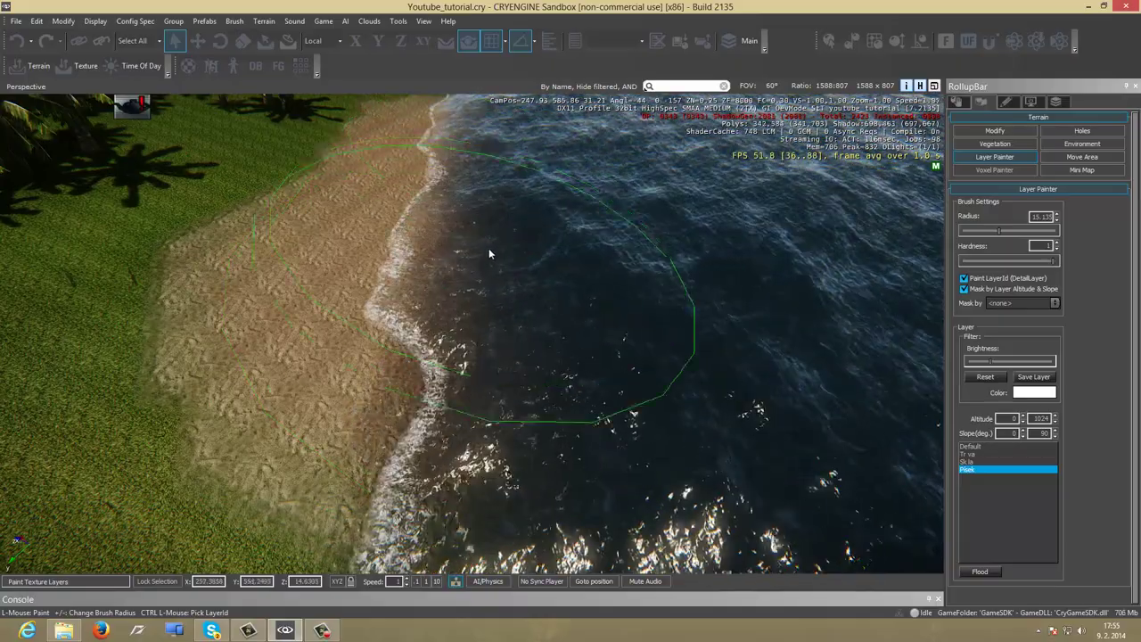
Examine the painted sand patch up close and from high above the coast
key("w")
mouse_move(490, 251)
right_mouse_down()
mouse_move(493, 260)
mouse_move(492, 248)
right_mouse_up()
key("s")
key("w")
scroll(491, 254, "down", 6)
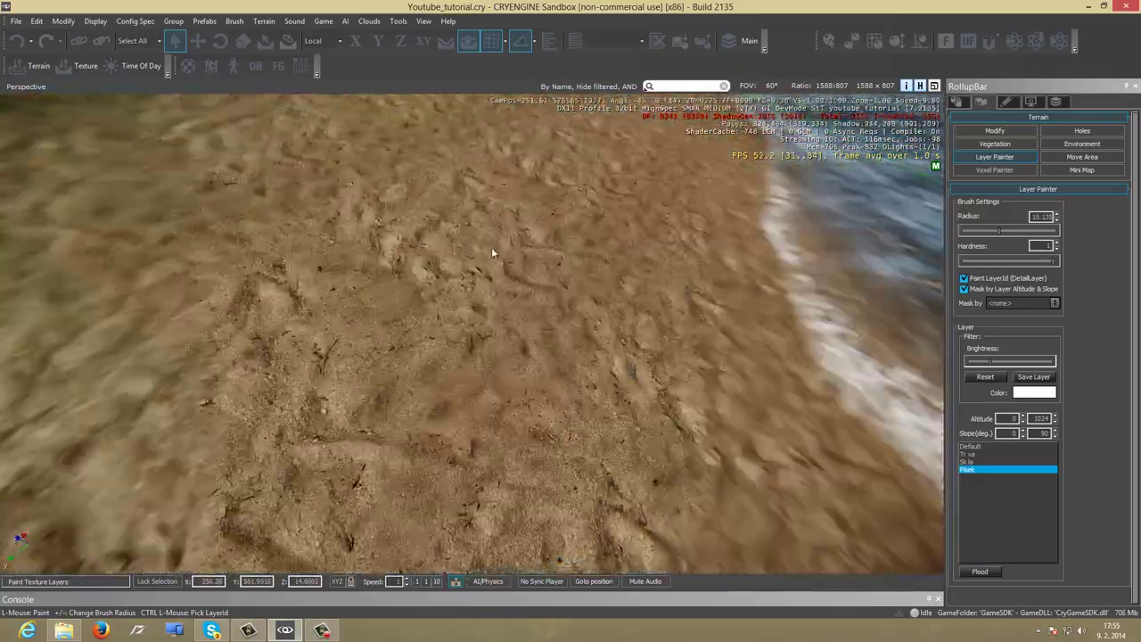
scroll(489, 254, "down", 3)
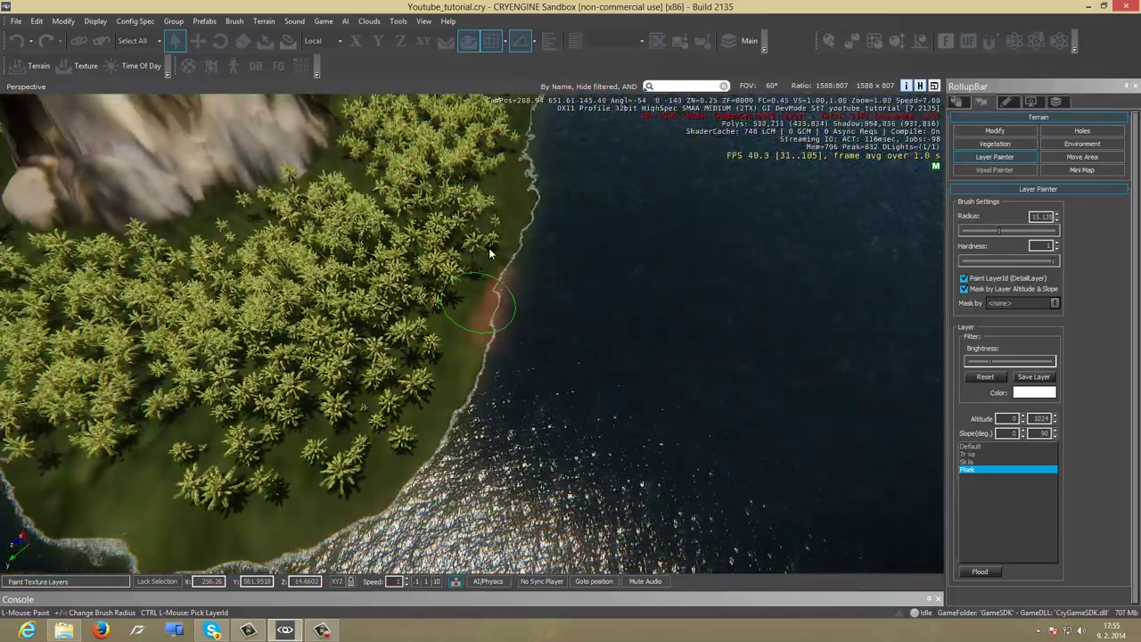
key("w")
key("s")
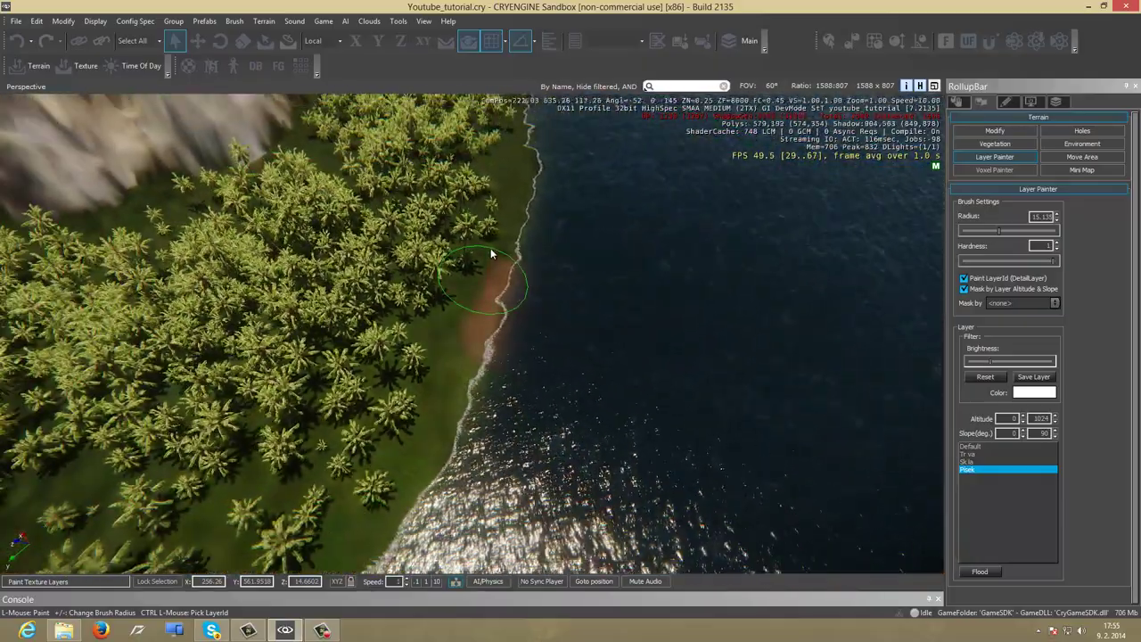
Pick the Tráva texture layer and repaint grass over the inland edge of the sand, narrowing it to a strip
right_click_drag(490, 248, 490, 249)
key("w")
scroll(490, 248, "up", 4)
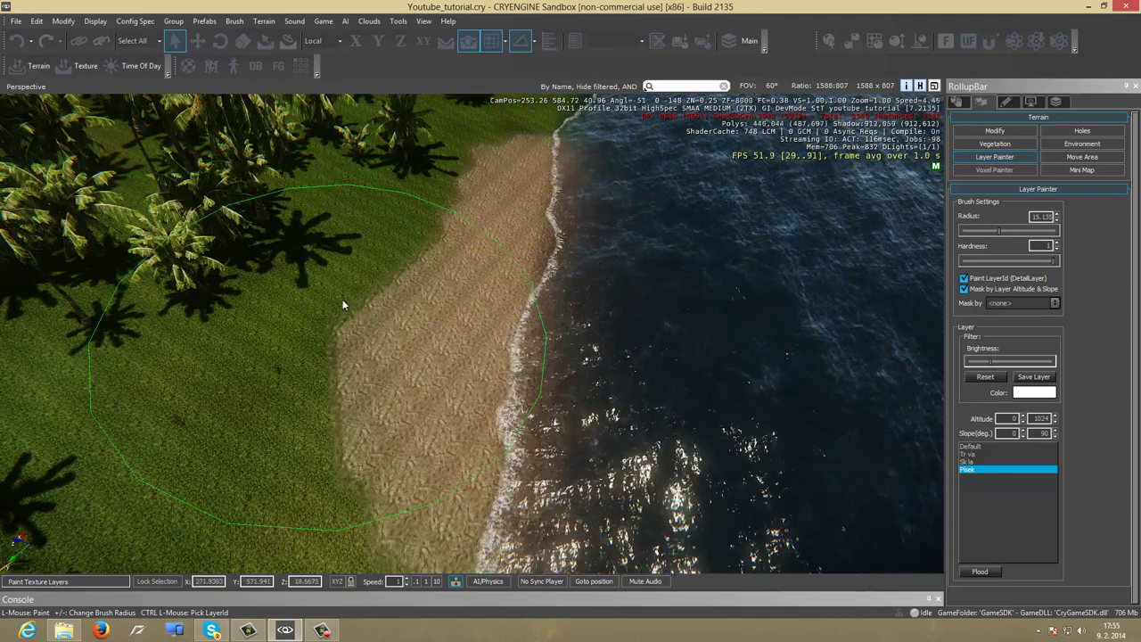
left_click(266, 275, "ctrl")
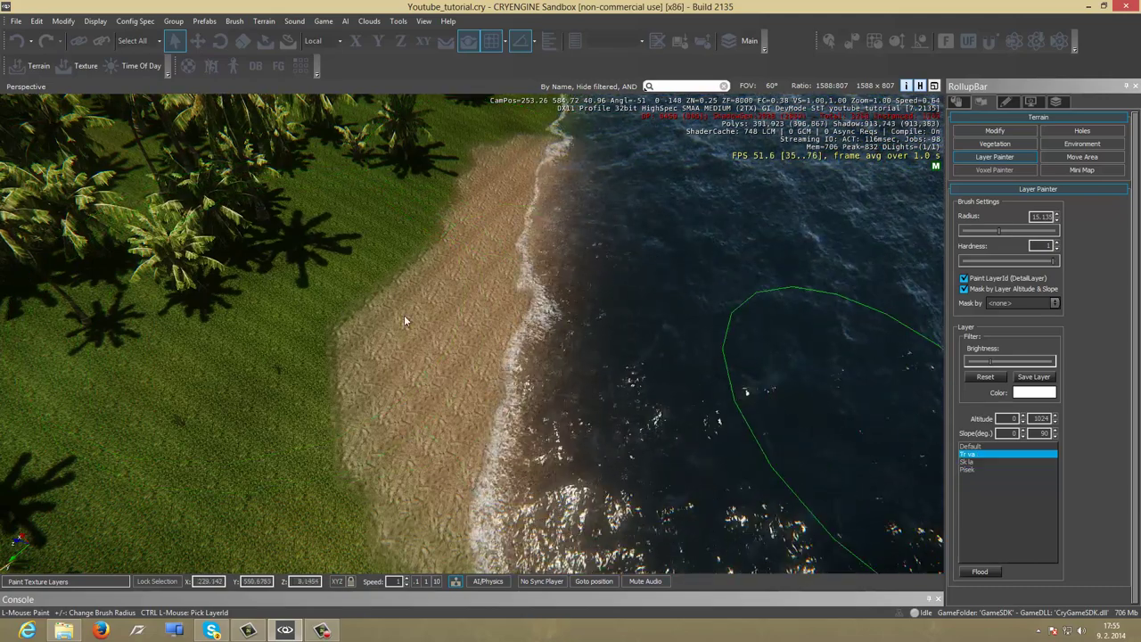
left_click_drag(272, 327, 203, 283)
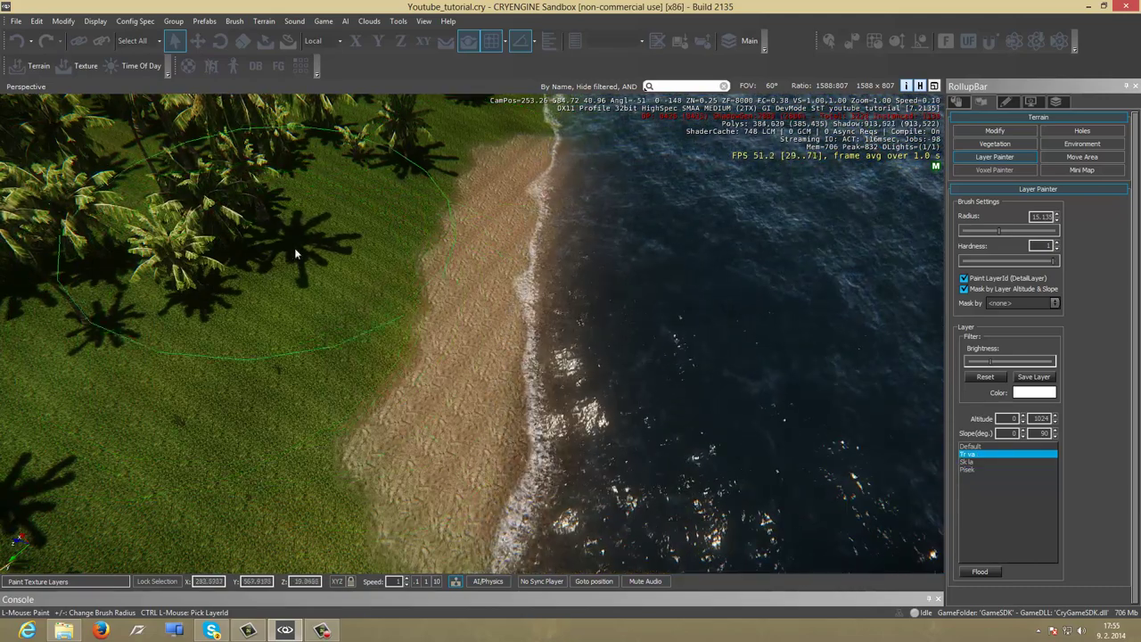
right_click_drag(422, 356, 421, 357)
scroll(422, 357, "down", 3)
mouse_move(344, 382)
left_mouse_down()
mouse_move(415, 390)
mouse_move(437, 379)
left_mouse_up()
Extend the sand strip along the shoreline toward the island's tip with the Písek layer
left_click(967, 469)
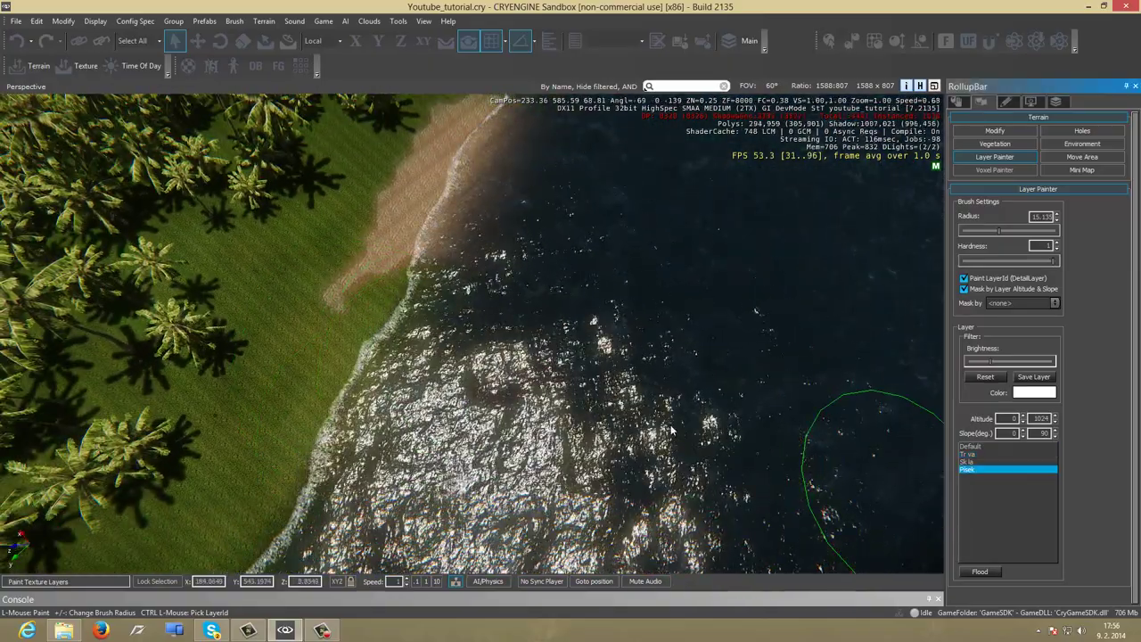
mouse_move(445, 327)
left_mouse_down()
mouse_move(459, 312)
mouse_move(392, 384)
mouse_move(348, 473)
mouse_move(340, 519)
left_mouse_up()
scroll(341, 519, "down", 2)
right_click_drag(340, 519, 340, 519)
scroll(341, 519, "down", 5)
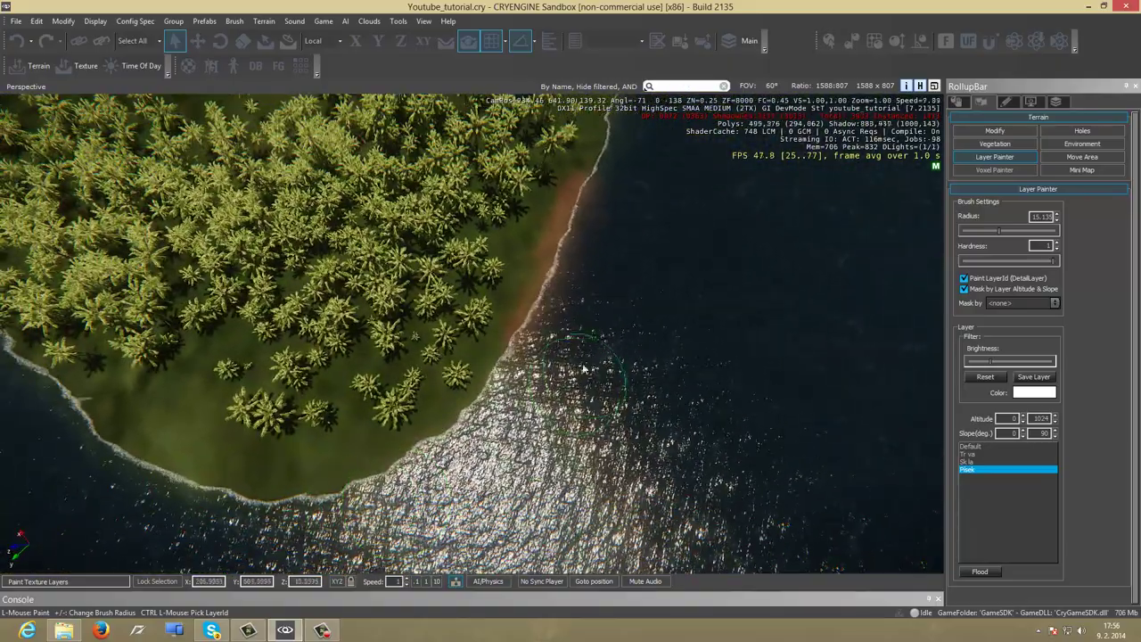
left_click_drag(545, 363, 334, 502)
Repaint the inland edge of the beach below the palms with the Tráva texture layer
mouse_move(331, 494)
right_mouse_down()
mouse_move(298, 498)
mouse_move(312, 479)
right_mouse_up()
key("w")
key("s")
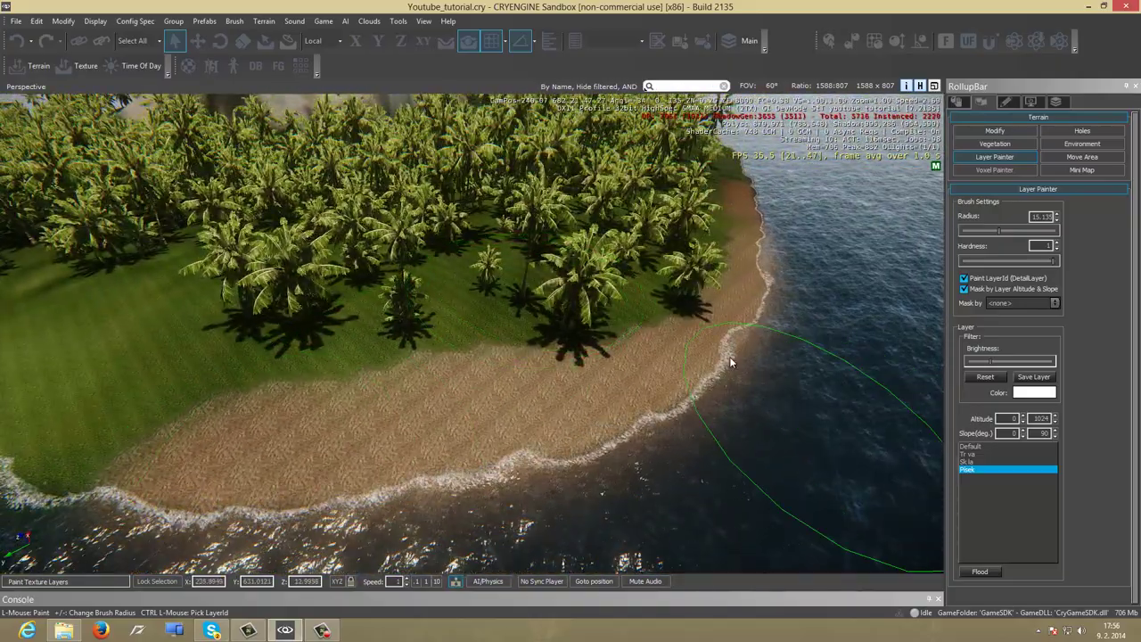
left_click(483, 303, "ctrl")
left_click_drag(471, 303, 285, 312)
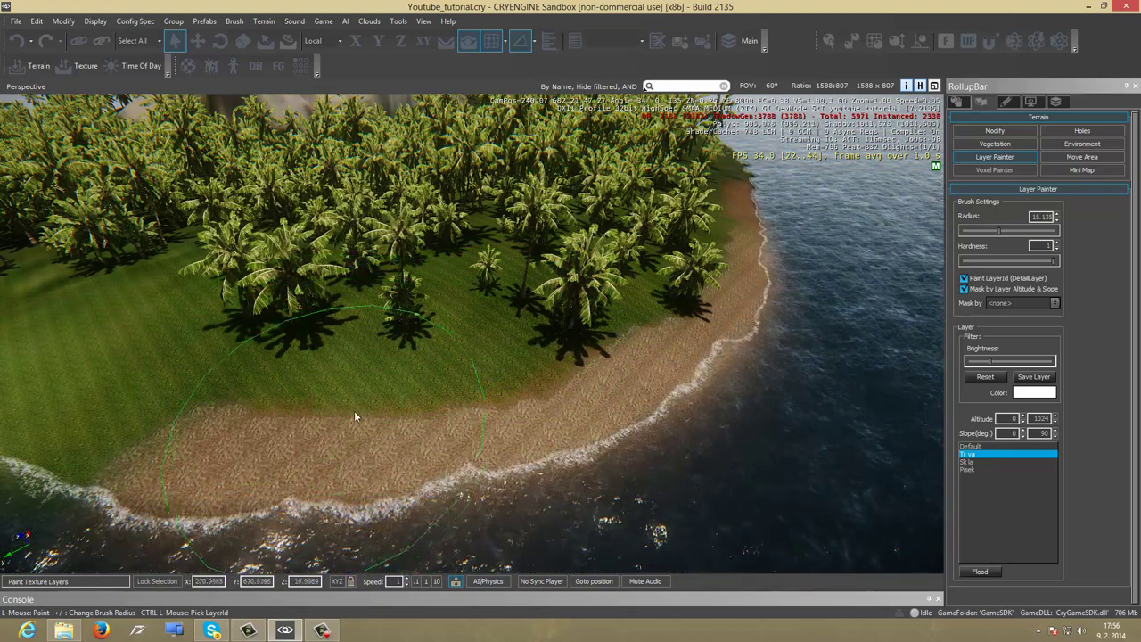
Paint the Písek layer from the beach inland around the palms at the island's tip
right_click_drag(354, 412, 353, 411)
key("w")
scroll(353, 417, "down", 2)
left_click(967, 468)
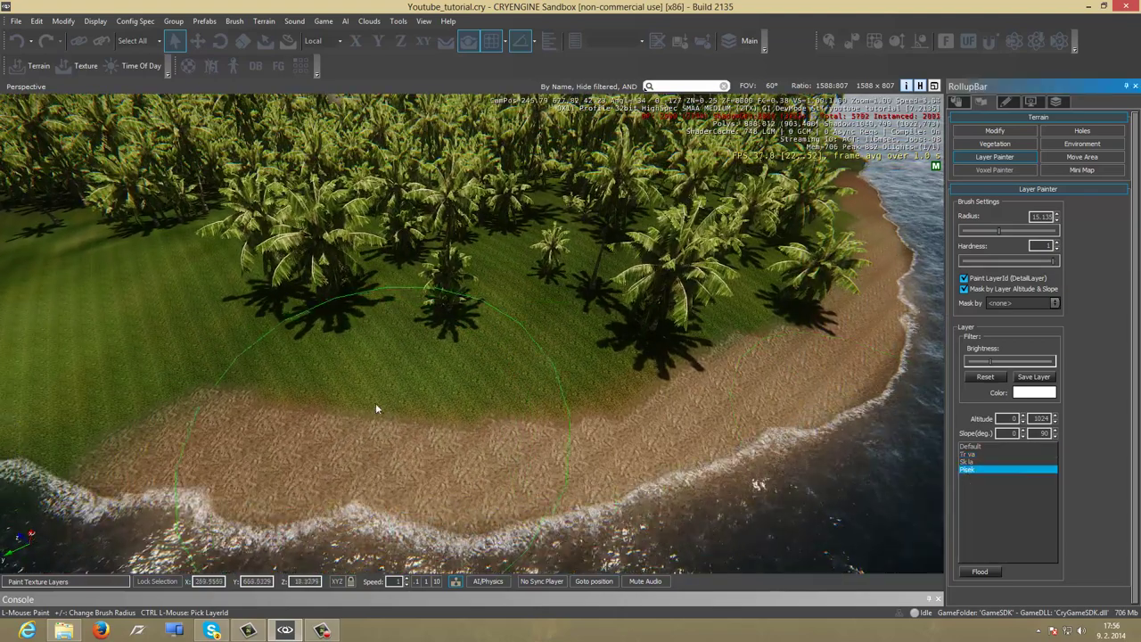
left_click_drag(375, 403, 479, 271)
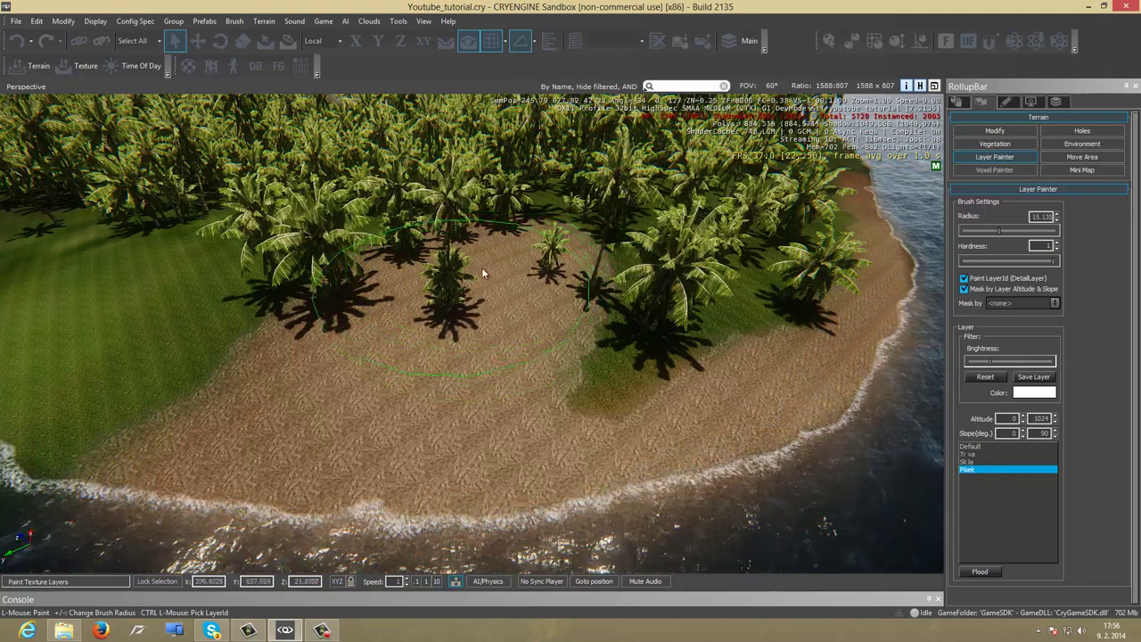
Widen the sand area across the open grass beside the palms, filling the leftover grassy patches with the Písek layer
right_click_drag(481, 300, 512, 307)
key("a")
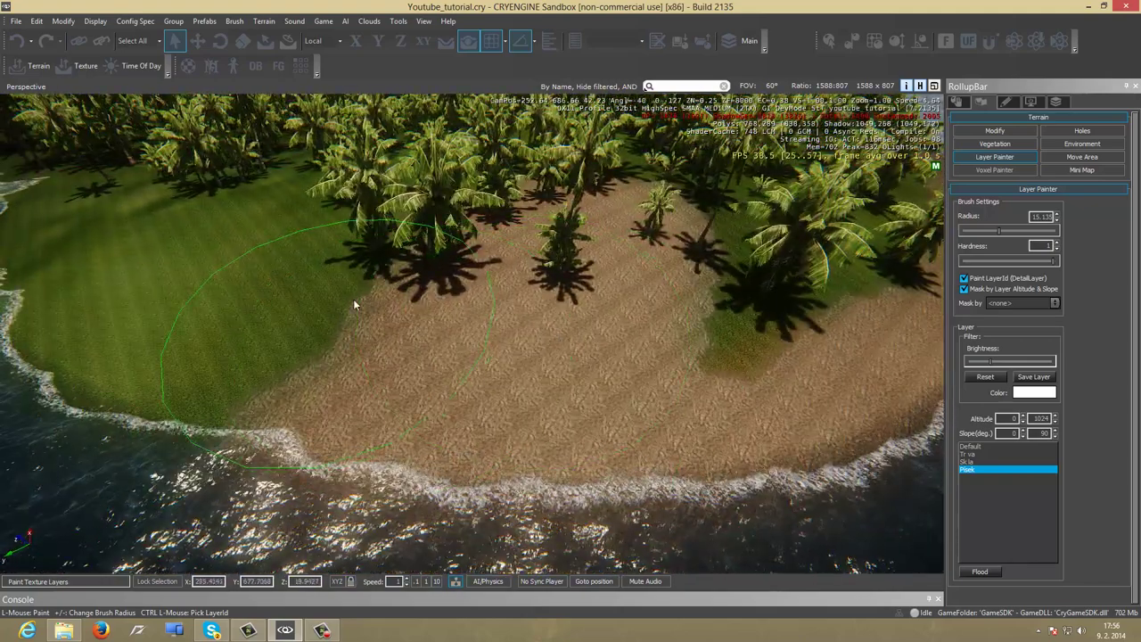
left_click_drag(241, 303, 329, 352)
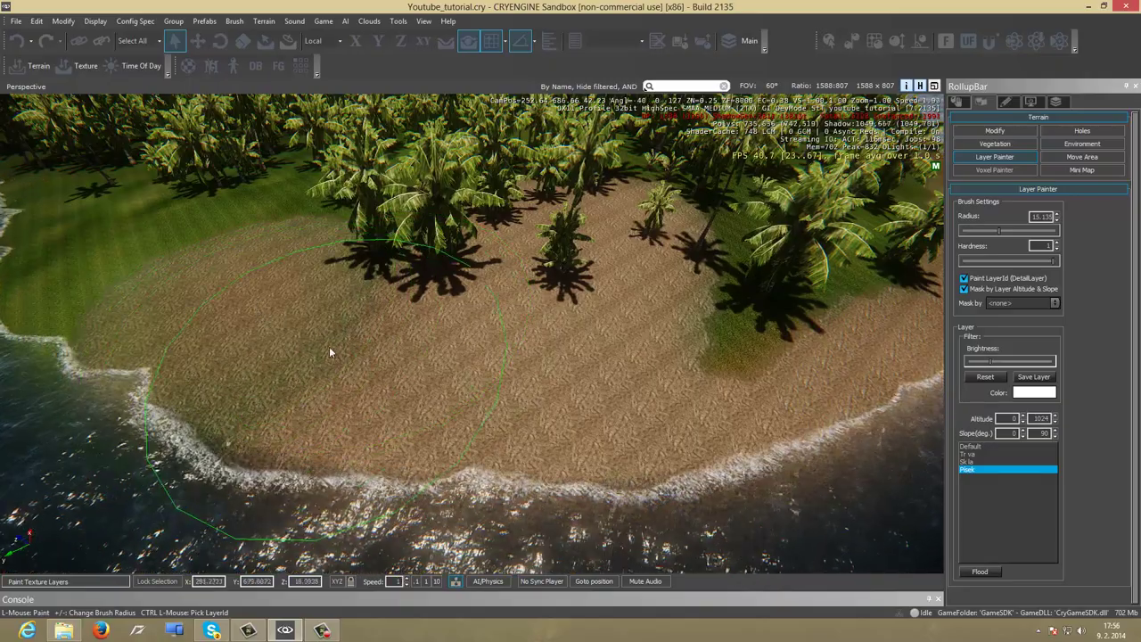
left_click_drag(287, 306, 371, 321)
right_click_drag(371, 320, 376, 321)
key("a")
key("s")
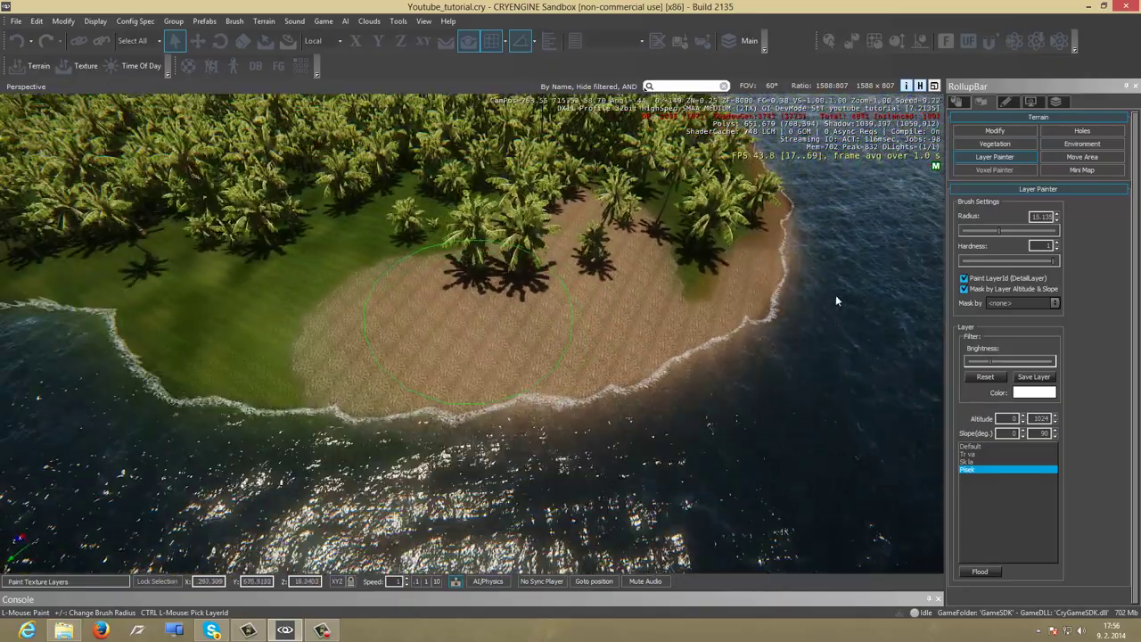
Repaint the inland part of the wide sand area at the island's tip with the Tráva texture layer
left_click(961, 452)
mouse_move(613, 208)
left_mouse_down()
mouse_move(577, 233)
mouse_move(392, 277)
mouse_move(568, 262)
left_mouse_up()
key("a")
key("s")
right_click_drag(579, 259, 874, 423)
Paint the Písek layer along the grassy shoreline, continuing the beach away from the island's tip
left_click(968, 469)
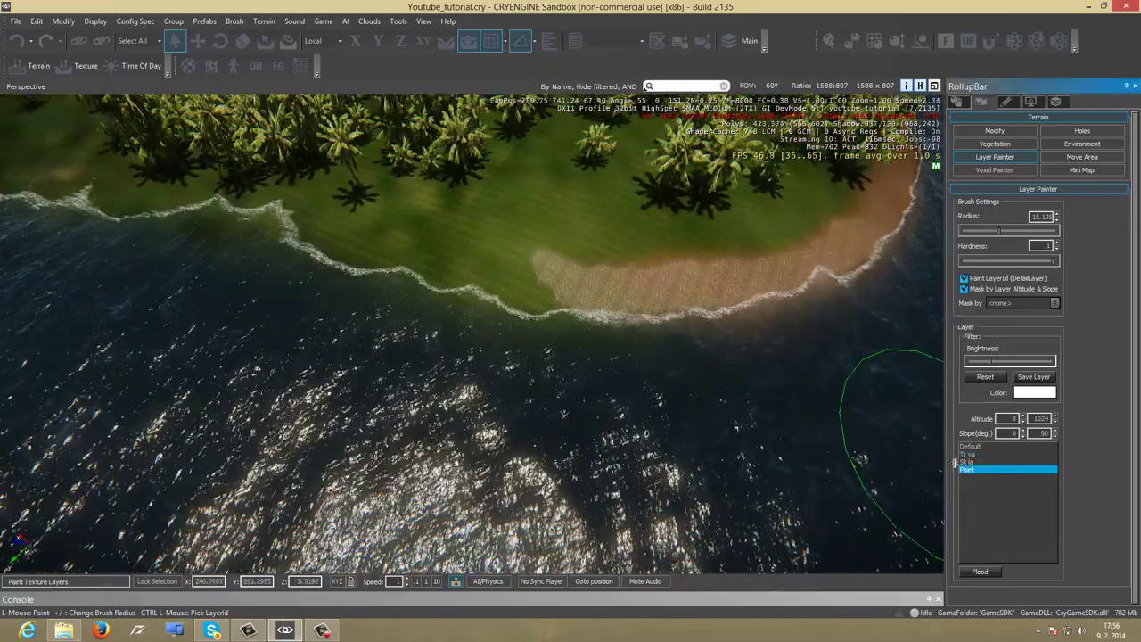
mouse_move(571, 312)
left_mouse_down()
mouse_move(461, 334)
mouse_move(171, 250)
left_mouse_up()
key("a")
key("s")
right_click_drag(171, 246, 491, 287)
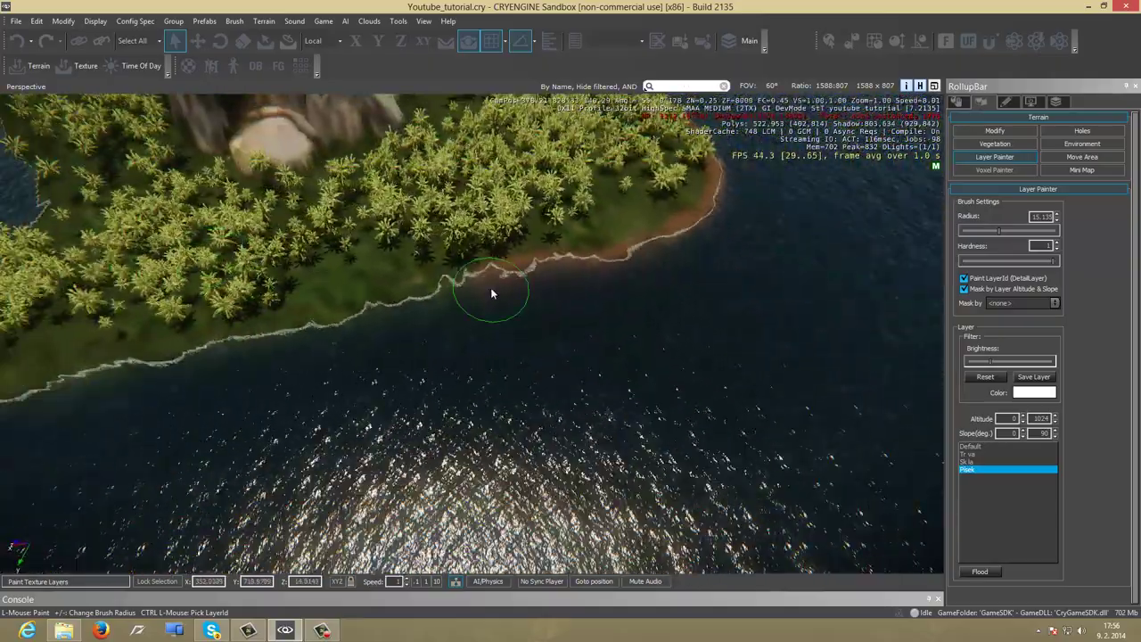
left_click_drag(490, 287, 169, 377)
Extend the Písek sand strip along the shore to the curved spit and around its tip
key("a")
mouse_move(168, 382)
right_mouse_down()
mouse_move(160, 387)
mouse_move(590, 366)
right_mouse_up()
mouse_move(461, 391)
left_mouse_down()
mouse_move(325, 418)
mouse_move(150, 428)
mouse_move(35, 407)
left_mouse_up()
key("a")
key("w")
right_click_drag(33, 414, 428, 469)
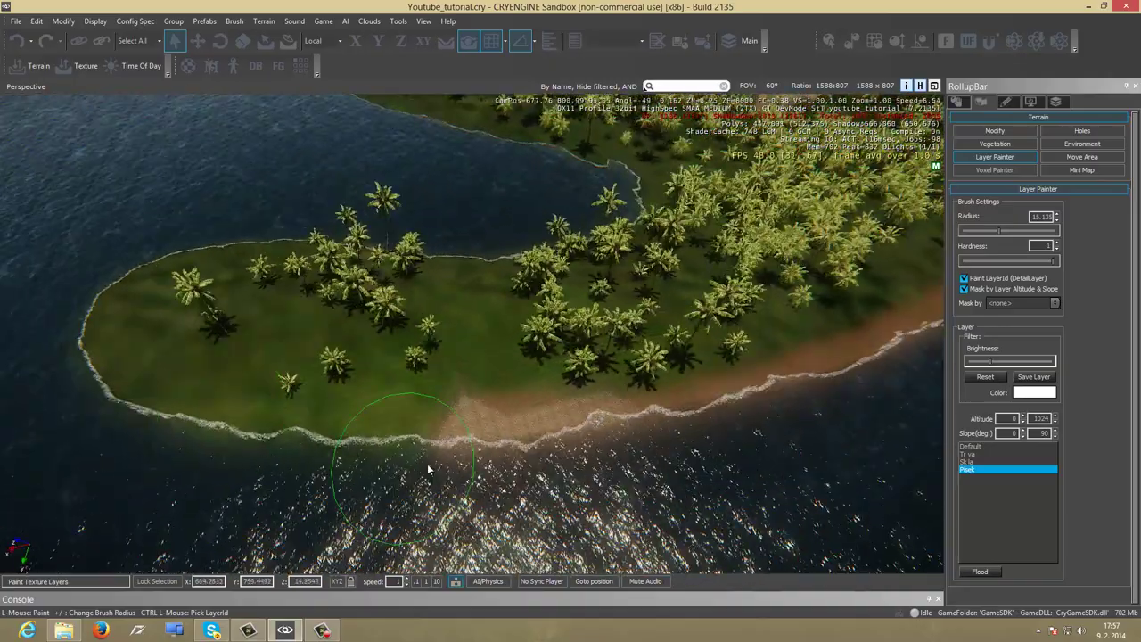
mouse_move(428, 469)
left_mouse_down()
mouse_move(414, 482)
mouse_move(247, 479)
mouse_move(103, 429)
mouse_move(48, 337)
mouse_move(104, 281)
mouse_move(183, 254)
mouse_move(295, 239)
mouse_move(482, 250)
left_mouse_up()
Paint the Písek layer around the inner shore of the bay and along the neighbouring headland
key("w")
mouse_move(481, 250)
right_mouse_down()
mouse_move(466, 262)
mouse_move(532, 334)
right_mouse_up()
mouse_move(532, 329)
left_mouse_down()
mouse_move(596, 372)
mouse_move(437, 290)
mouse_move(343, 378)
left_mouse_up()
key("a")
mouse_move(343, 378)
right_mouse_down()
mouse_move(382, 420)
mouse_move(413, 403)
mouse_move(357, 437)
right_mouse_up()
key("s")
key("s")
key("a")
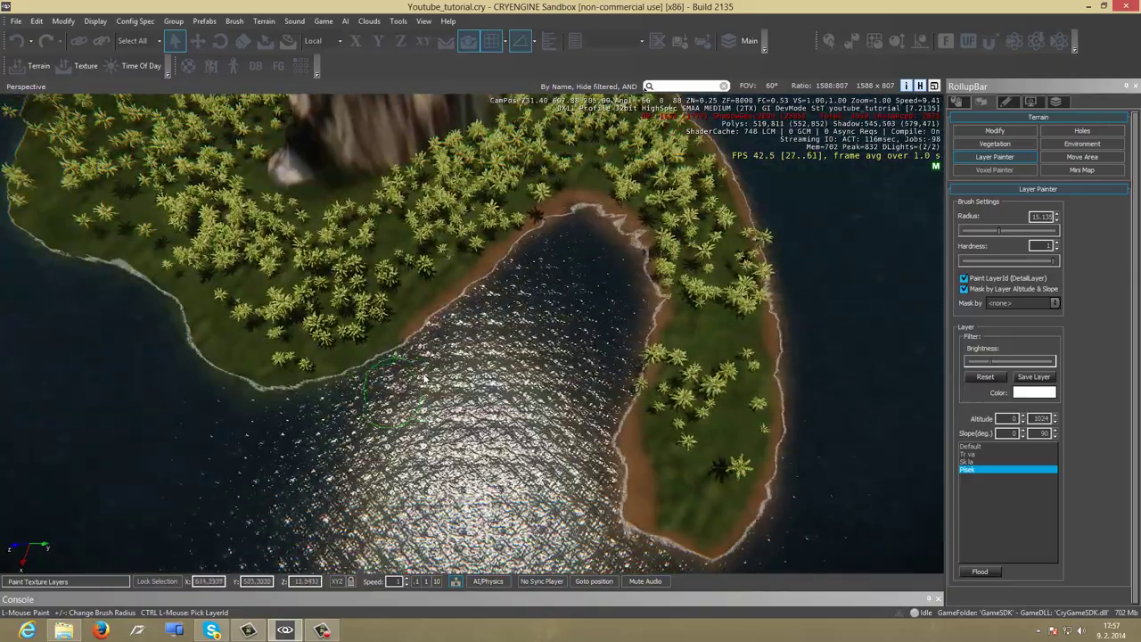
mouse_move(392, 370)
left_mouse_down()
mouse_move(262, 400)
mouse_move(110, 270)
left_mouse_up()
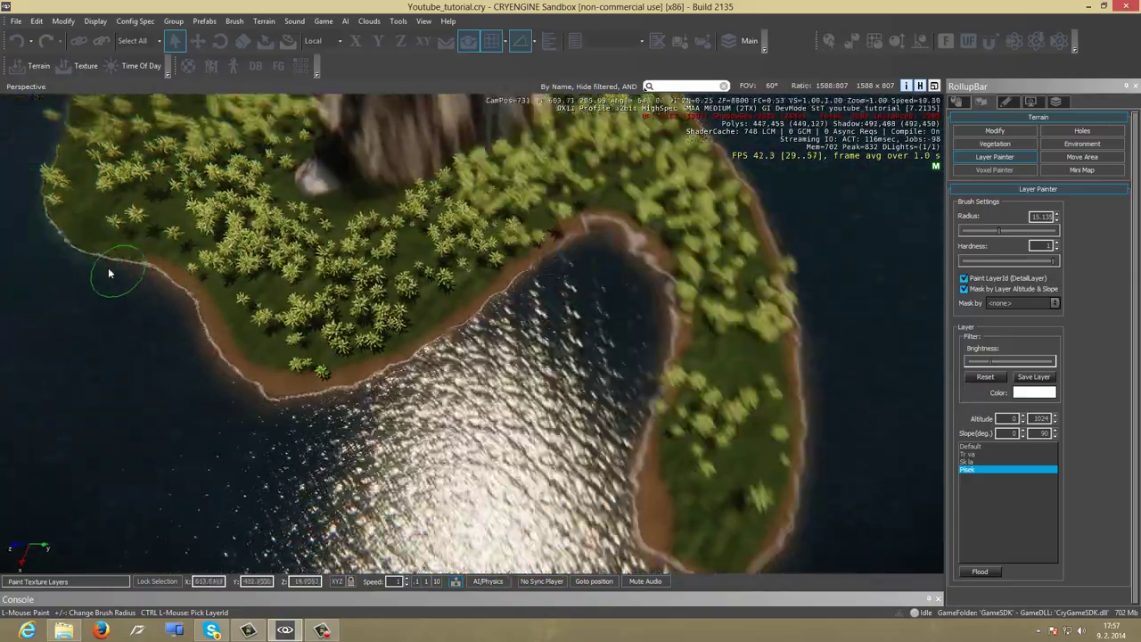
Continue the Písek beach along the rounded coastline beyond the headland, below the palms
key("w")
key("a")
right_click_drag(109, 270, 114, 275)
mouse_move(529, 406)
left_mouse_down()
mouse_move(319, 351)
mouse_move(241, 251)
left_mouse_up()
key("a")
right_click_drag(238, 191, 239, 196)
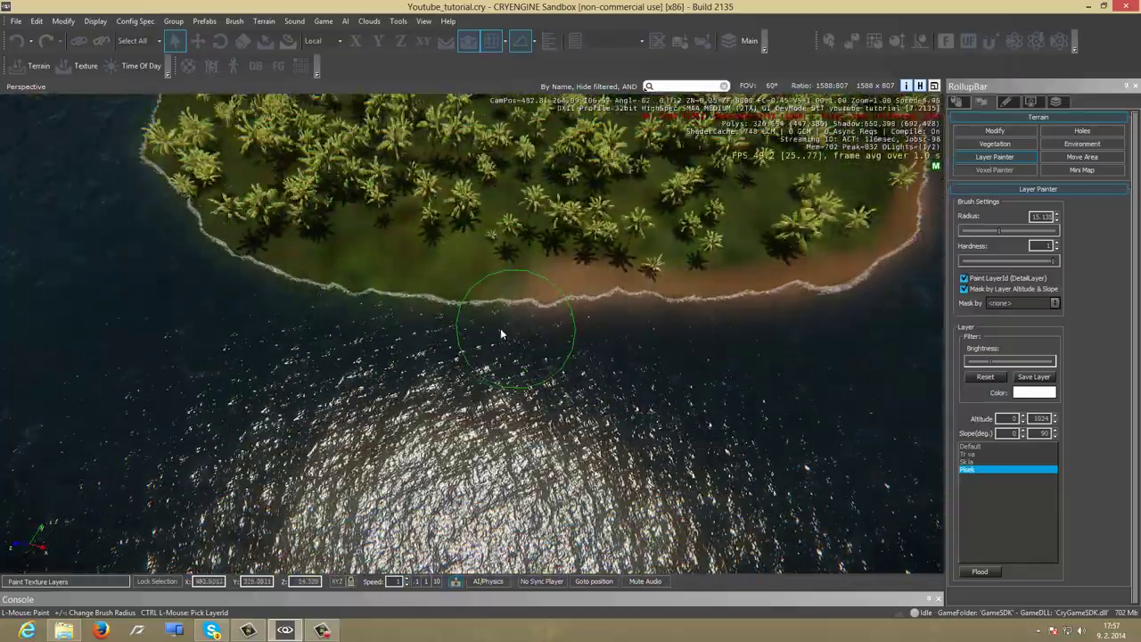
mouse_move(502, 333)
left_mouse_down()
mouse_move(255, 293)
mouse_move(170, 229)
left_mouse_up()
Paint the remaining grassy shoreline with the Písek layer to complete the beach around the island
key("w")
right_click_drag(171, 229, 172, 230)
key("a")
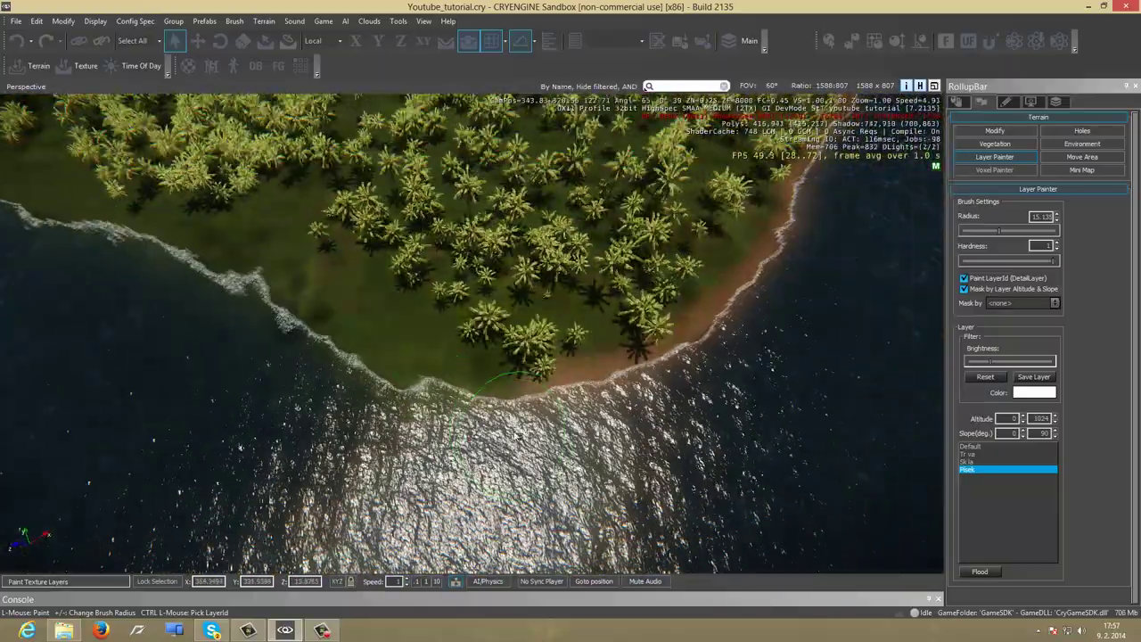
mouse_move(537, 397)
left_mouse_down()
mouse_move(273, 335)
mouse_move(241, 285)
left_mouse_up()
key("a")
right_click_drag(127, 230, 128, 229)
mouse_move(665, 392)
left_mouse_down()
mouse_move(559, 398)
mouse_move(233, 333)
left_mouse_up()
key("w")
right_click_drag(232, 333, 234, 335)
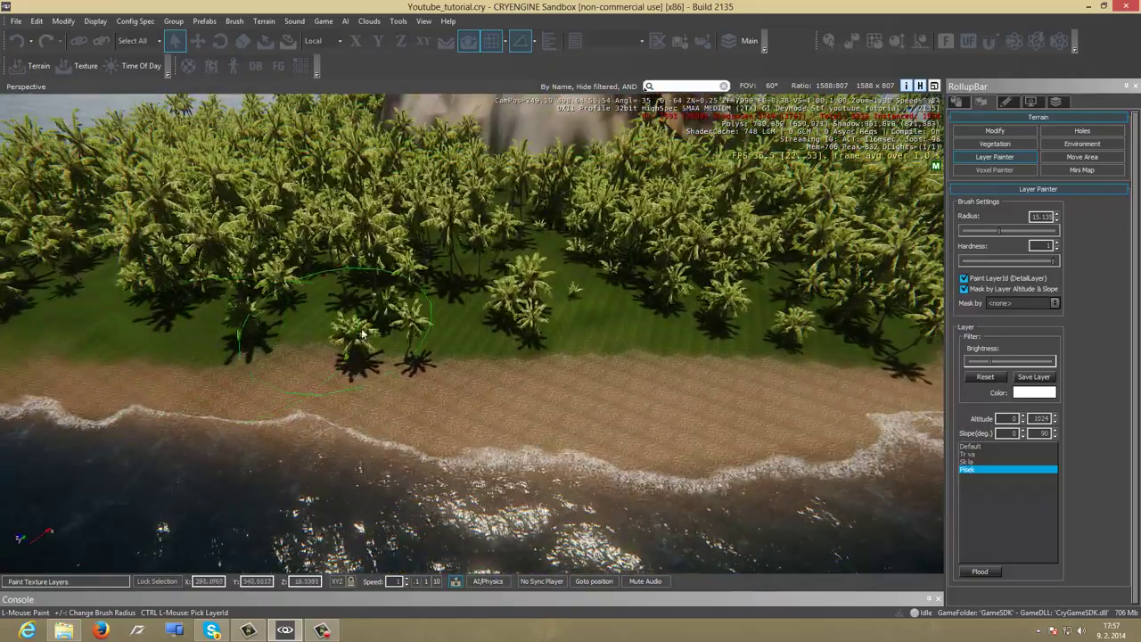
Repaint the inland edge of the beach around the outermost palms with the Tráva layer
left_click(968, 455)
key("s")
right_click_drag(252, 295, 227, 277)
key("a")
scroll(227, 282, "down", 5)
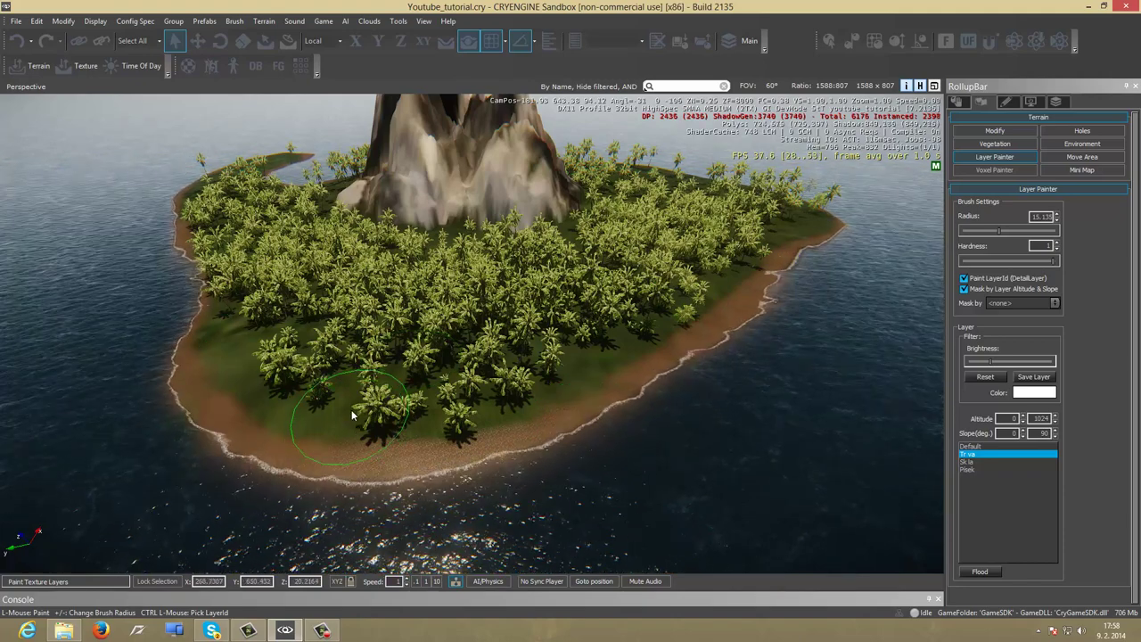
key("a")
right_click_drag(509, 422, 510, 423)
key("w")
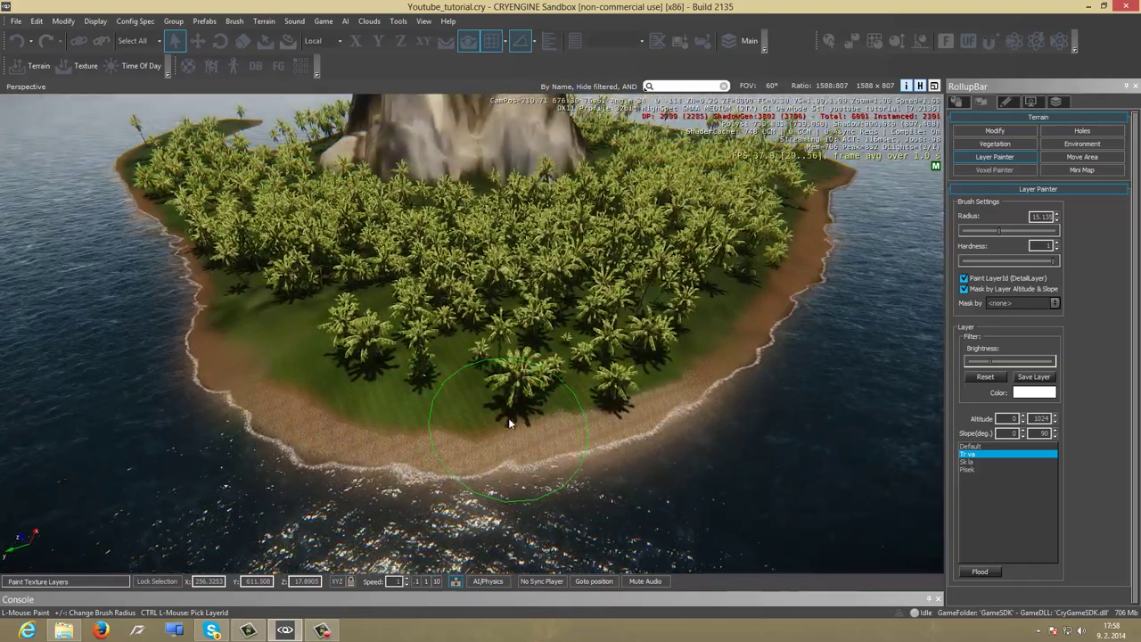
right_click_drag(535, 283, 536, 280)
scroll(534, 282, "down", 5)
key("w")
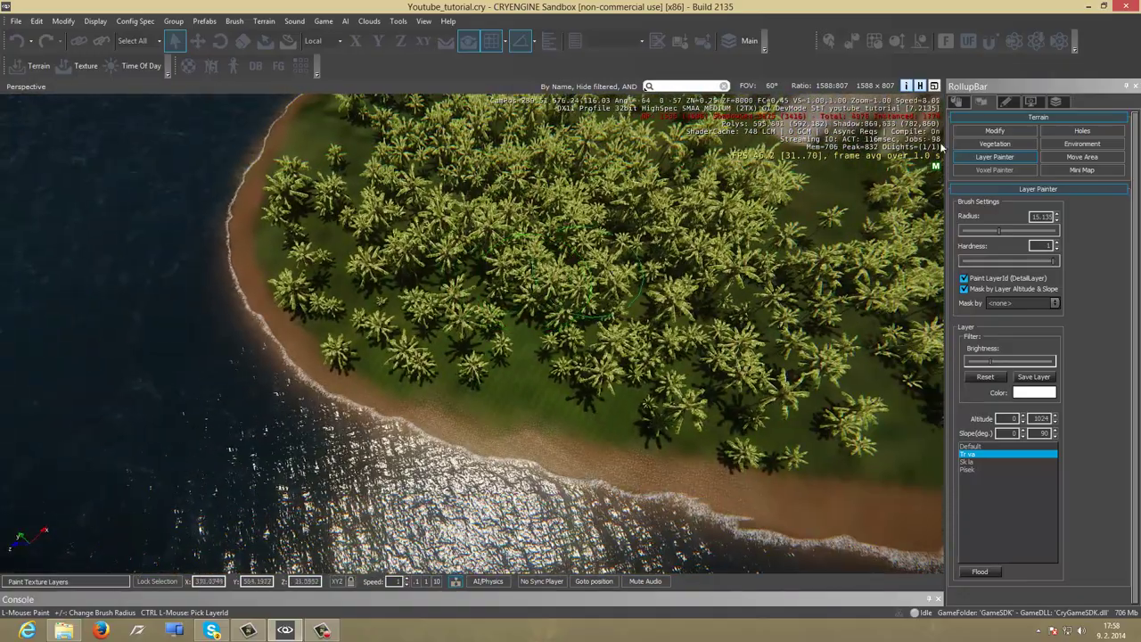
Start a new Road object from the Misc object category over the palm forest
left_click(955, 101)
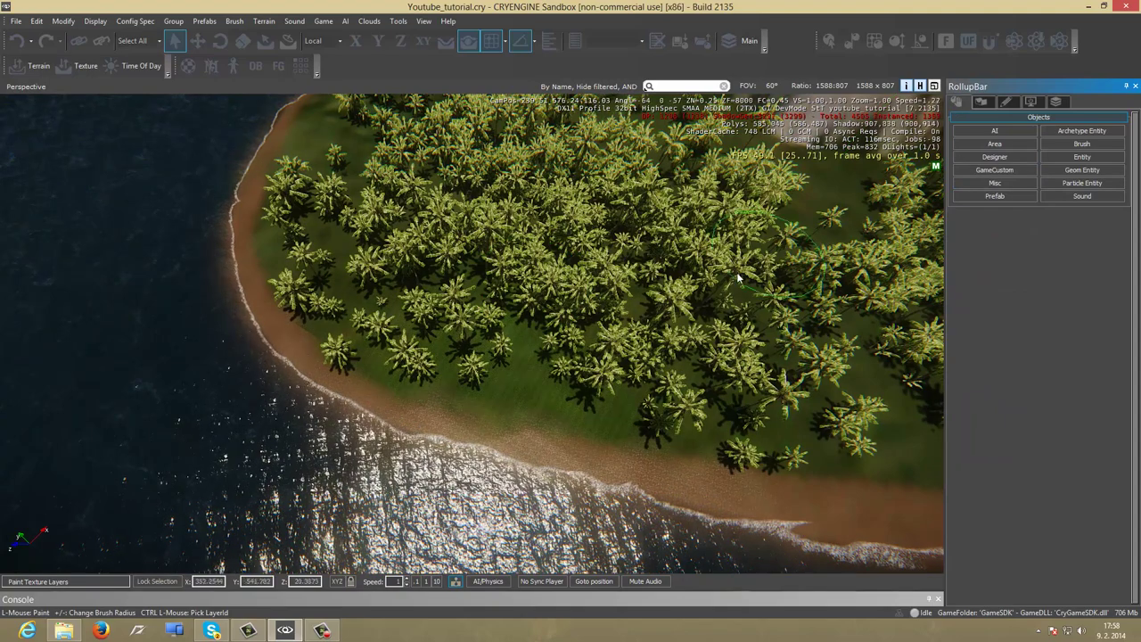
right_click_drag(586, 290, 586, 287)
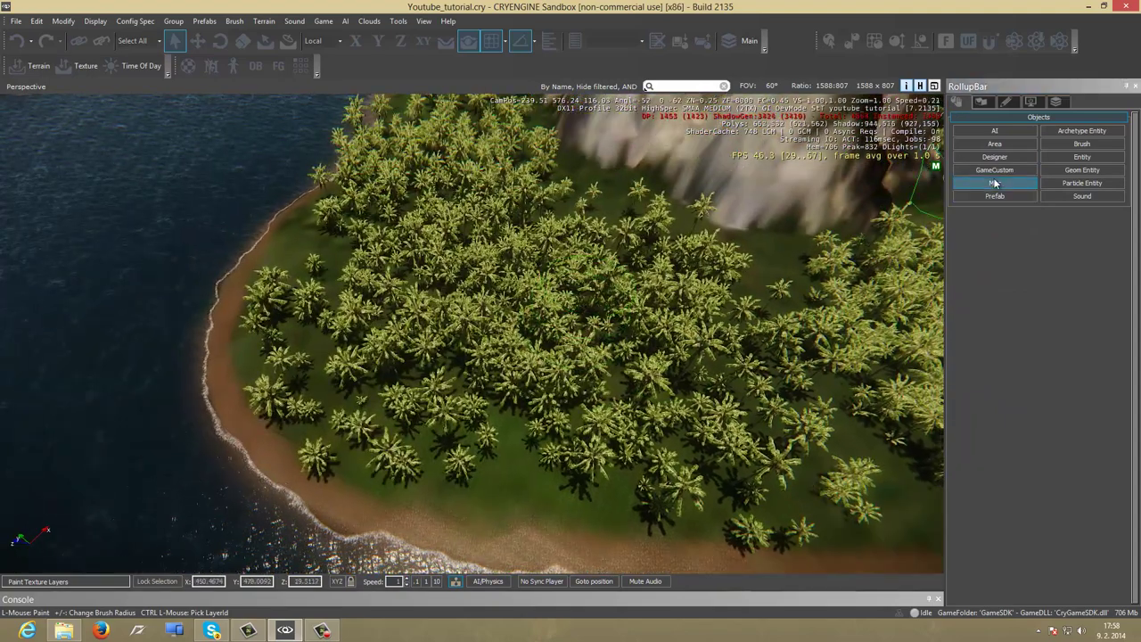
left_click(995, 183)
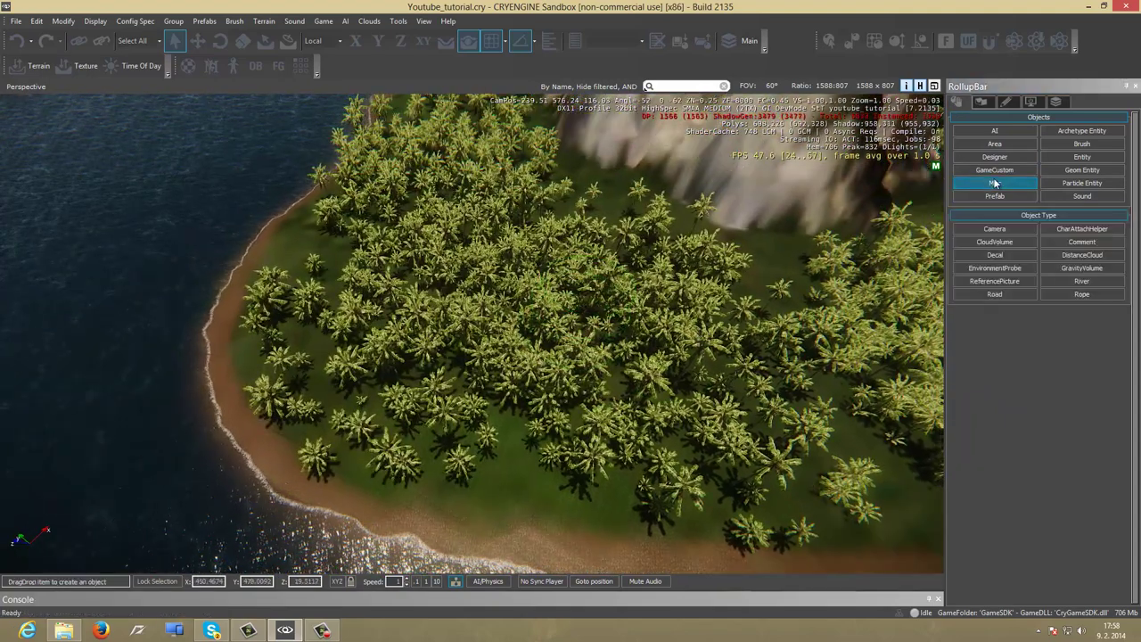
left_click(993, 183)
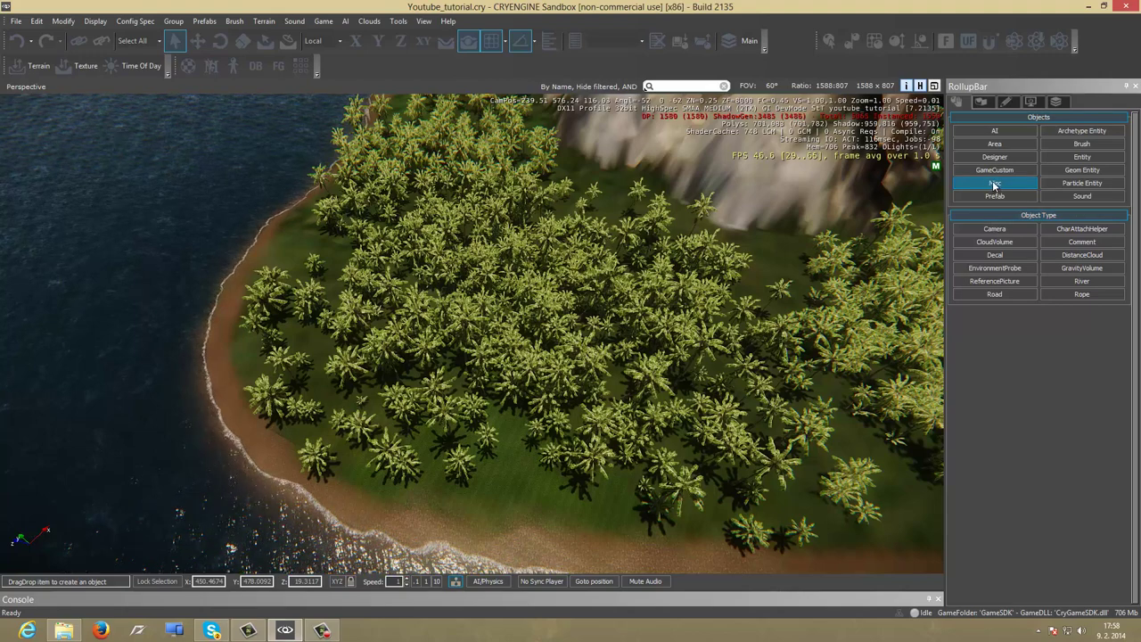
left_click(993, 294)
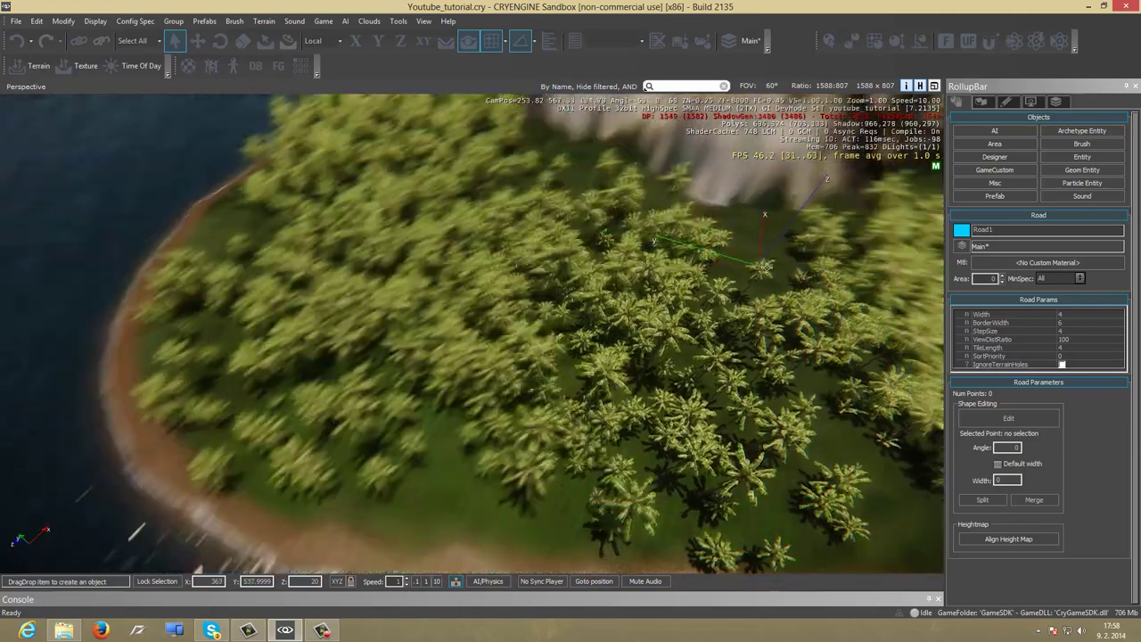
right_click_drag(766, 265, 781, 261)
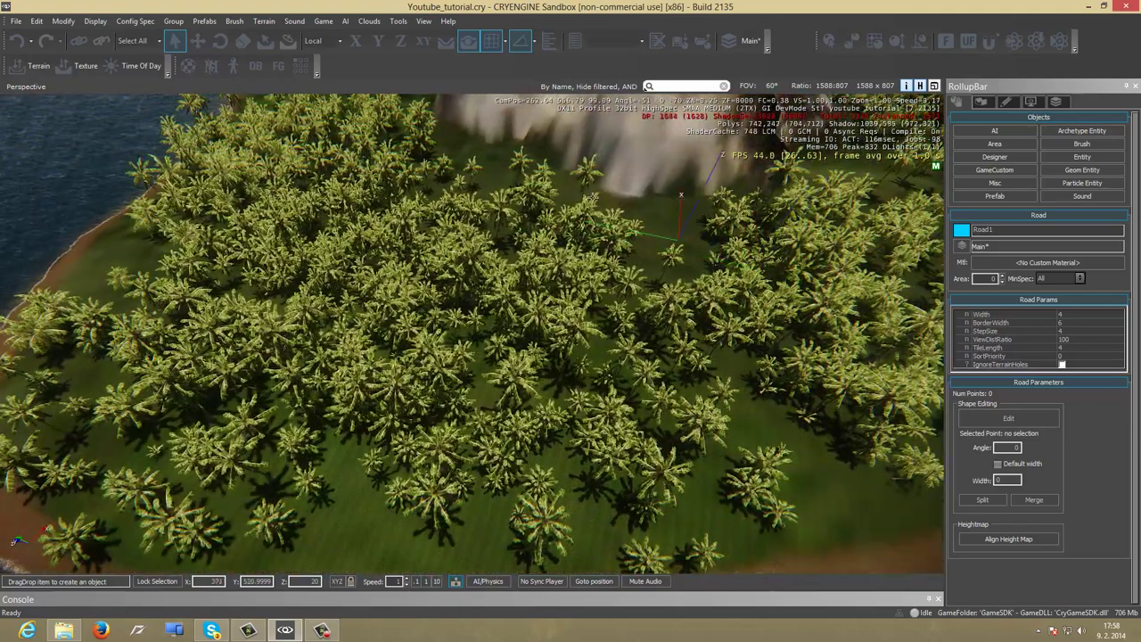
left_click(467, 46)
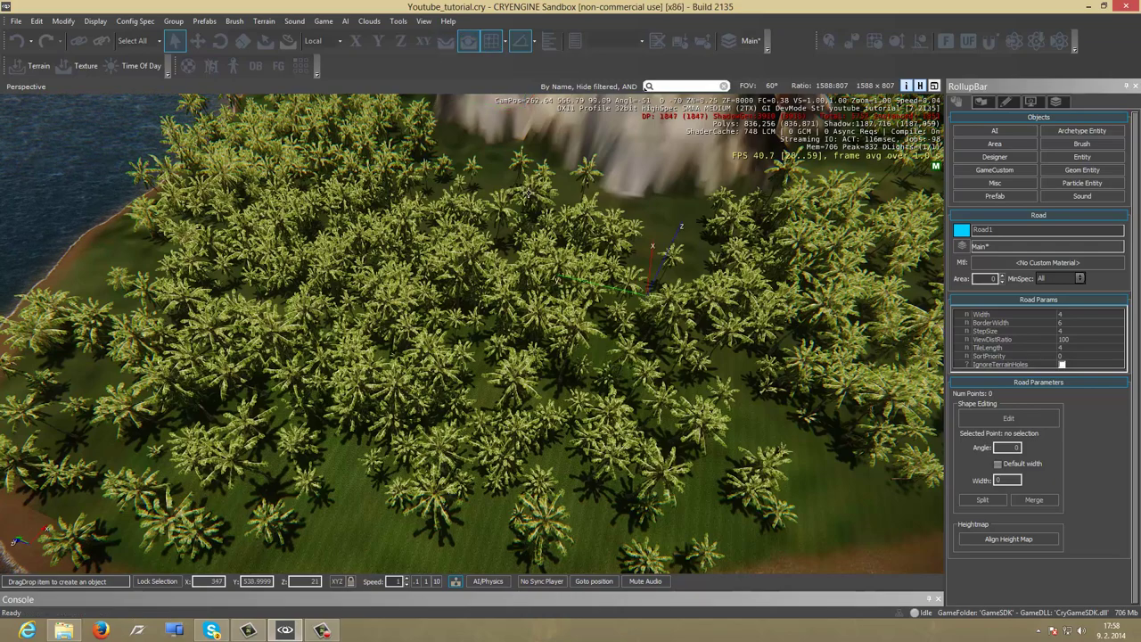
Place the road's starting points in the palm forest beside the mountain
key("d")
key("w")
right_click_drag(591, 321, 513, 274)
key("s")
key("s")
key("s")
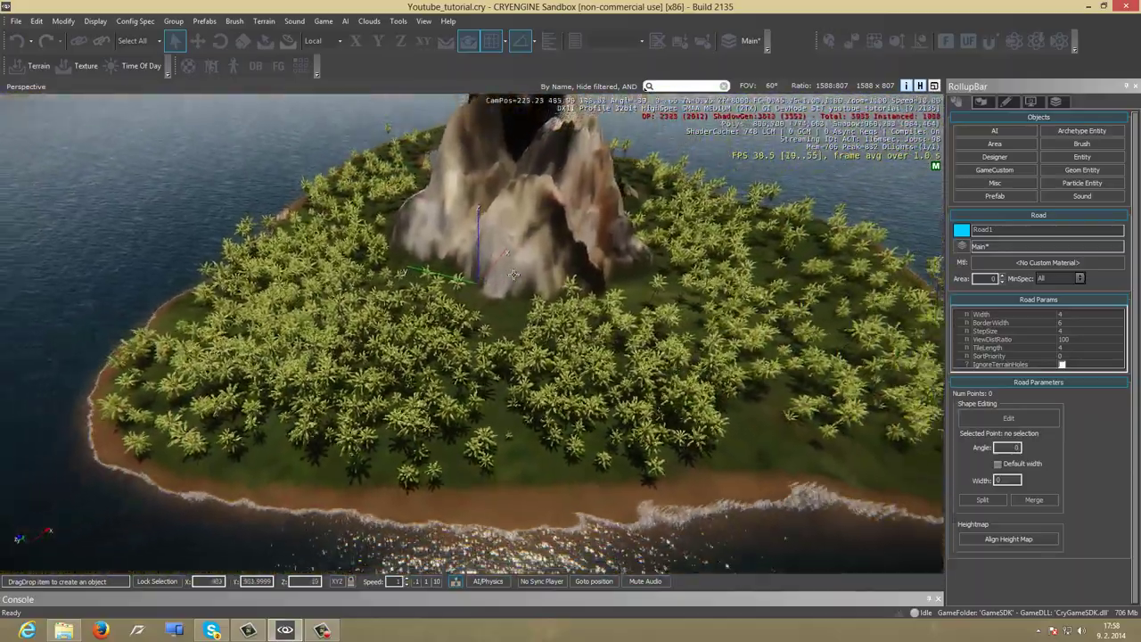
key("d")
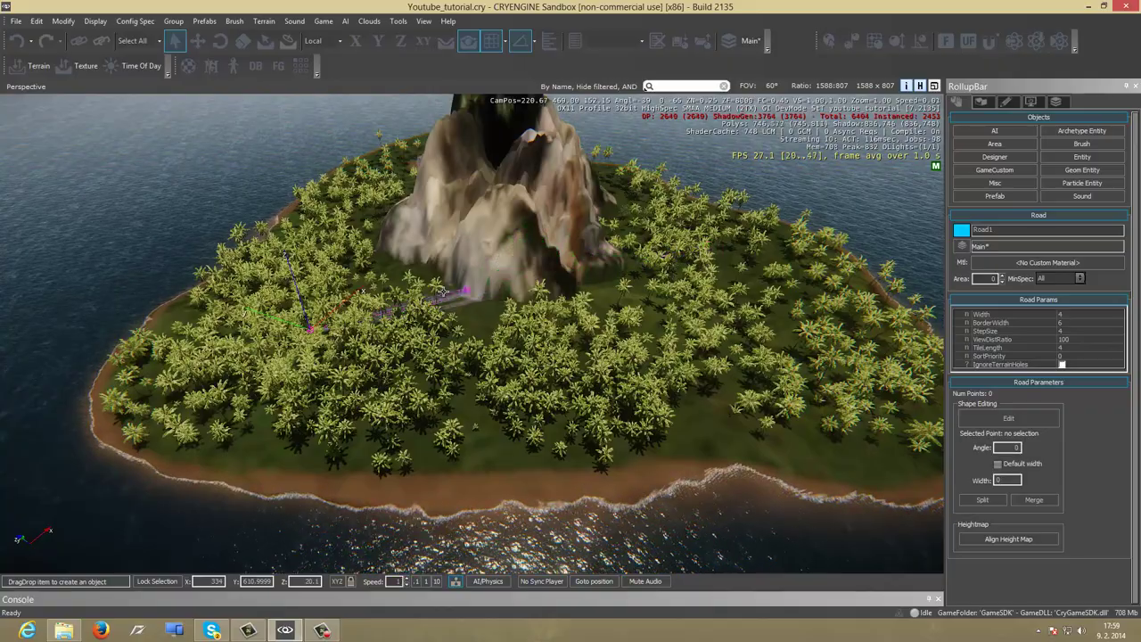
Extend the road with more points through the palms along the mountain's base
key("a")
mouse_move(443, 291)
right_mouse_down()
mouse_move(459, 303)
mouse_move(444, 291)
right_mouse_up()
key("w")
key("s")
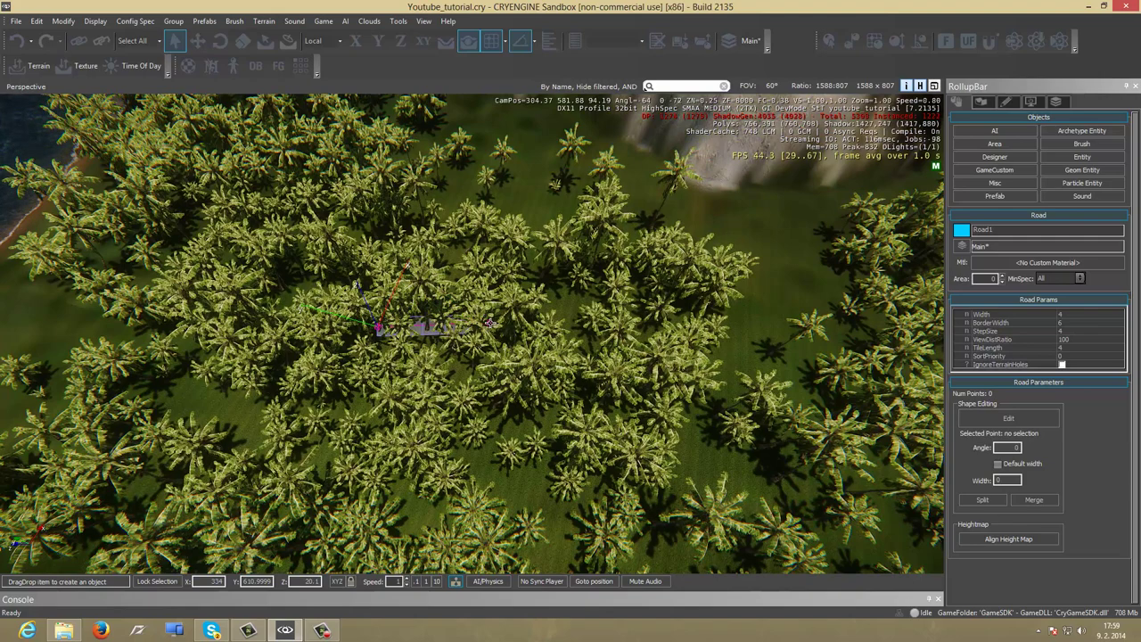
right_click_drag(490, 322, 492, 323)
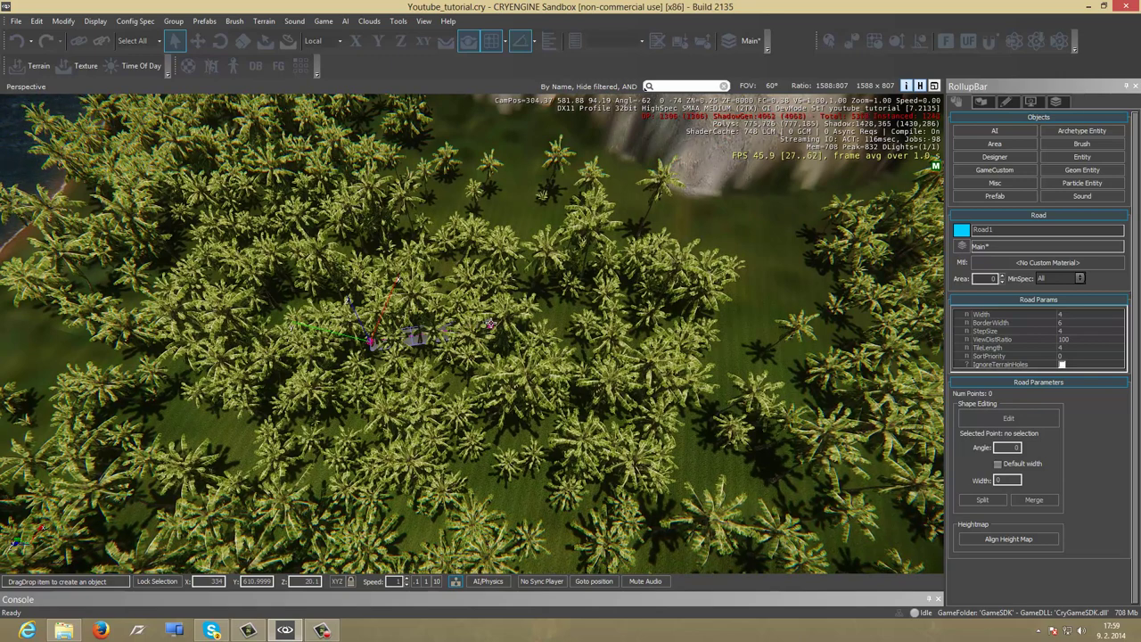
right_click_drag(490, 324, 562, 291)
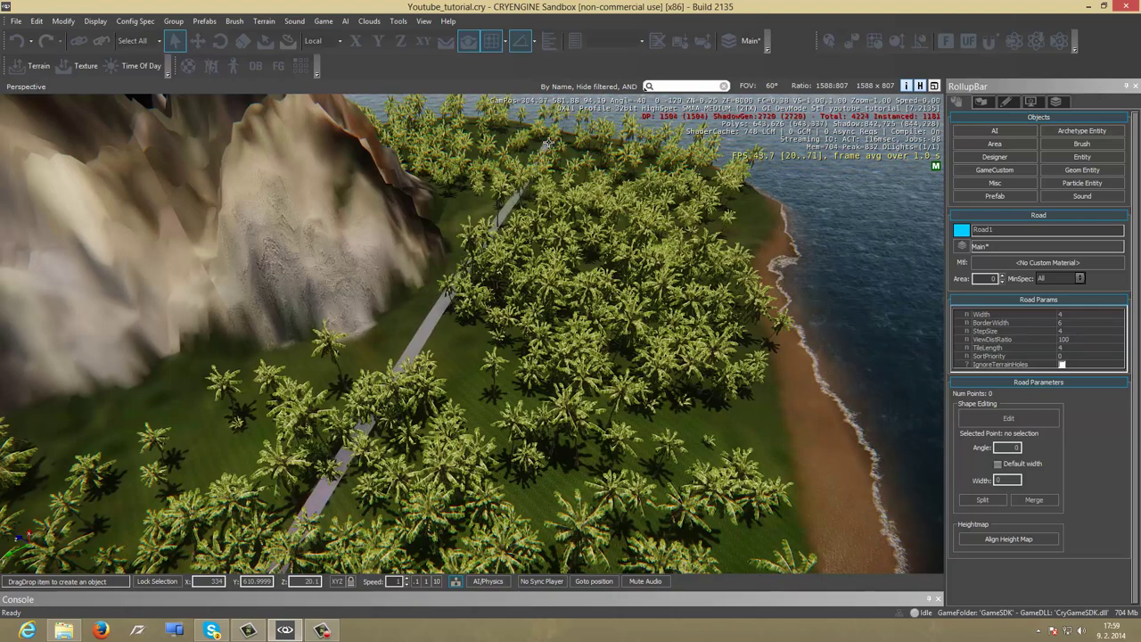
key("s")
right_click_drag(548, 143, 403, 303)
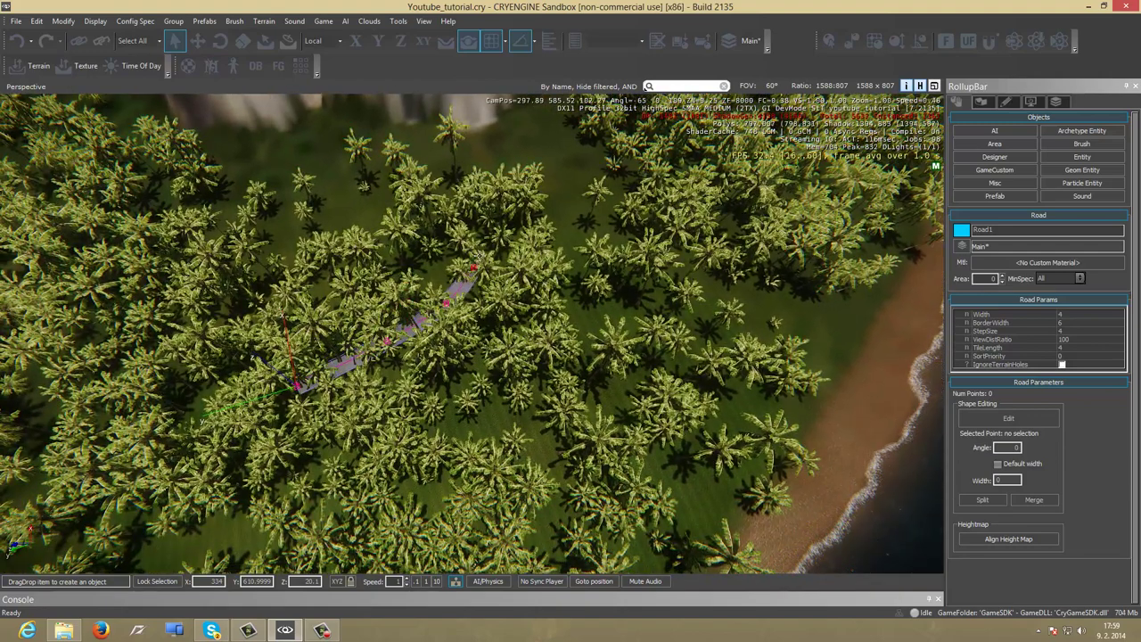
Add further road points across the clearing between the mountain and the beach
key("d")
right_click_drag(529, 207, 505, 213)
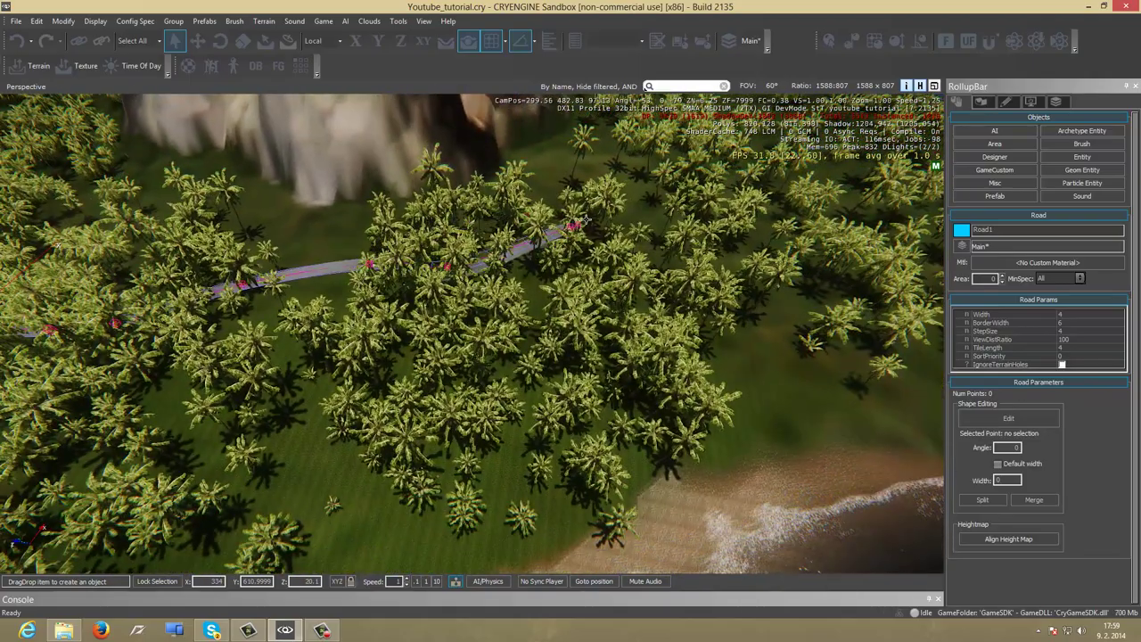
key("w")
right_click_drag(650, 188, 646, 188)
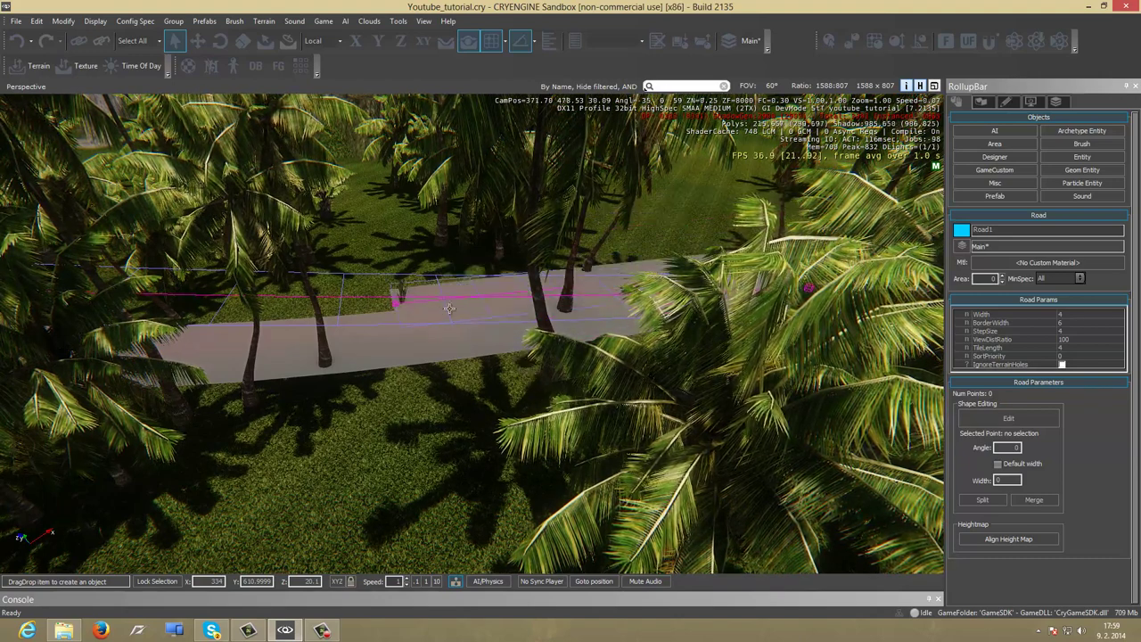
Check the road strip at ground level and try to bend its end back toward the mountain
key("s")
right_click_drag(444, 301, 411, 306)
key("w")
key("d")
key("w")
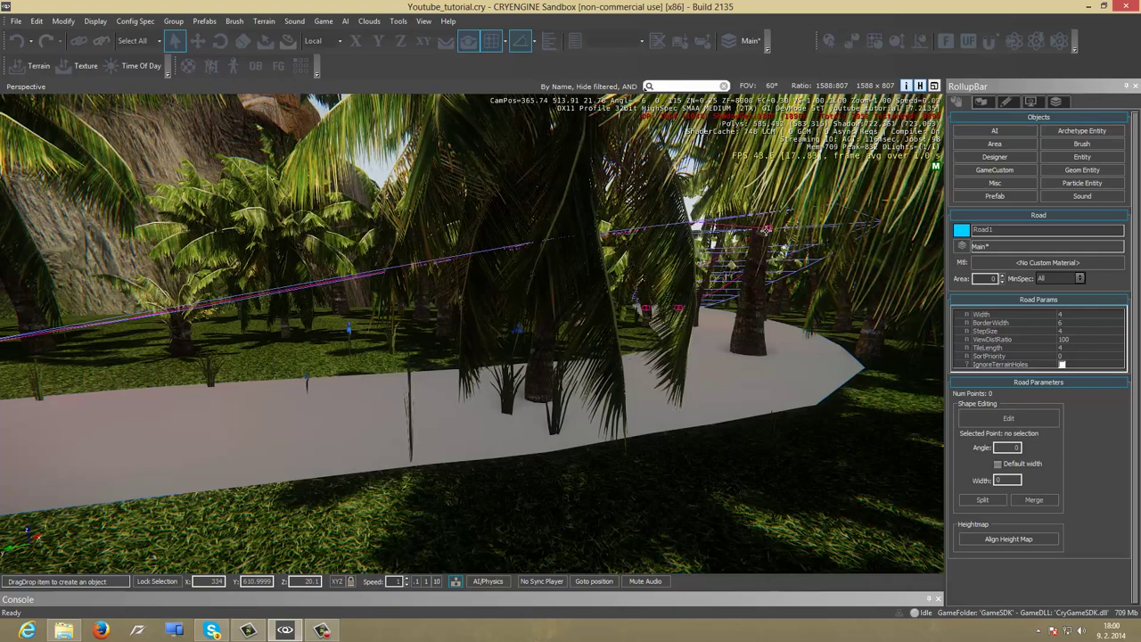
right_click_drag(476, 209, 319, 48)
key("s")
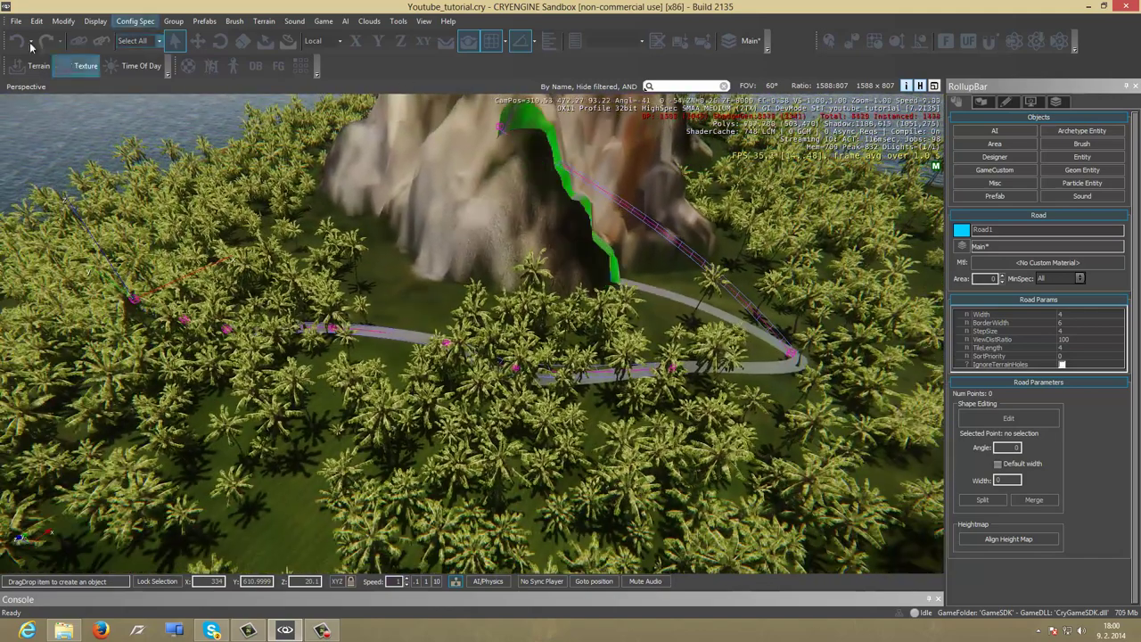
Undo the last road point on the mountain and delete the whole road
left_click(18, 45)
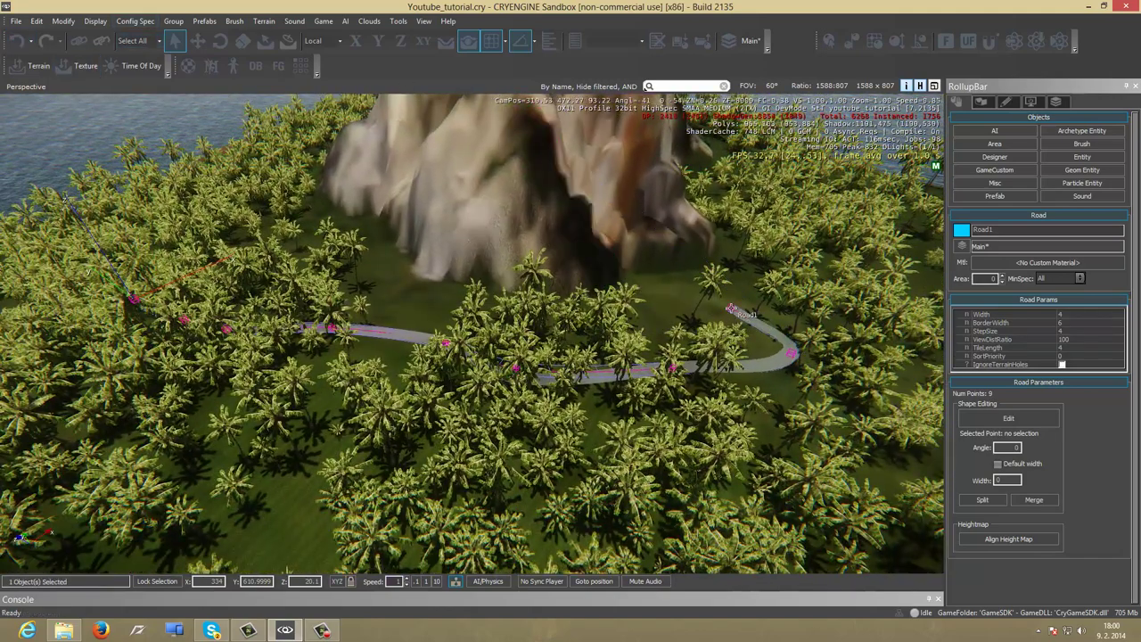
key("Delete")
key("Return")
Turn on Follow Terrain and draw a new Road object through the palms along the mountain's foot
key("a")
right_click_drag(407, 317, 394, 314)
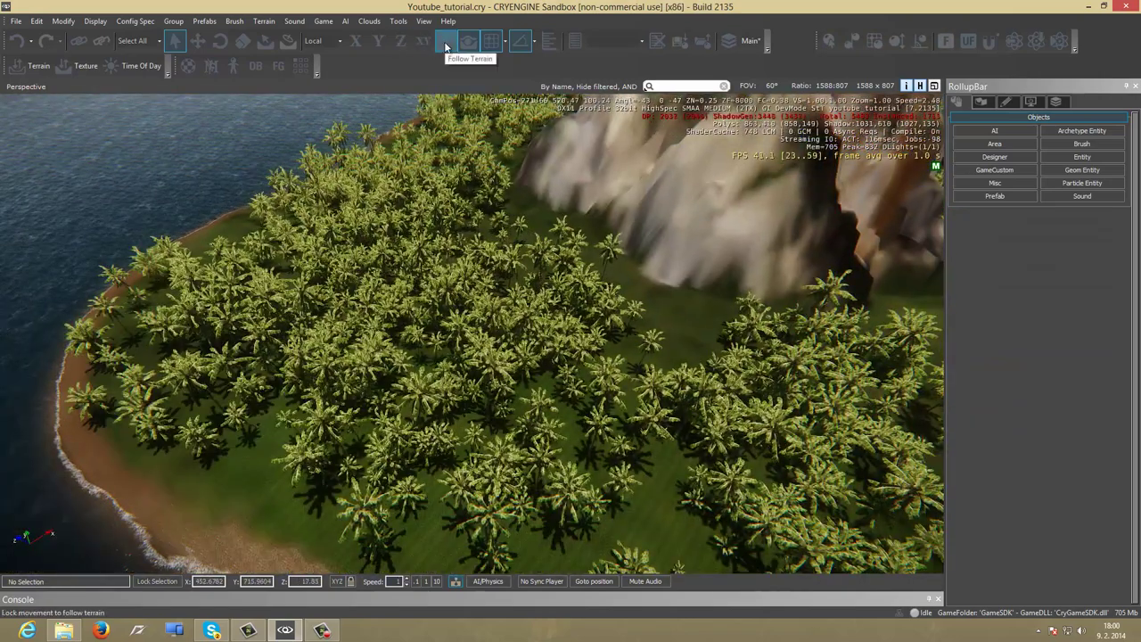
left_click(995, 183)
left_click(995, 288)
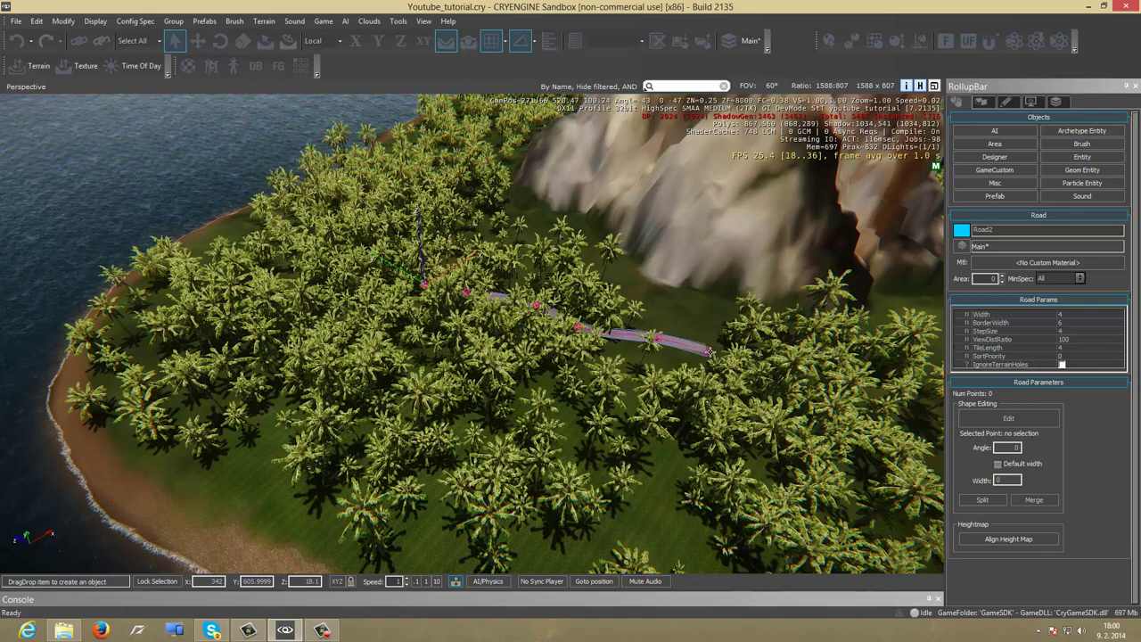
middle_click_drag(775, 357, 589, 377)
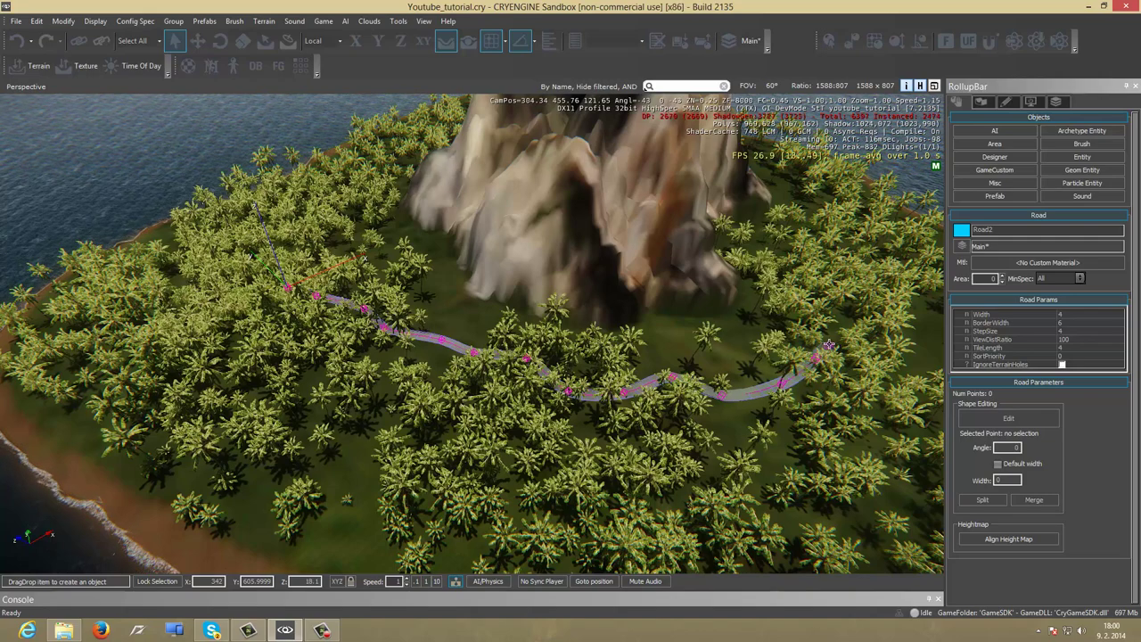
Extend the new road in winding curves through the palm forest past the mountain and finish it
key("s")
right_click_drag(829, 344, 809, 342)
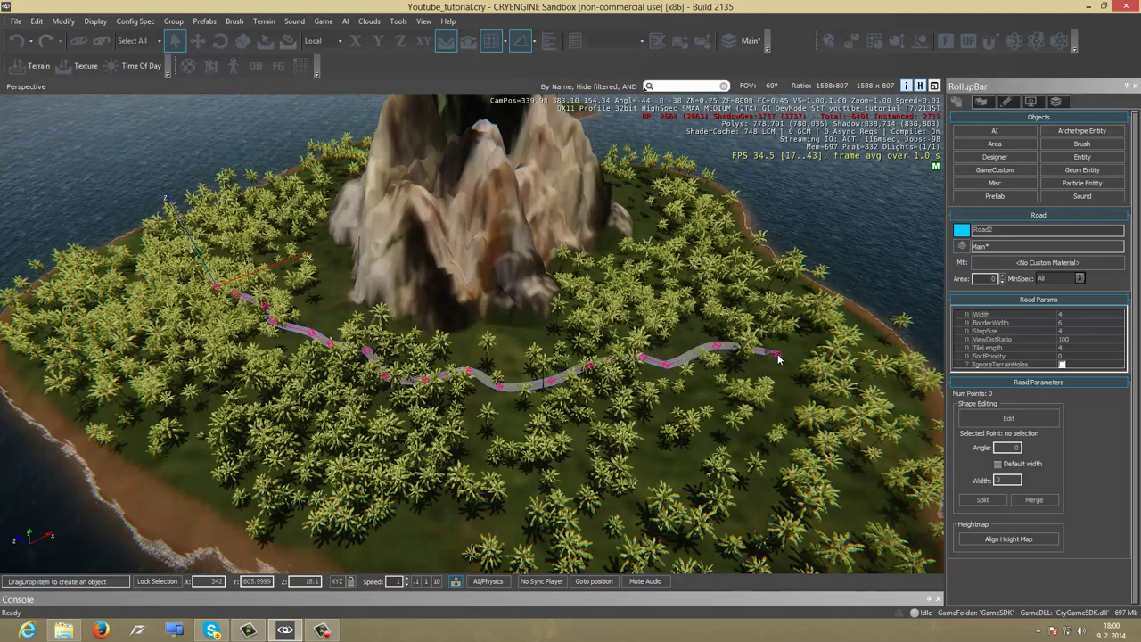
key("w")
mouse_move(657, 374)
right_mouse_down()
mouse_move(680, 377)
mouse_move(660, 377)
right_mouse_up()
key("s")
key("a")
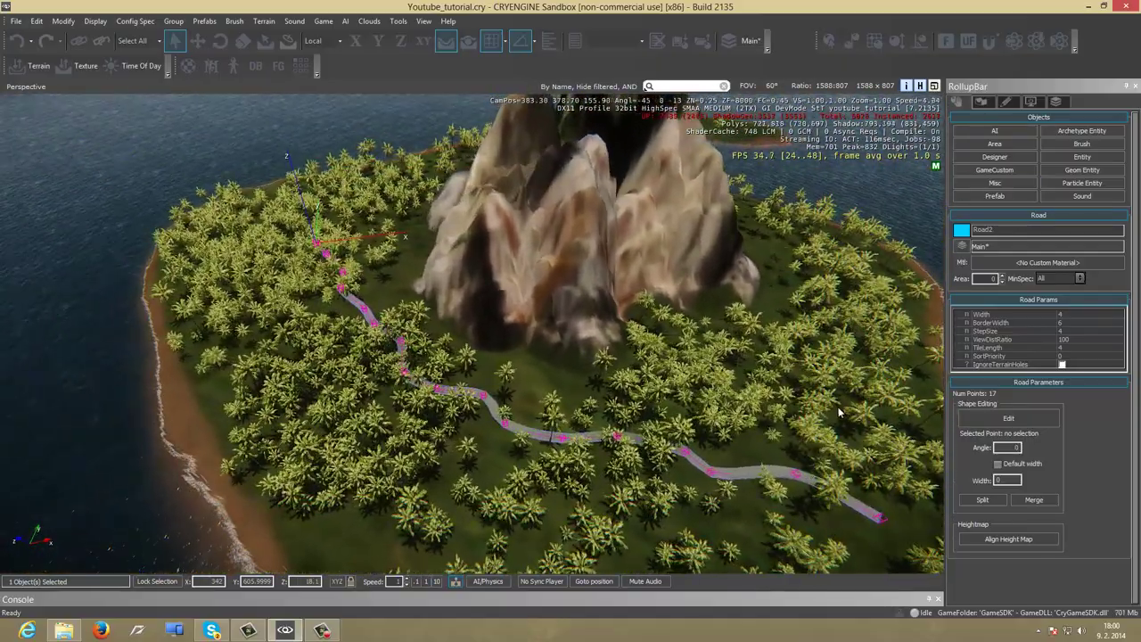
right_click_drag(838, 407, 740, 408)
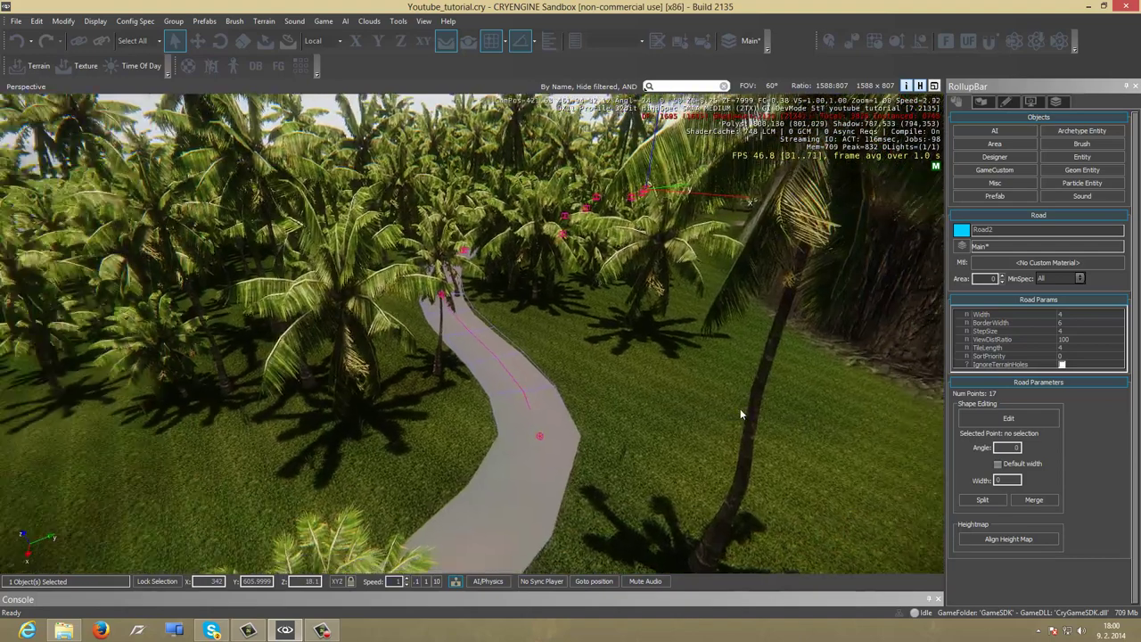
Widen the road through the palm forest by setting its Width to 10
left_click(1067, 314)
left_click_drag(1091, 309, 1093, 304)
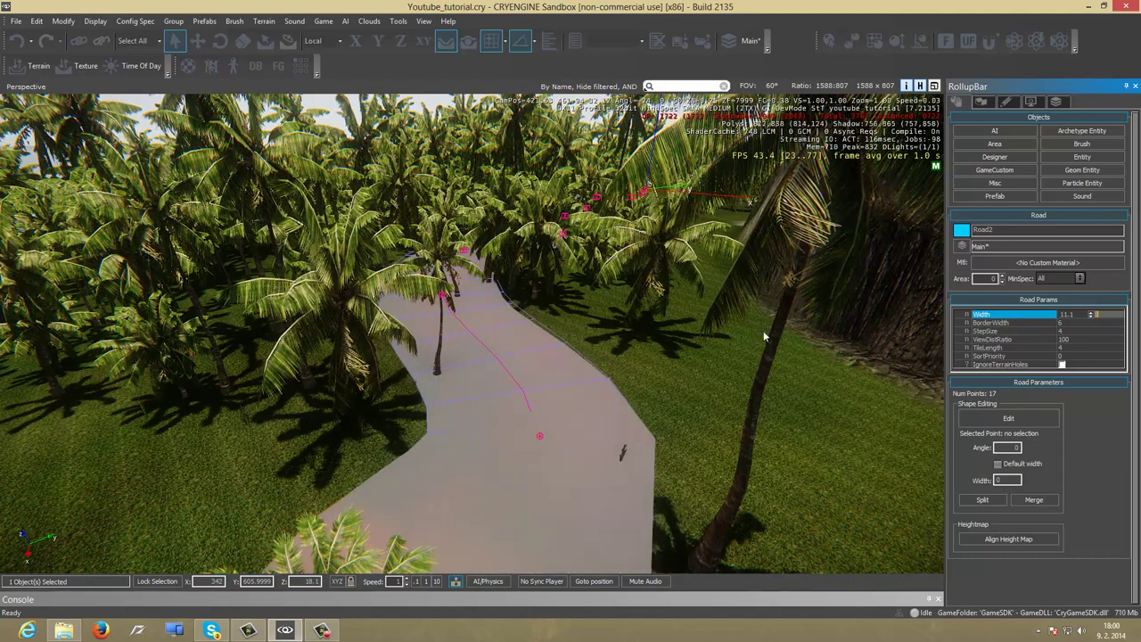
right_click_drag(763, 335, 749, 350)
left_click_drag(1080, 312, 1046, 317)
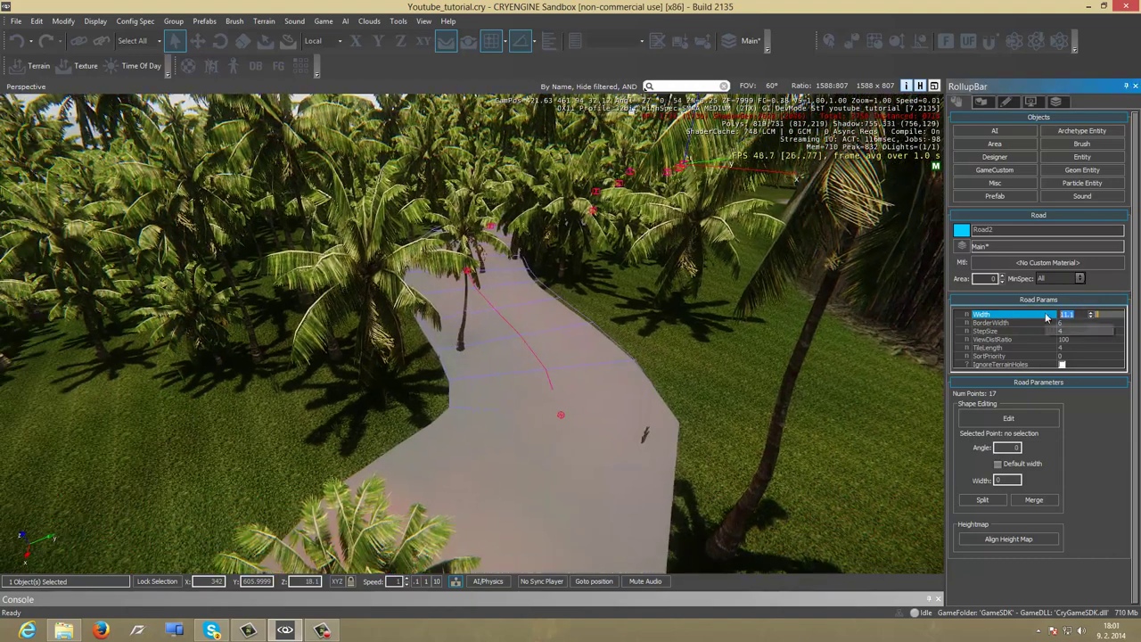
type("10")
key("Return")
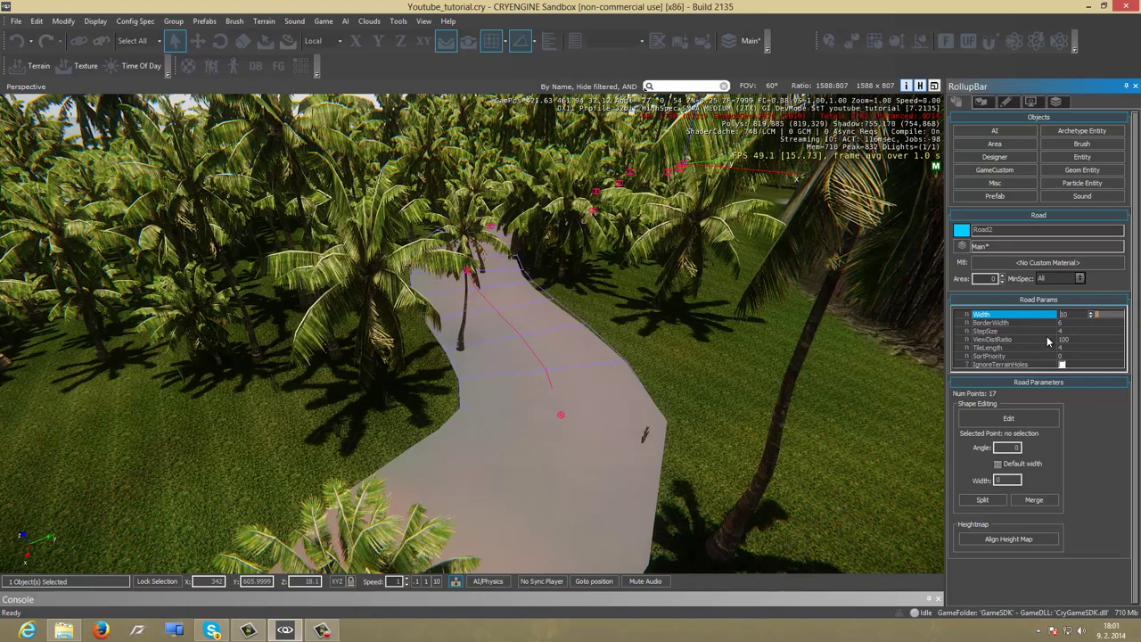
Set the road's BorderWidth to 10 and align the terrain height map to the road
right_click_drag(696, 312, 695, 316)
key("s")
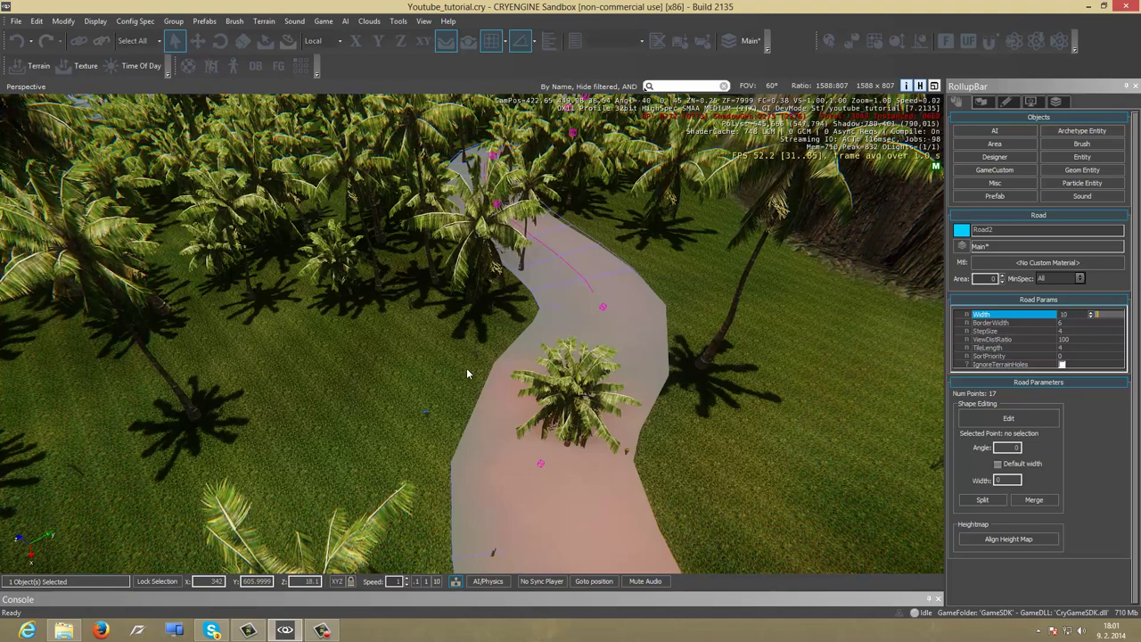
left_click(1062, 325)
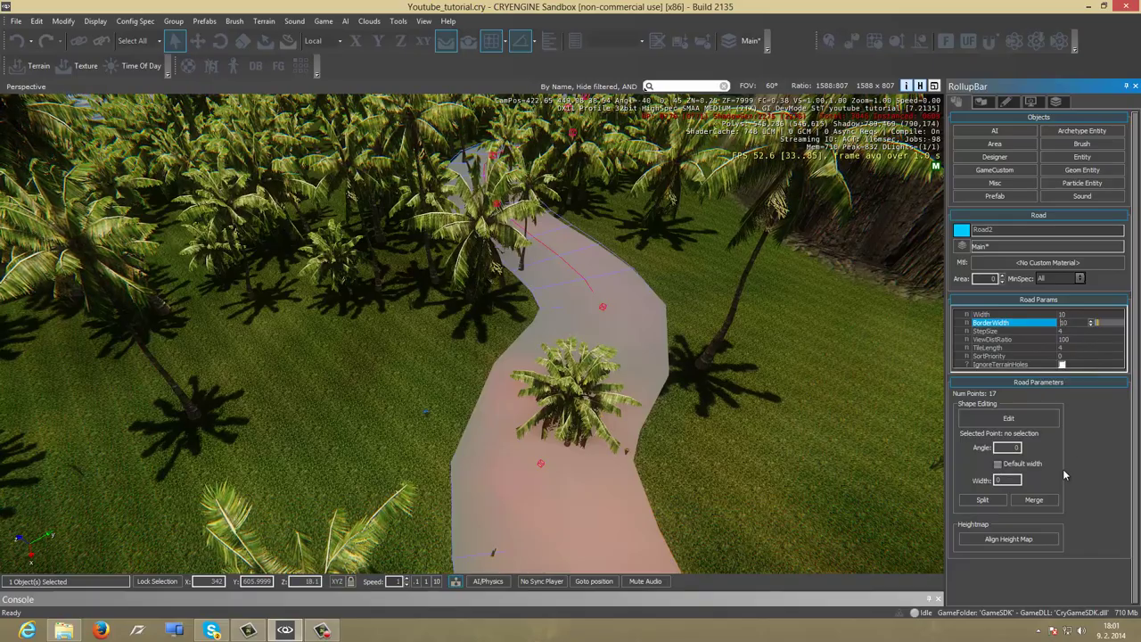
right_click_drag(732, 372, 732, 377)
key("w")
key("s")
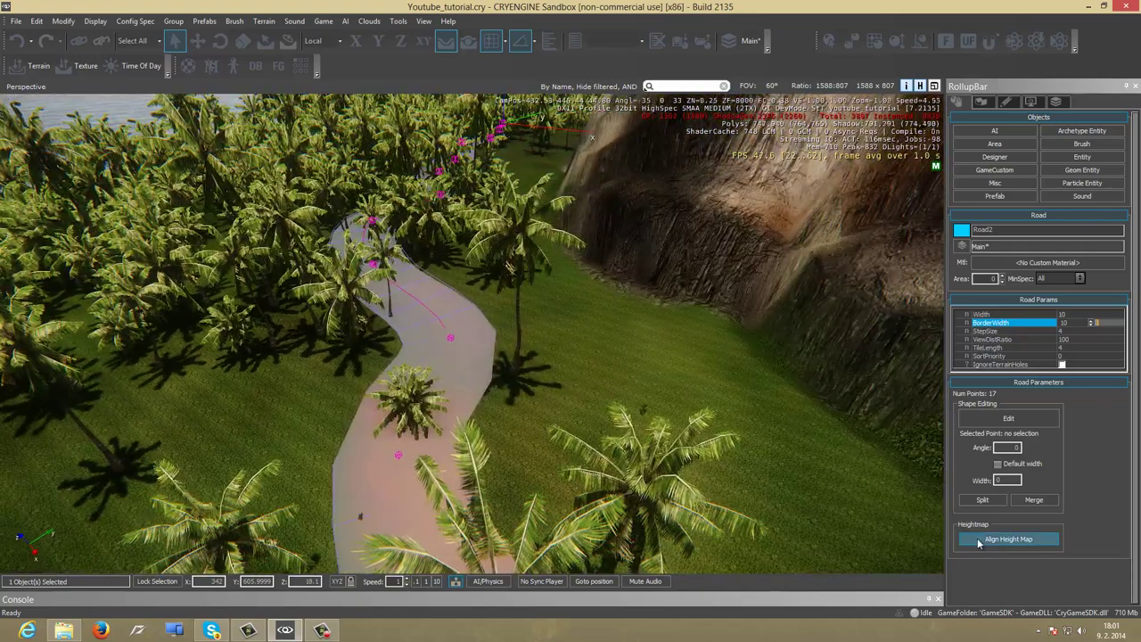
left_click(989, 539)
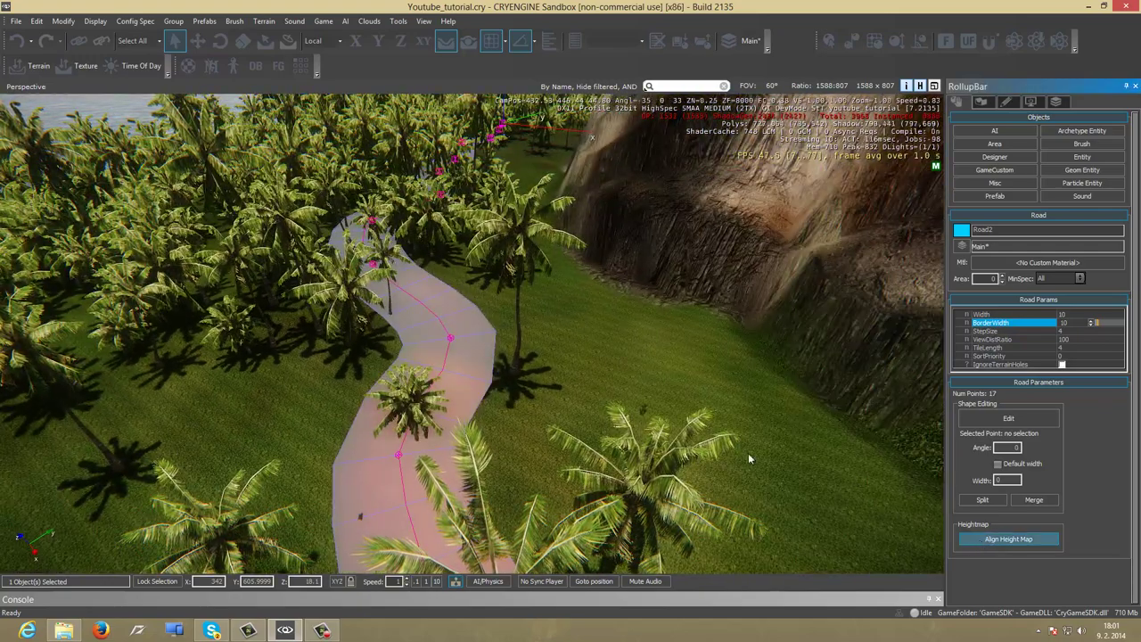
Hide the vegetation in the render settings to expose the start of the road
mouse_move(481, 166)
right_mouse_down()
mouse_move(500, 172)
mouse_move(471, 174)
mouse_move(487, 169)
right_mouse_up()
key("s")
key("w")
key("s")
key("w")
key("w")
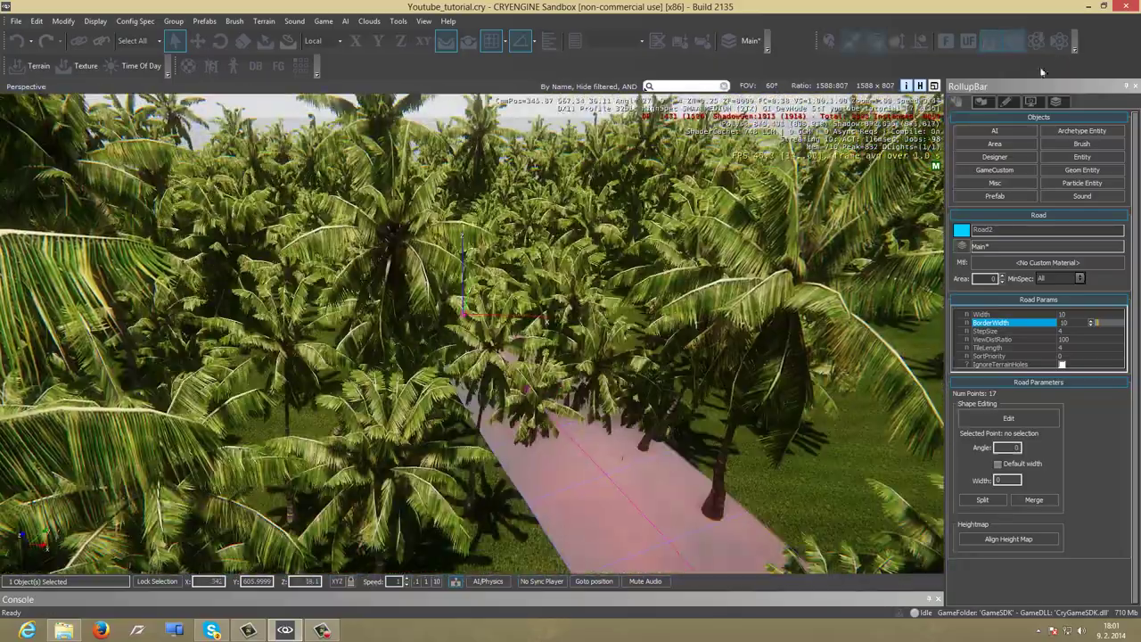
left_click(1031, 100)
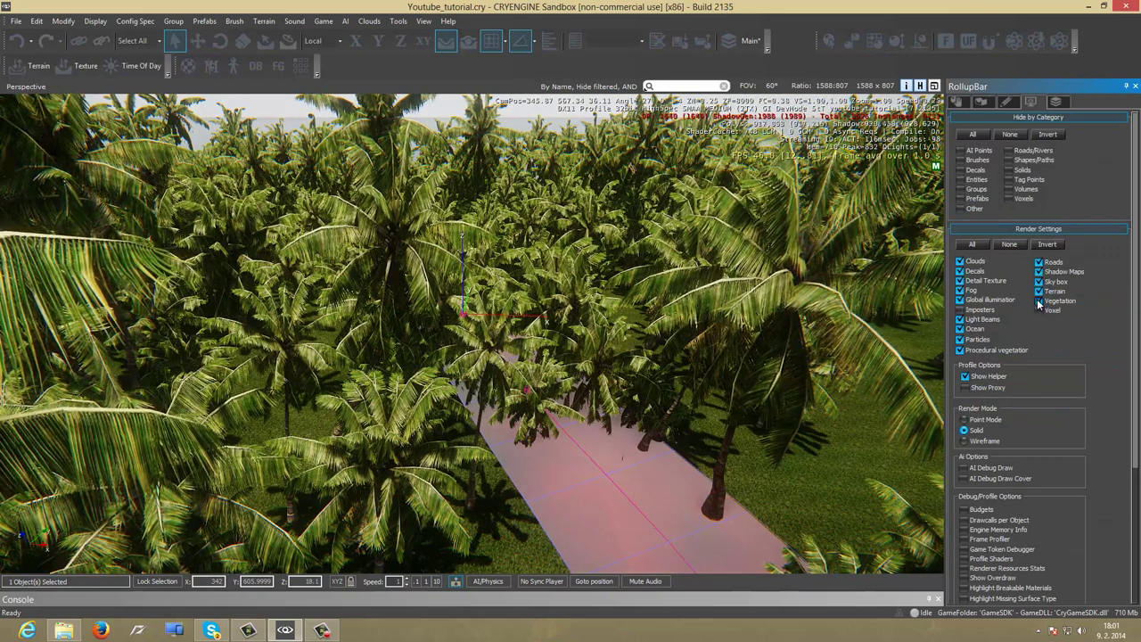
left_click(1038, 301)
scroll(597, 378, "up", 3)
right_click_drag(599, 382, 599, 381)
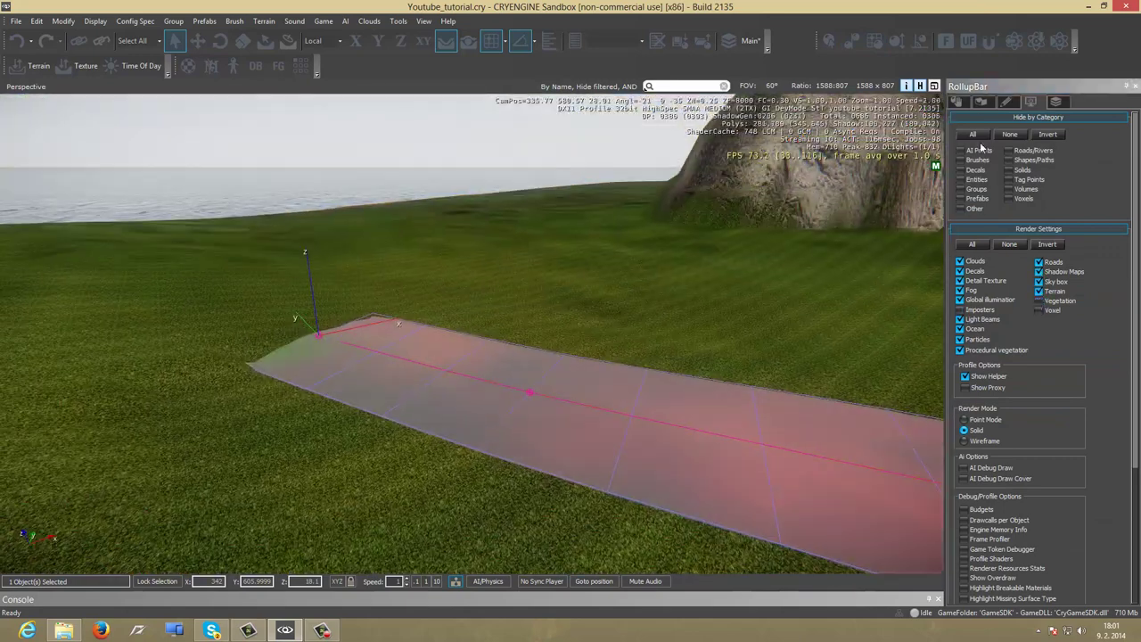
Return to the road's object parameters and open the Material Editor for its material
left_click(957, 101)
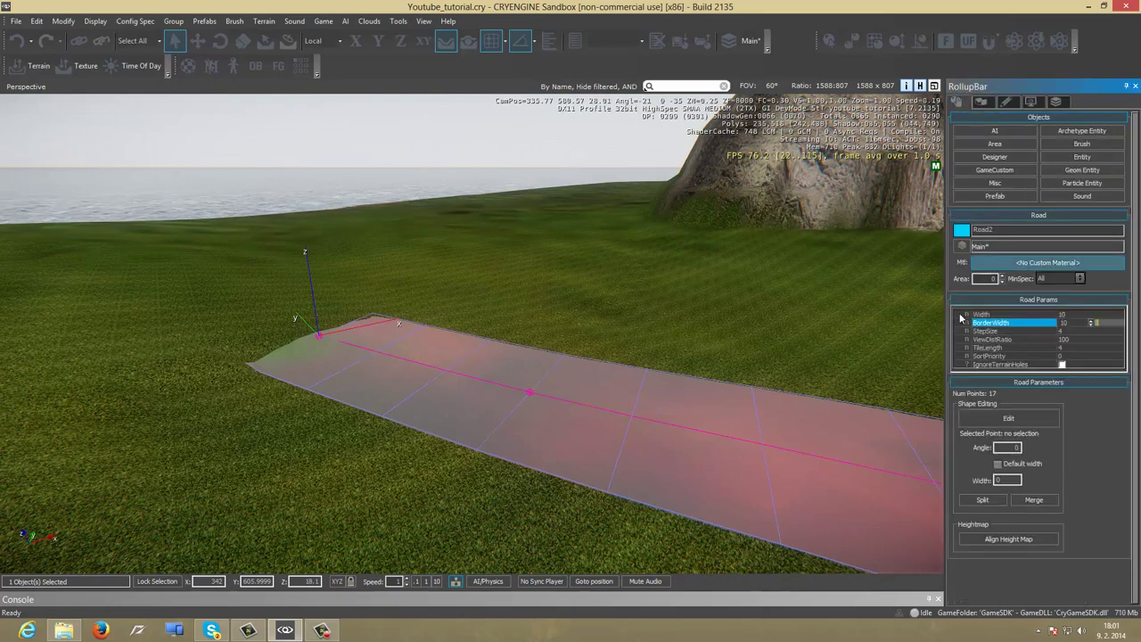
key("w")
key("a")
right_click_drag(695, 321, 690, 320)
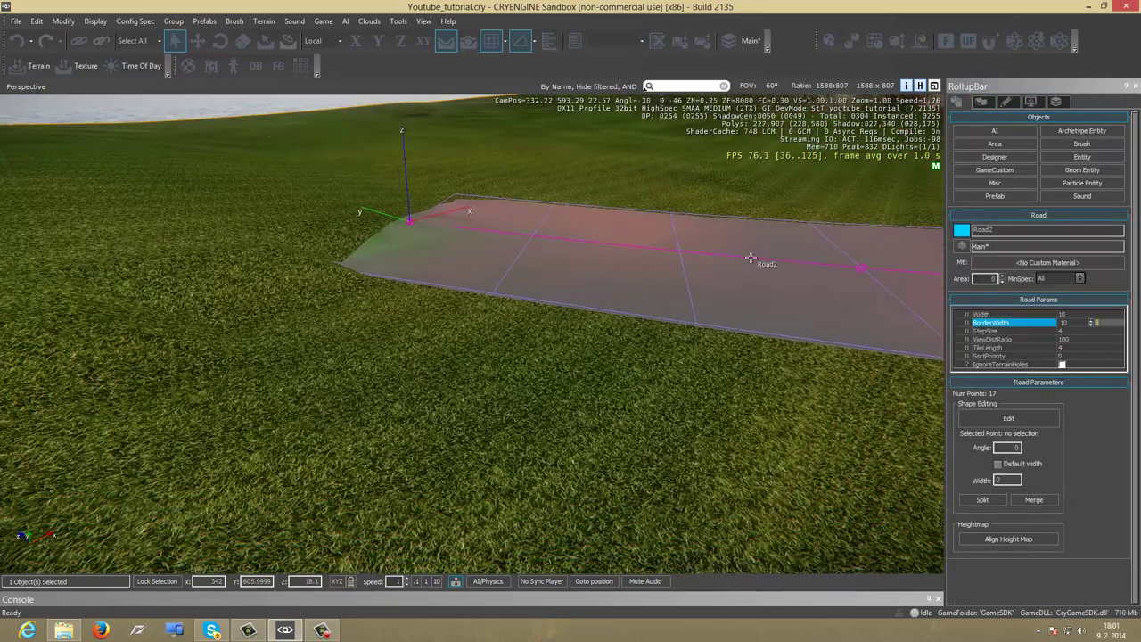
right_click_drag(653, 242, 653, 237)
key("s")
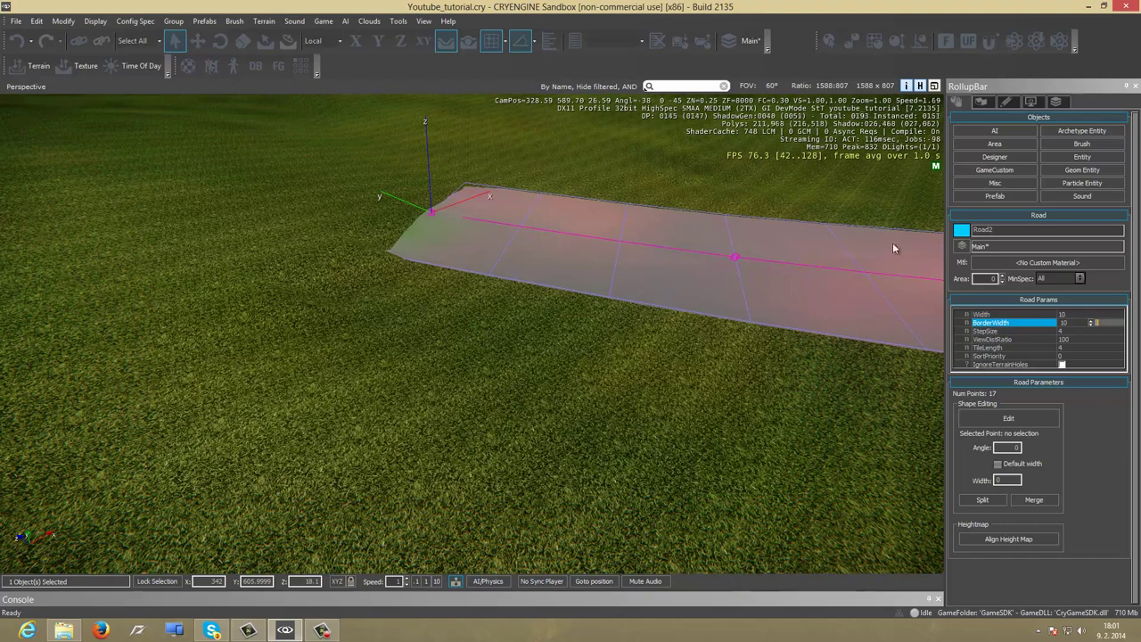
left_click(1016, 274)
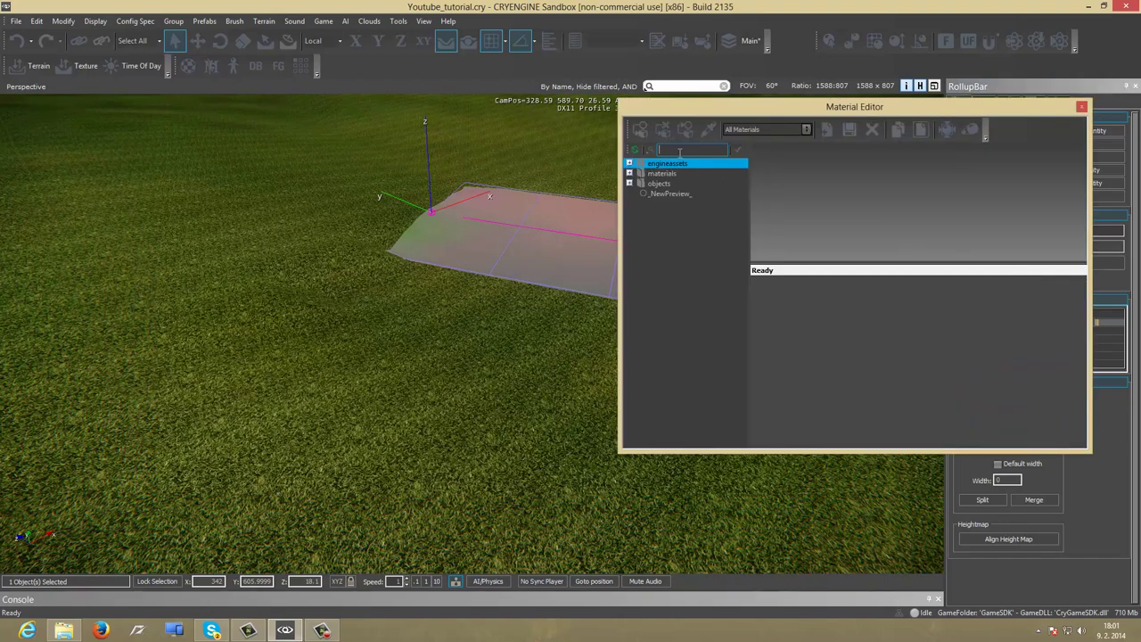
left_click_drag(707, 107, 65, 93)
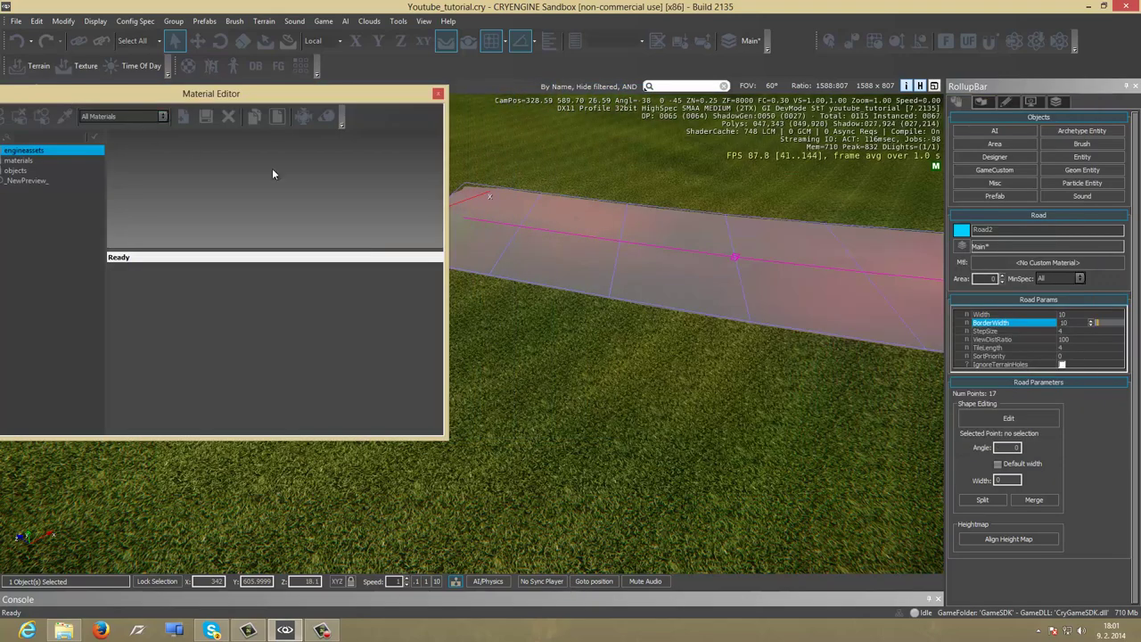
right_click_drag(539, 204, 643, 212)
key("s")
key("a")
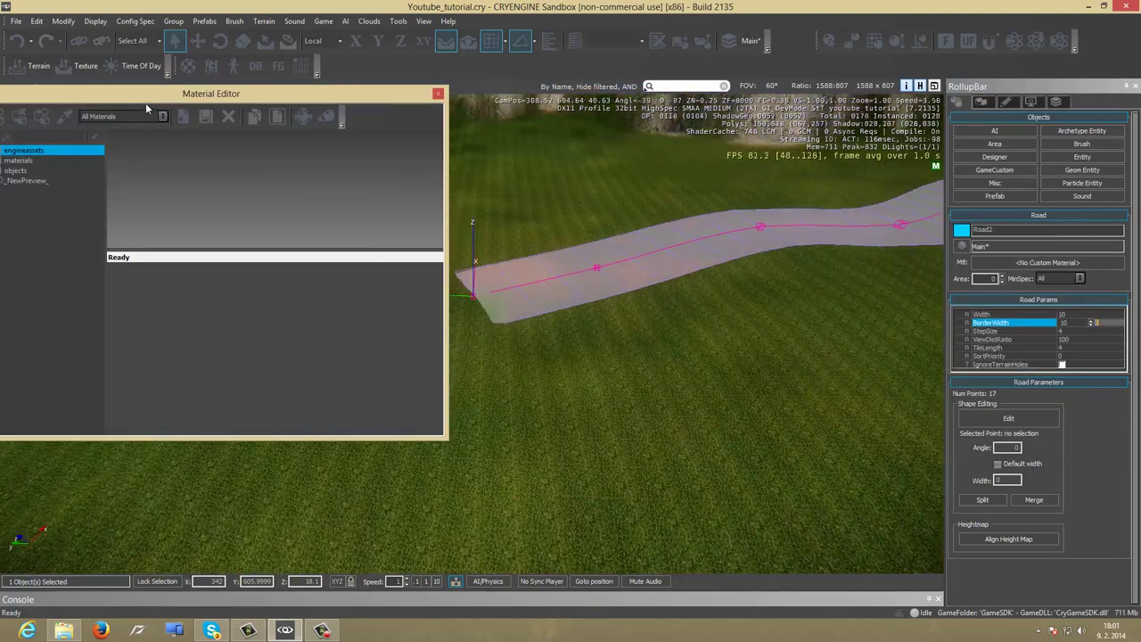
left_click_drag(198, 98, 695, 91)
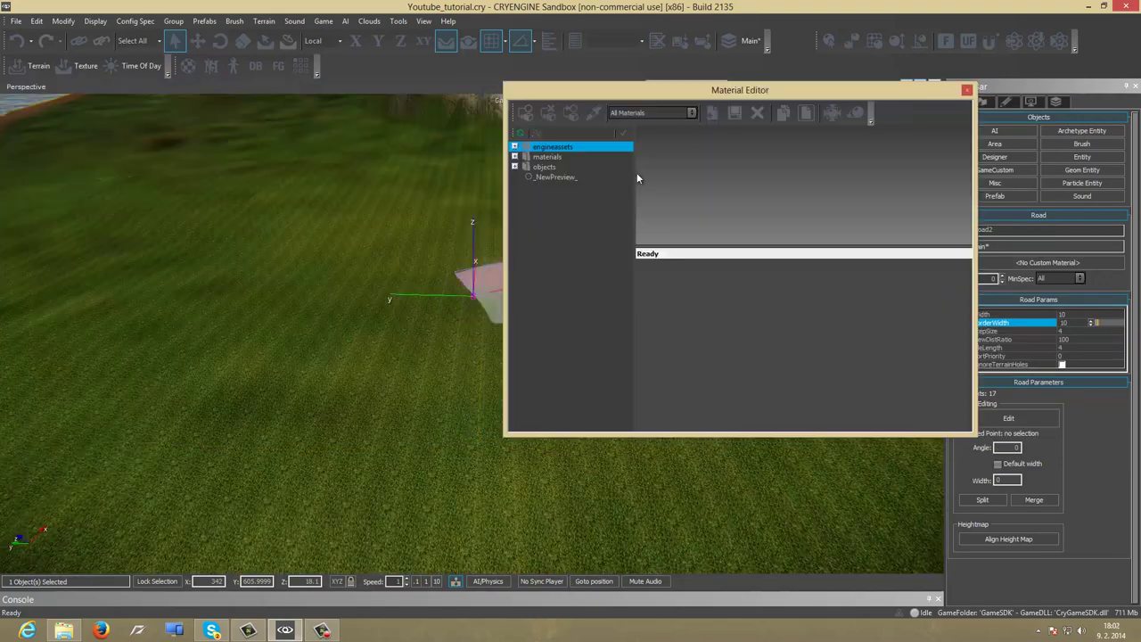
Assign the dirt_road material from the materials/roads folder to the road and close the Material Editor
left_click(514, 157)
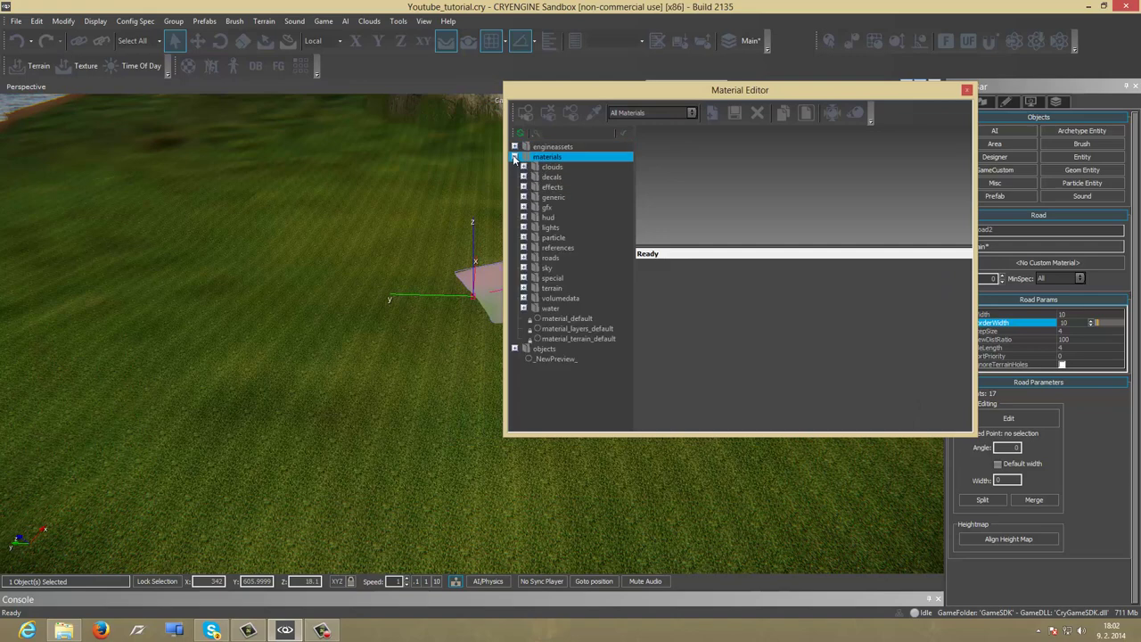
left_click(524, 258)
left_click_drag(628, 182, 633, 221)
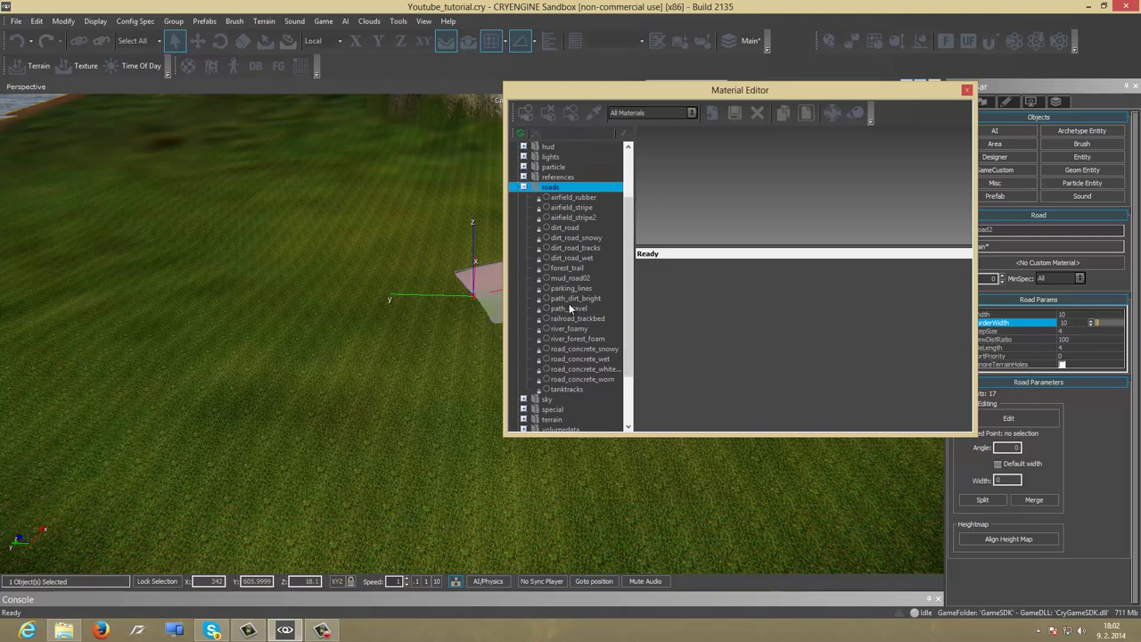
left_click(567, 230)
left_click_drag(574, 89, 699, 131)
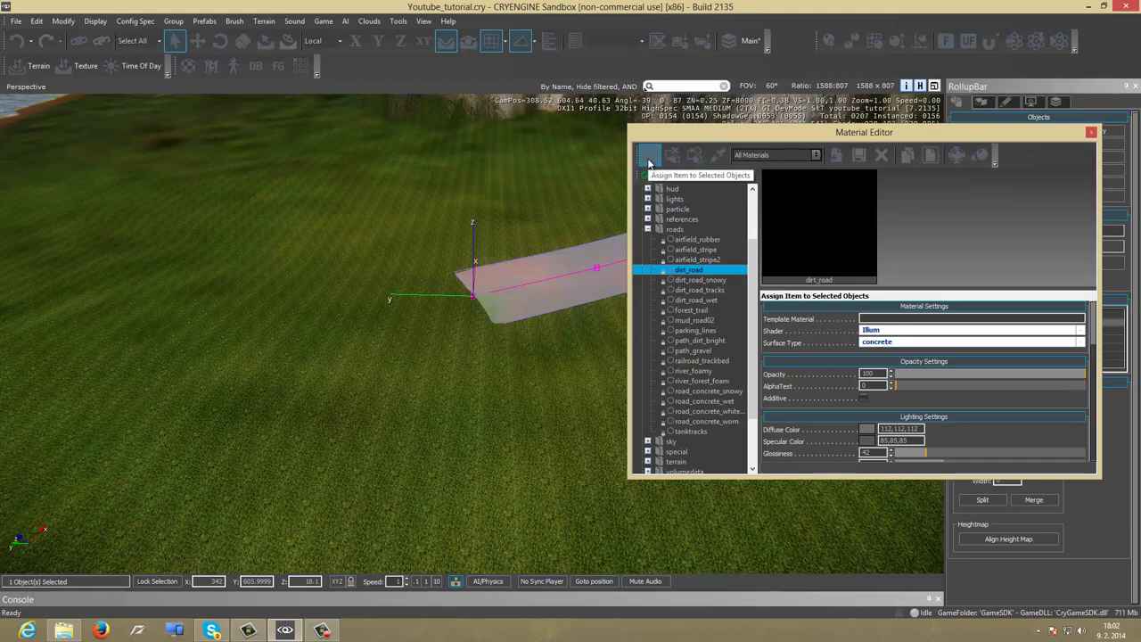
left_click(649, 161)
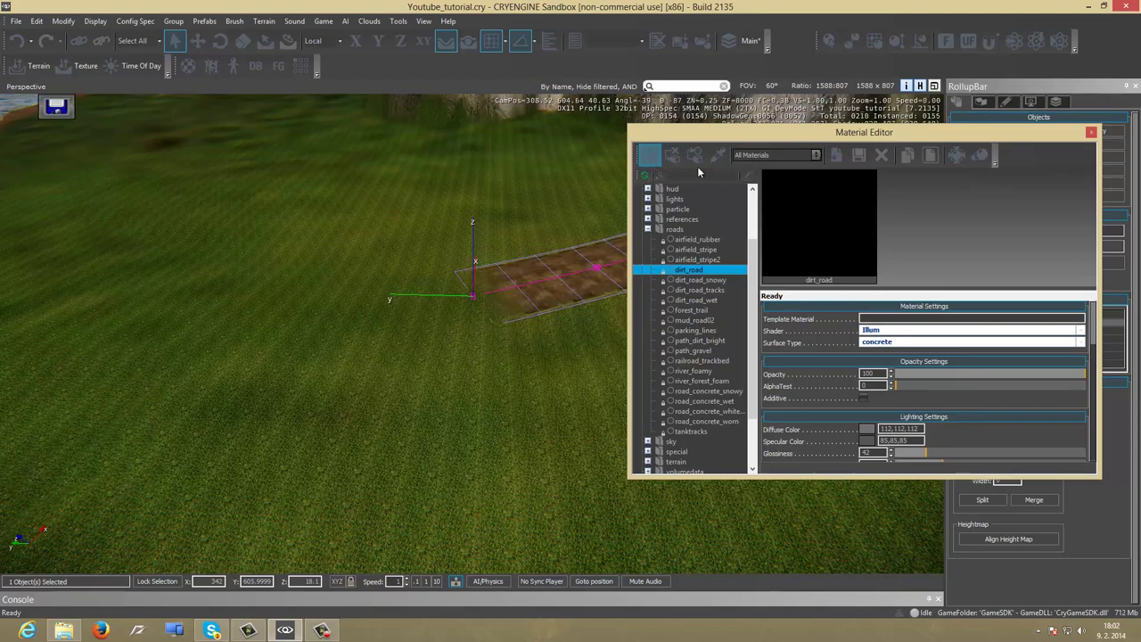
key("w")
right_click_drag(468, 252, 474, 255)
key("w")
key("a")
key("a")
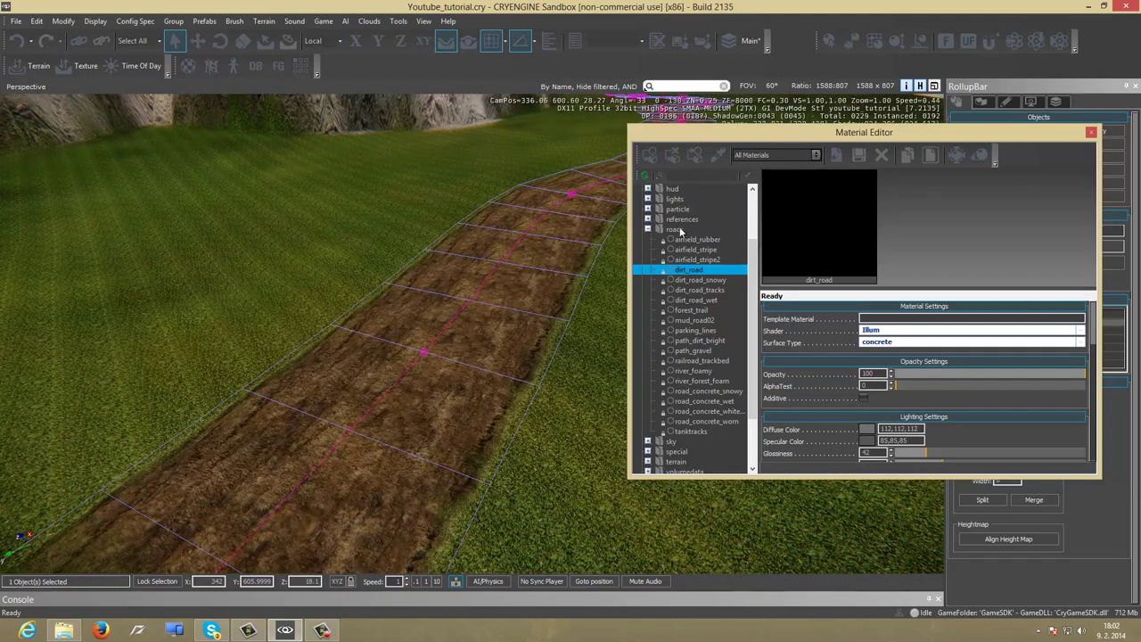
left_click(1091, 133)
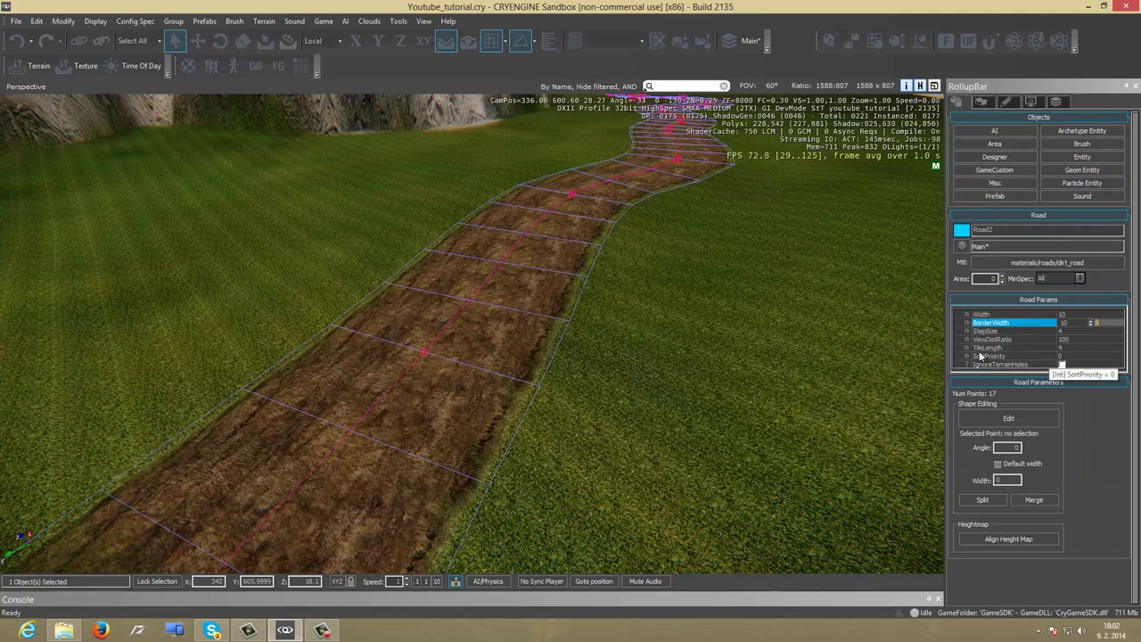
Set the road's TileLength to 8.6 and its StepSize to 4.54
right_click_drag(789, 313, 771, 312)
key("s")
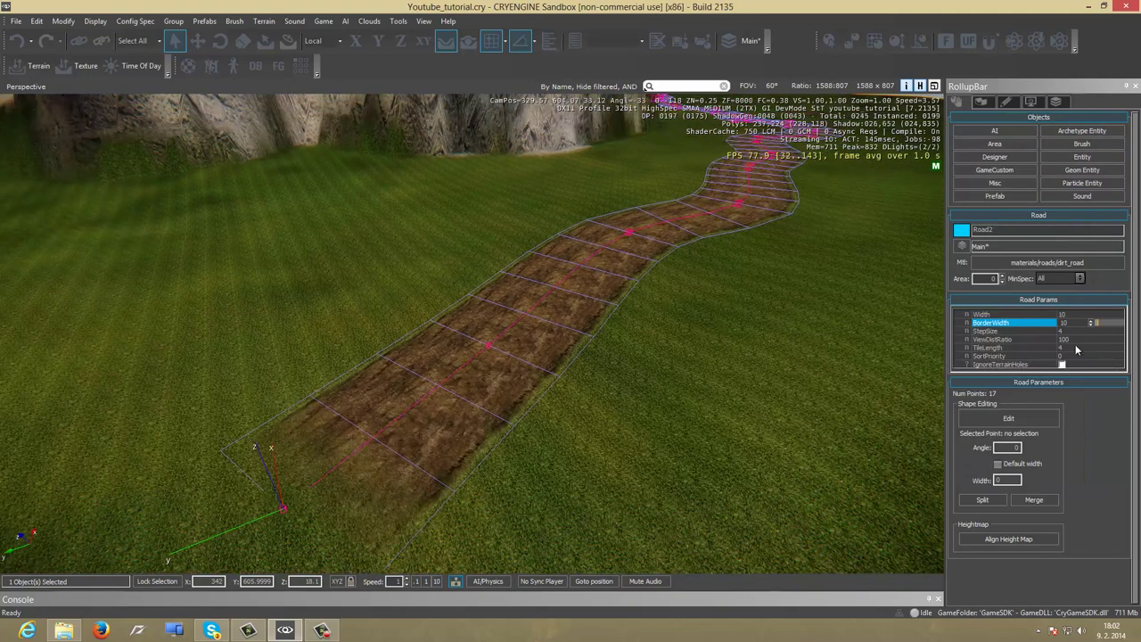
left_click(1094, 348)
mouse_move(1090, 347)
left_mouse_down()
mouse_move(1109, 240)
mouse_move(1106, 336)
left_mouse_up()
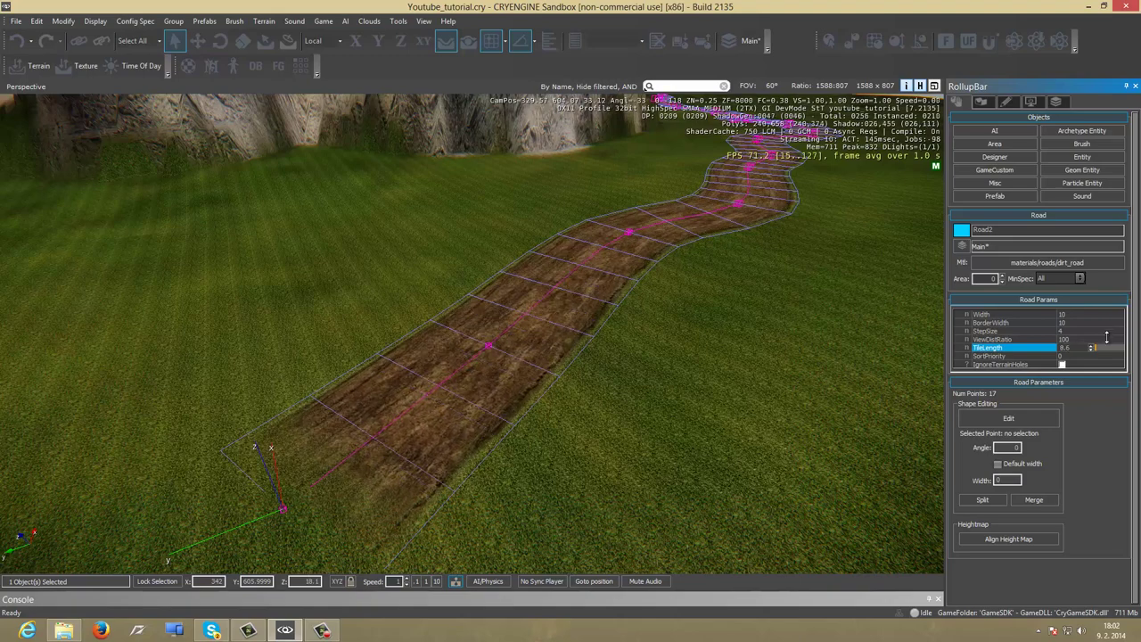
left_click(1065, 332)
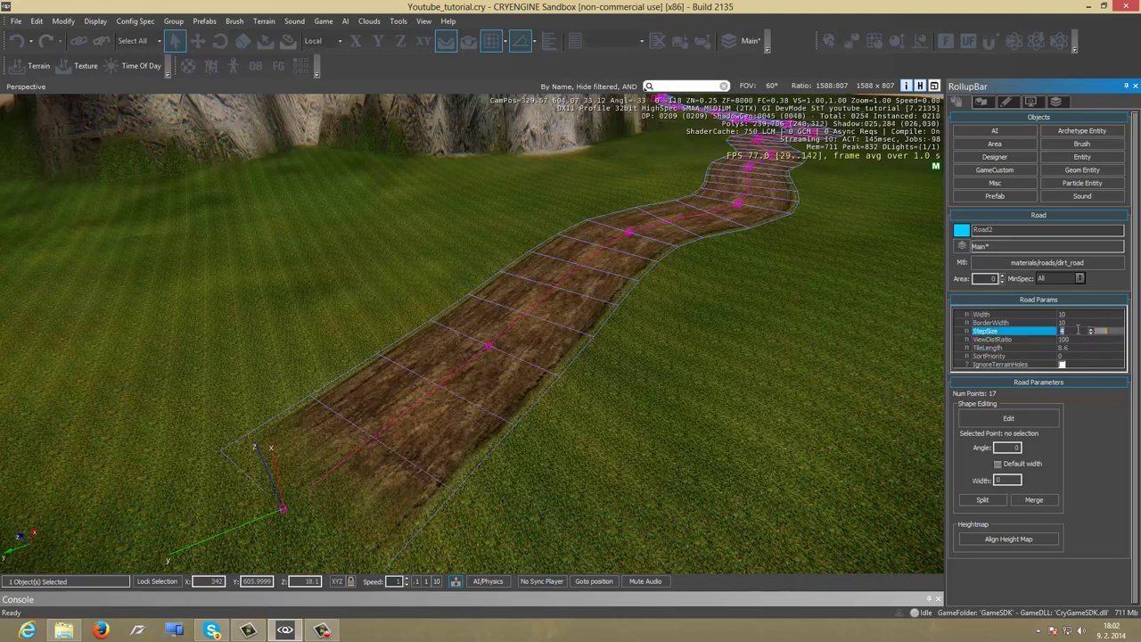
left_click_drag(1092, 323, 1091, 369)
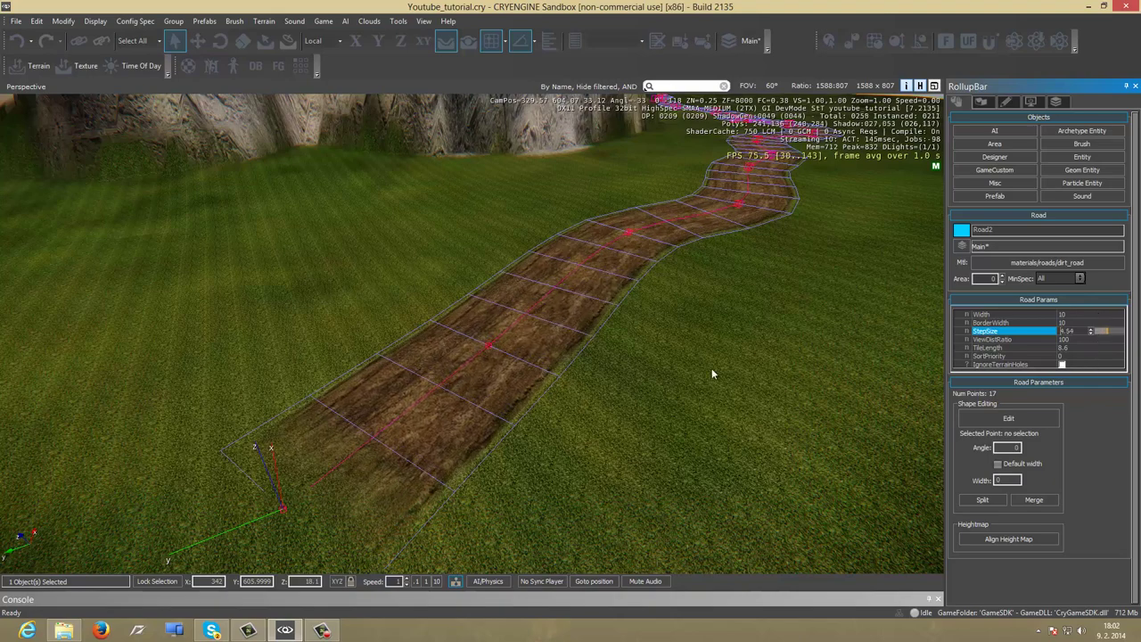
Inspect the dirt road's surface up close and turn vegetation rendering back on
key("a")
right_click_drag(414, 459, 591, 455)
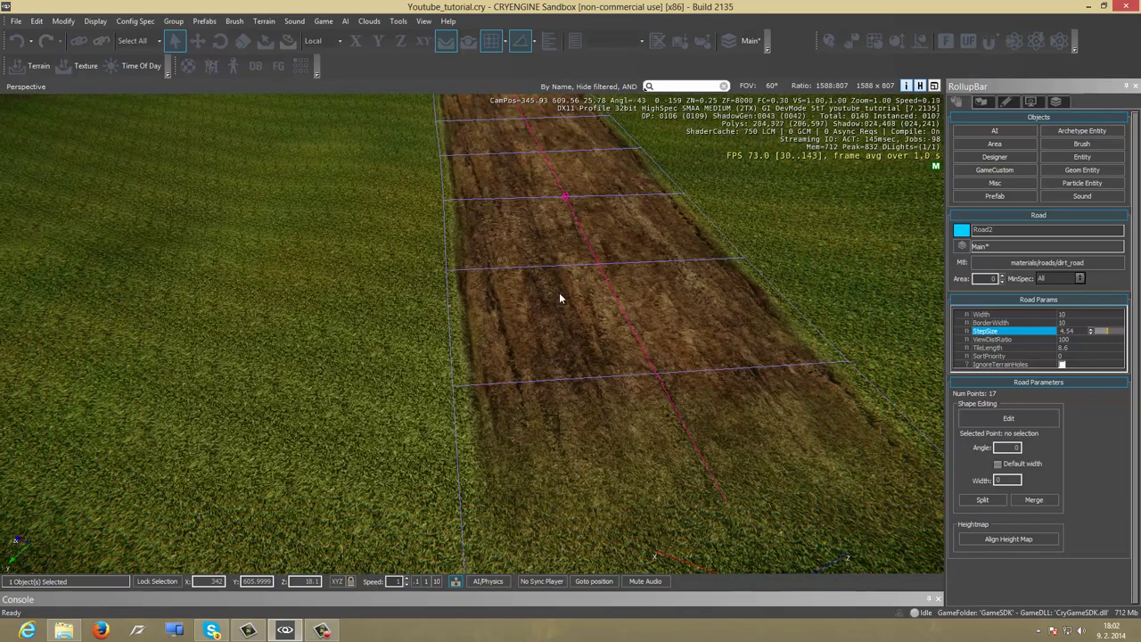
key("d")
right_click_drag(560, 392, 658, 316)
key("w")
key("s")
left_click(1027, 100)
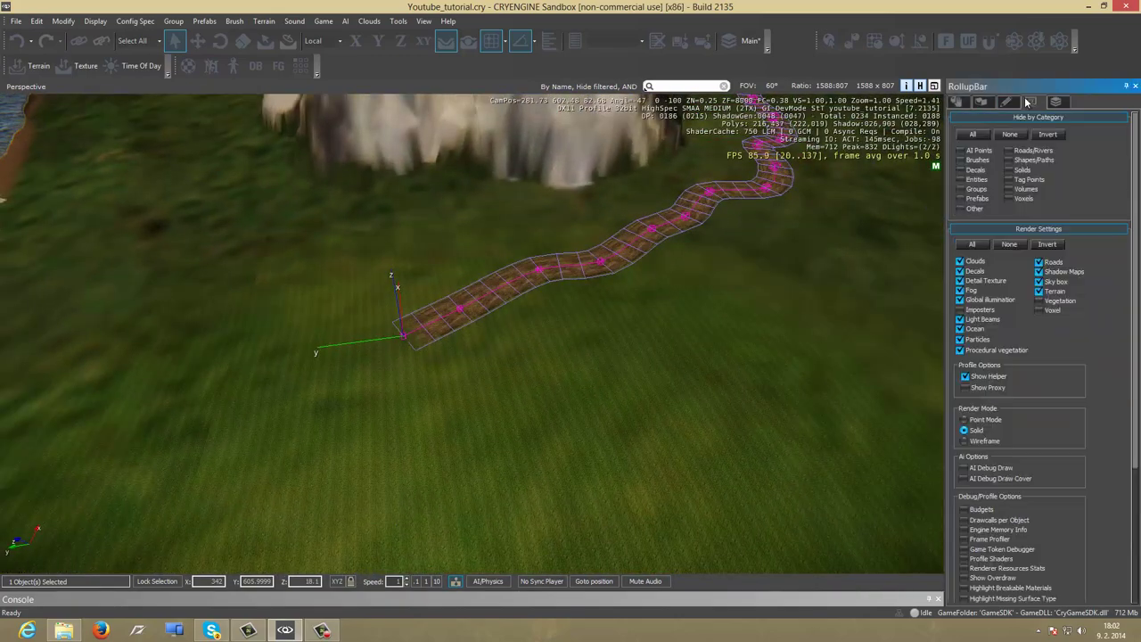
left_click(1039, 302)
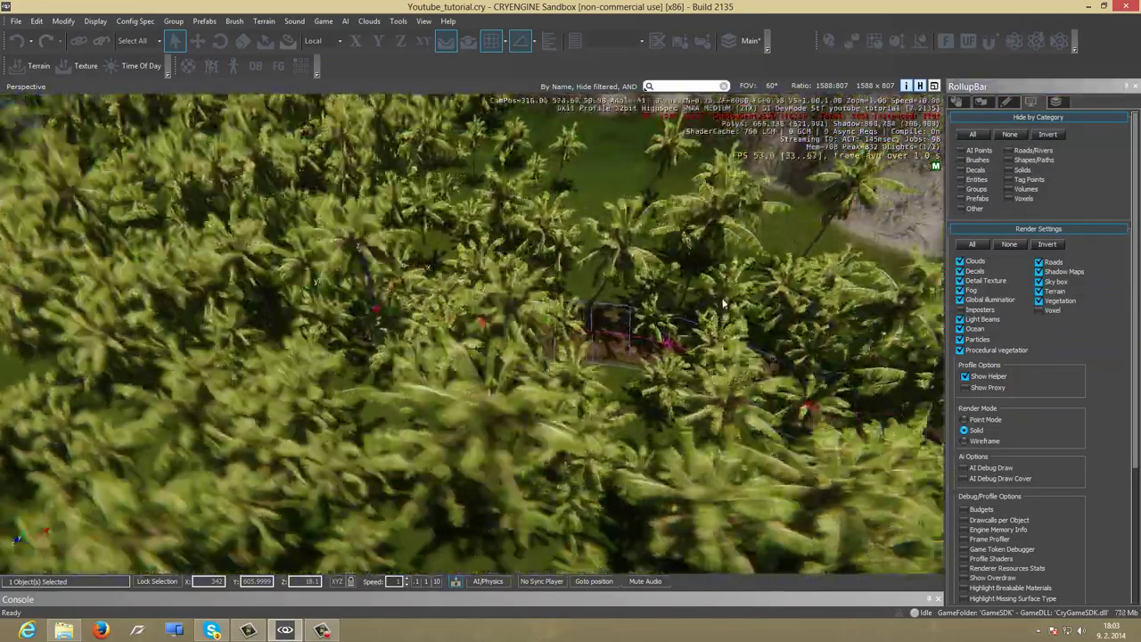
Select the Stromy and Tráva vegetation groups and activate object painting with a much smaller brush radius
mouse_move(724, 304)
right_mouse_down()
mouse_move(734, 296)
mouse_move(723, 297)
right_mouse_up()
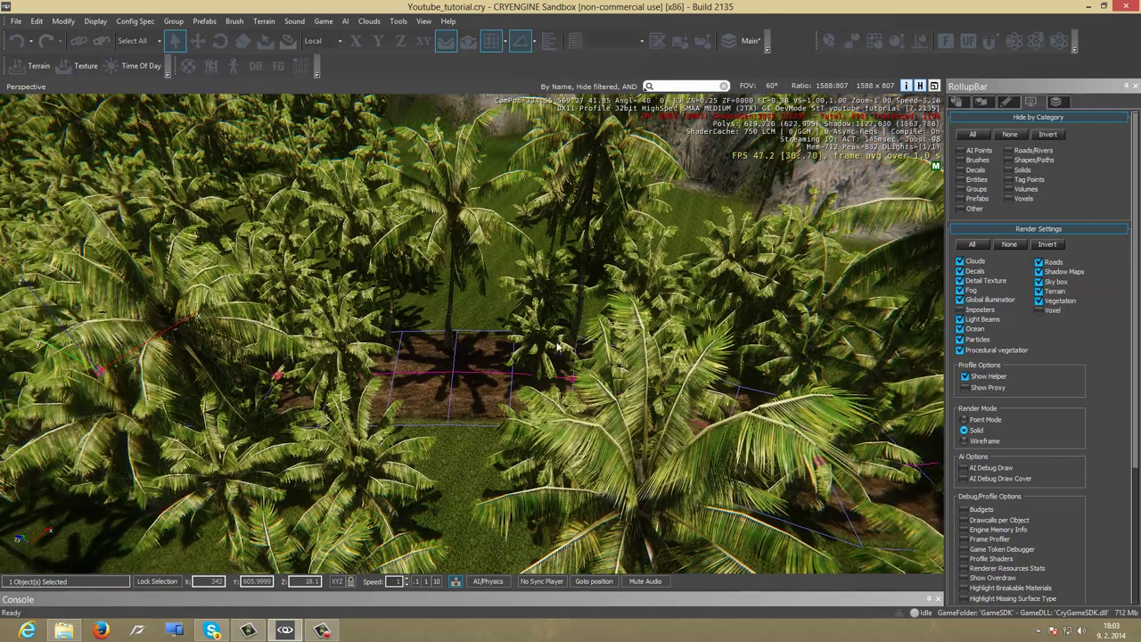
left_click(980, 102)
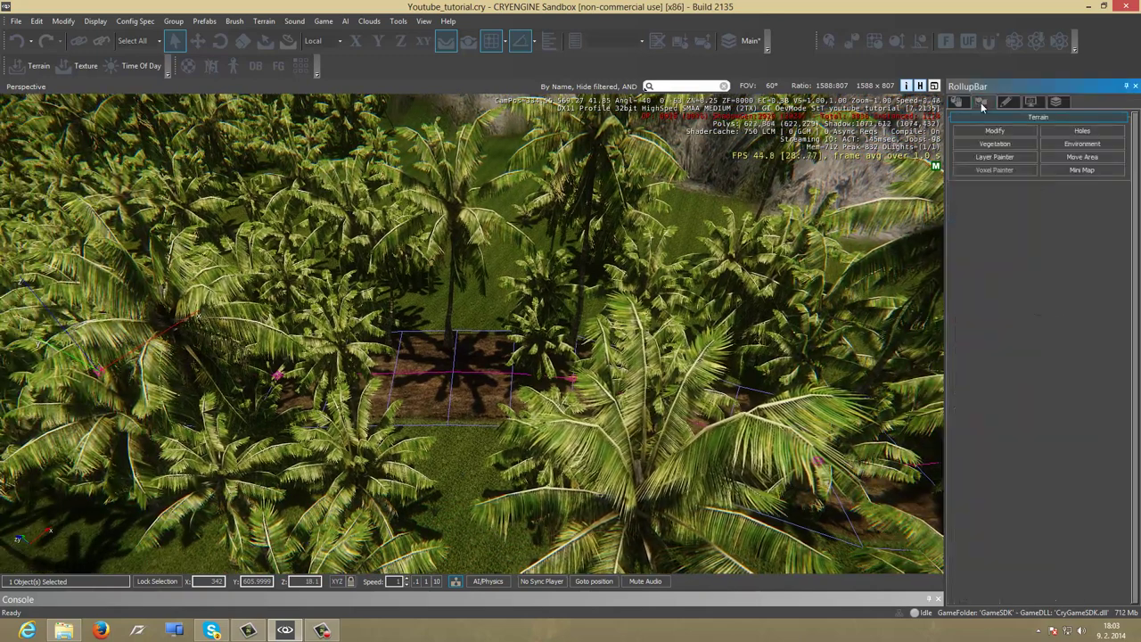
left_click(992, 149)
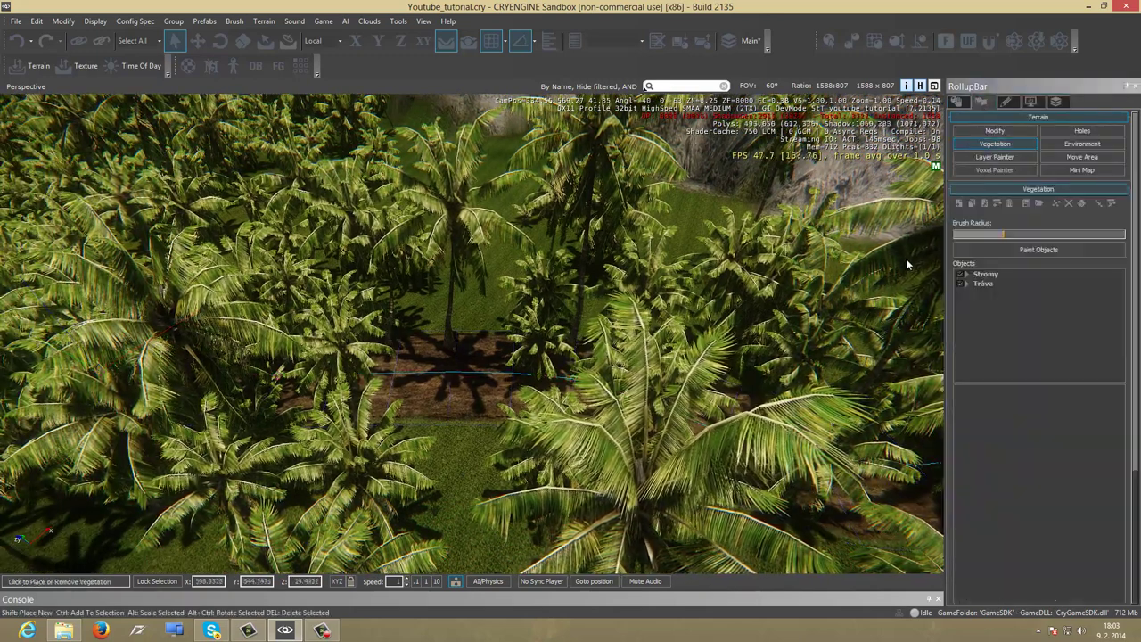
left_click(985, 274)
left_click(986, 283, "ctrl")
right_click_drag(624, 321, 575, 410)
left_click(988, 273)
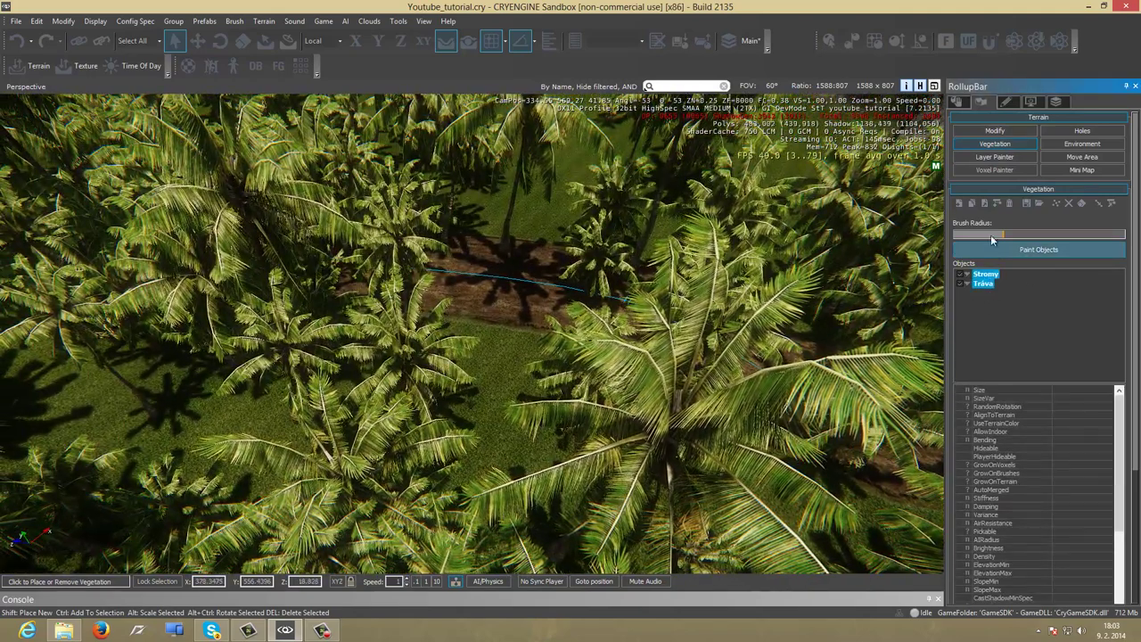
left_click_drag(987, 233, 982, 234)
left_click(1039, 249)
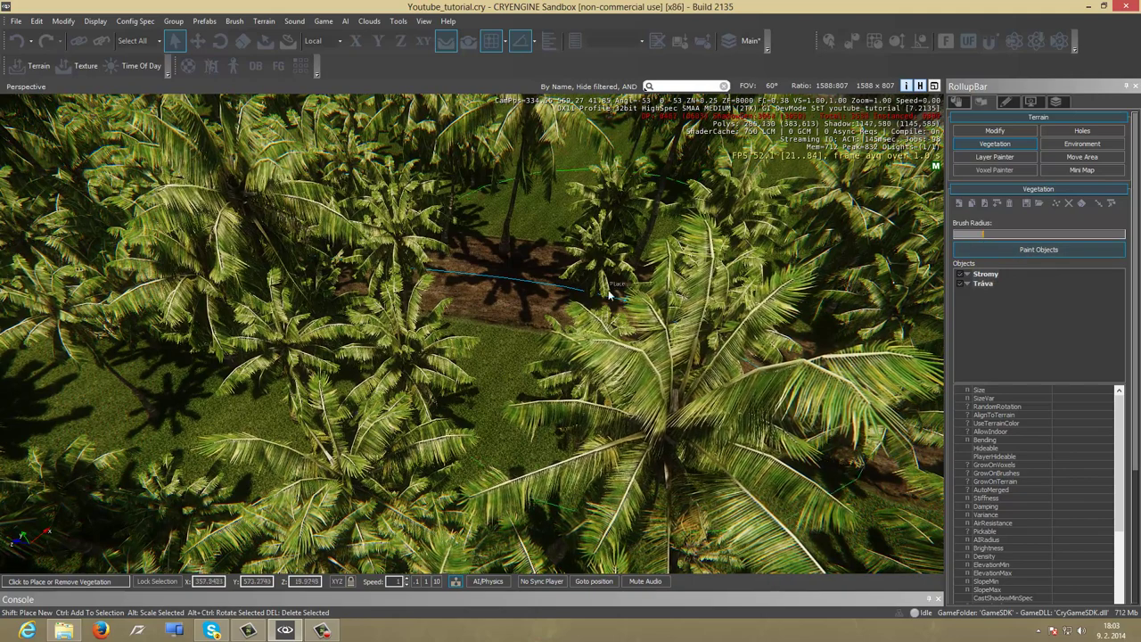
left_click(968, 233)
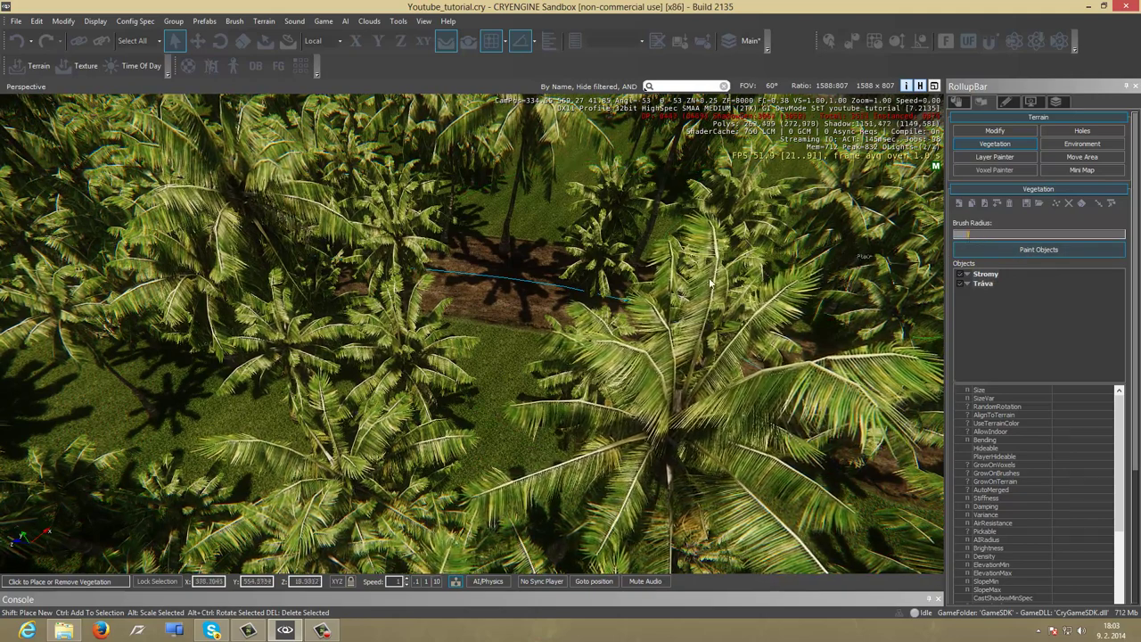
scroll(481, 273, "down", 5)
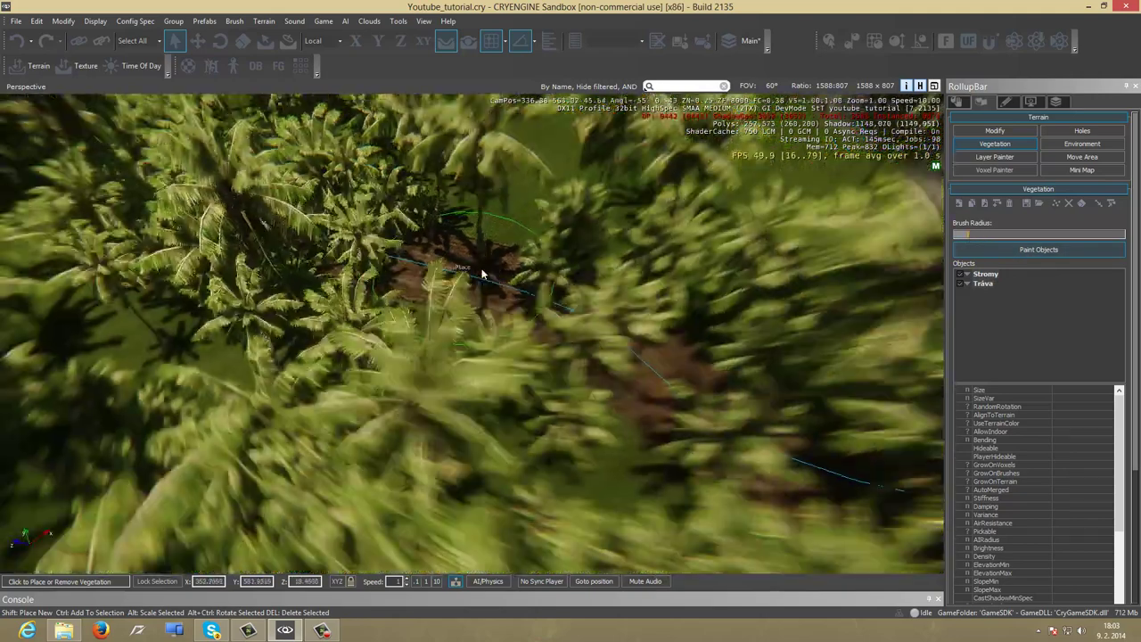
scroll(482, 273, "down", 3)
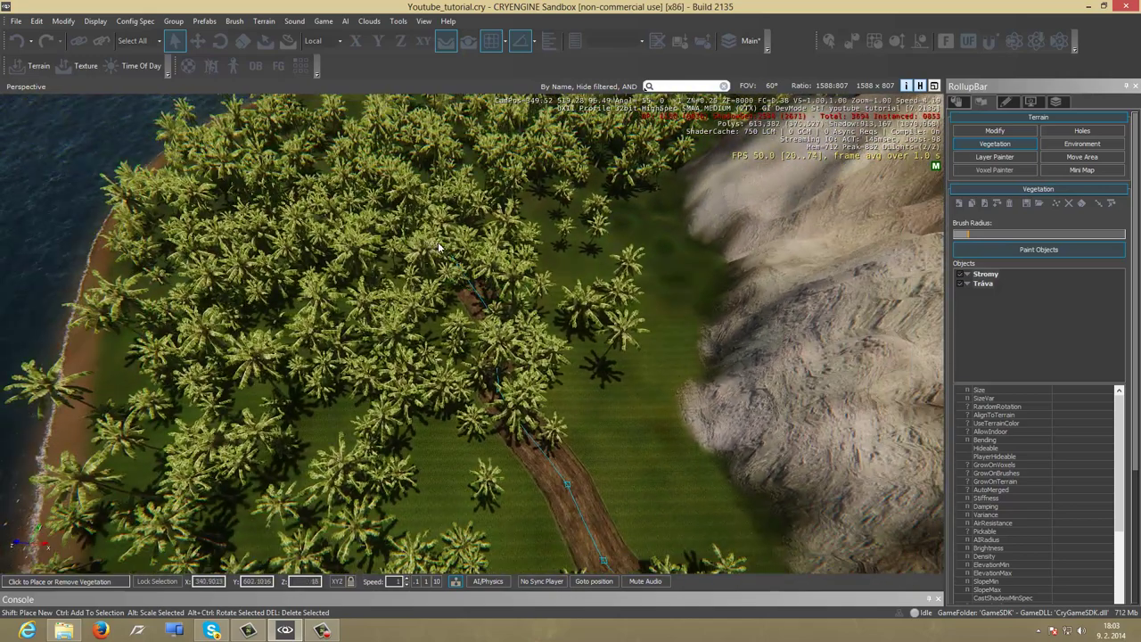
Erase the palms and grass covering the dirt road along its whole length, from the dense forest past the mountain to its far end
mouse_move(439, 247)
left_mouse_down("ctrl")
mouse_move(482, 310)
mouse_move(521, 433)
left_mouse_up("ctrl")
right_click_drag(549, 463, 508, 406)
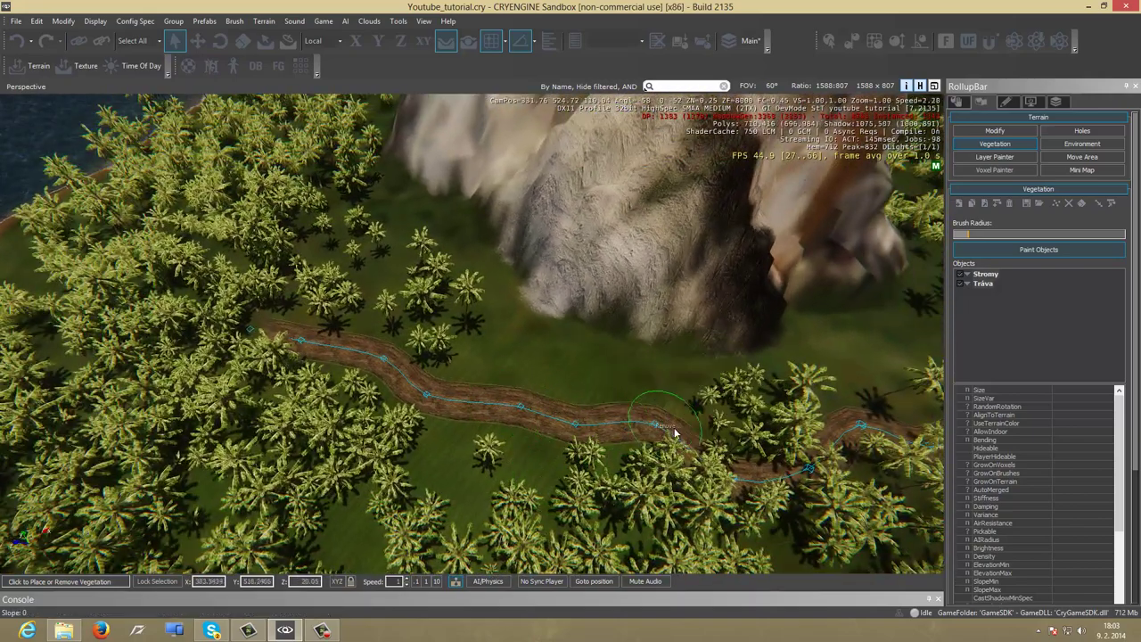
mouse_move(734, 462)
left_mouse_down("ctrl")
mouse_move(797, 472)
mouse_move(851, 436)
left_mouse_up("ctrl")
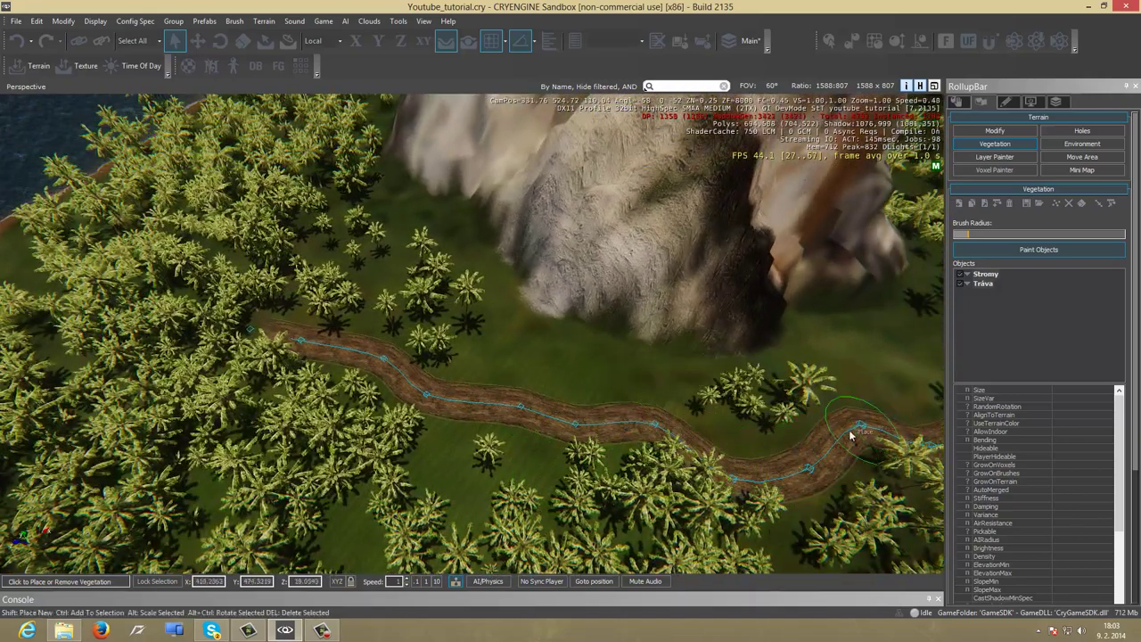
right_click_drag(851, 436, 849, 434)
key("d")
key("s")
middle_click_drag(850, 434, 740, 437, "alt")
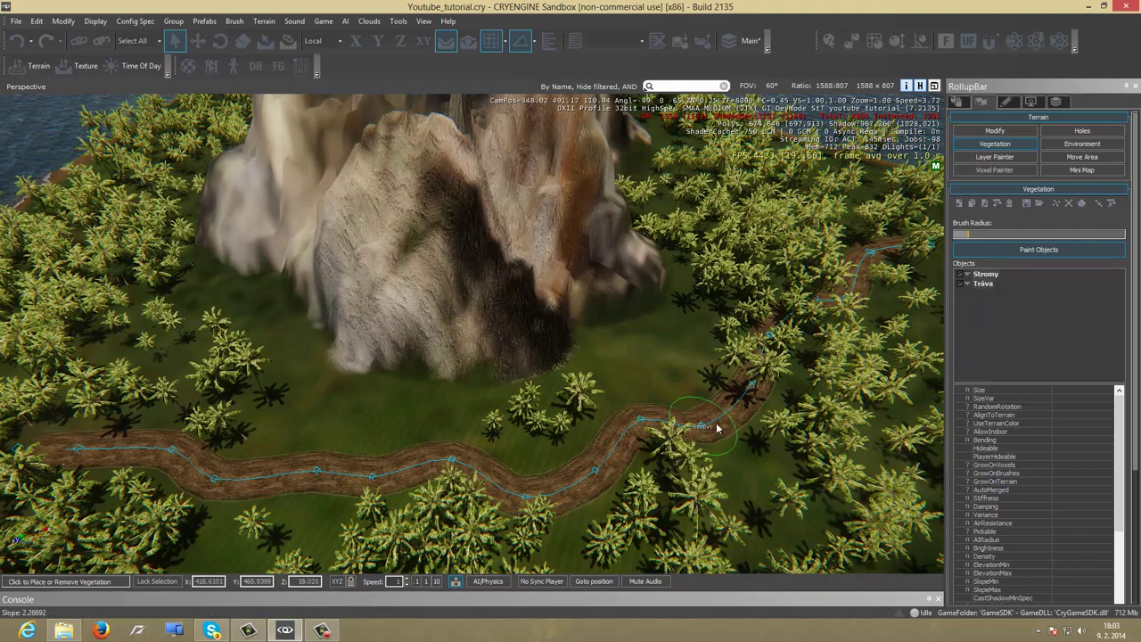
left_click_drag(718, 428, 800, 308, "ctrl")
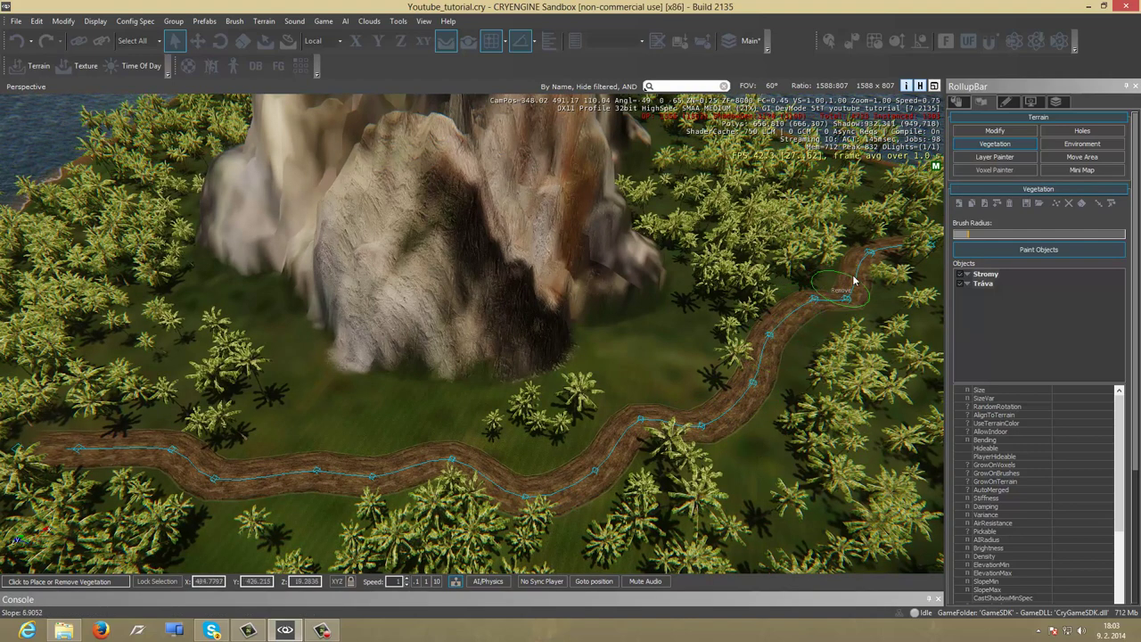
left_click_drag(853, 280, 870, 249, "ctrl")
right_click_drag(870, 250, 871, 249)
left_click(784, 258, "ctrl")
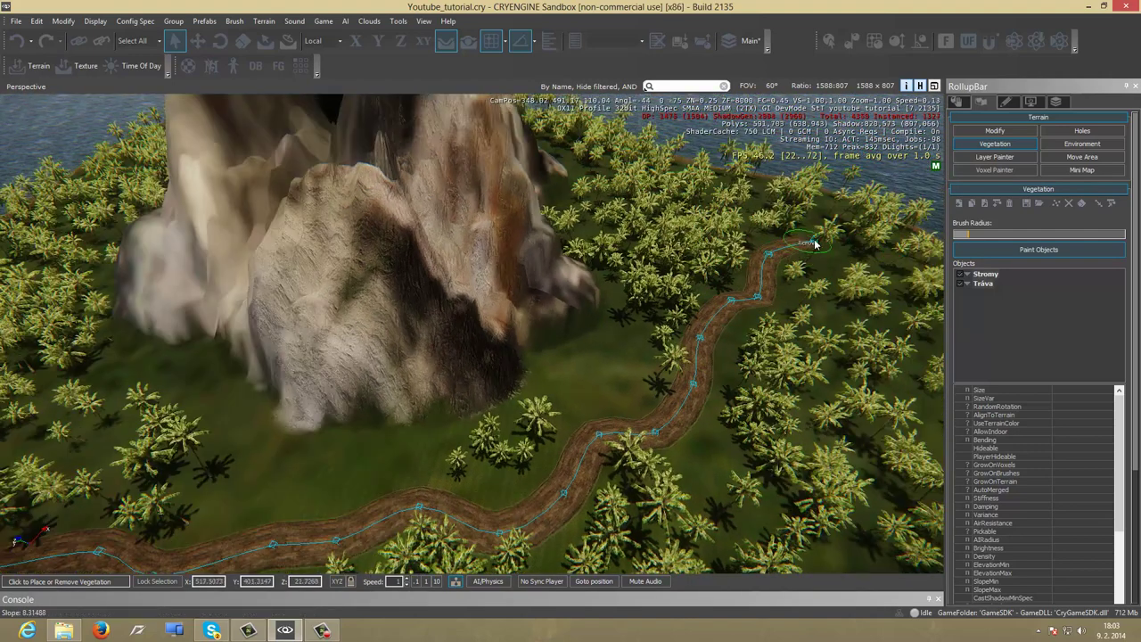
Edit the road's shape and move point 15 in the XY plane to smooth the sharp, distorted bend
key("w")
right_click_drag(768, 255, 770, 256)
key("w")
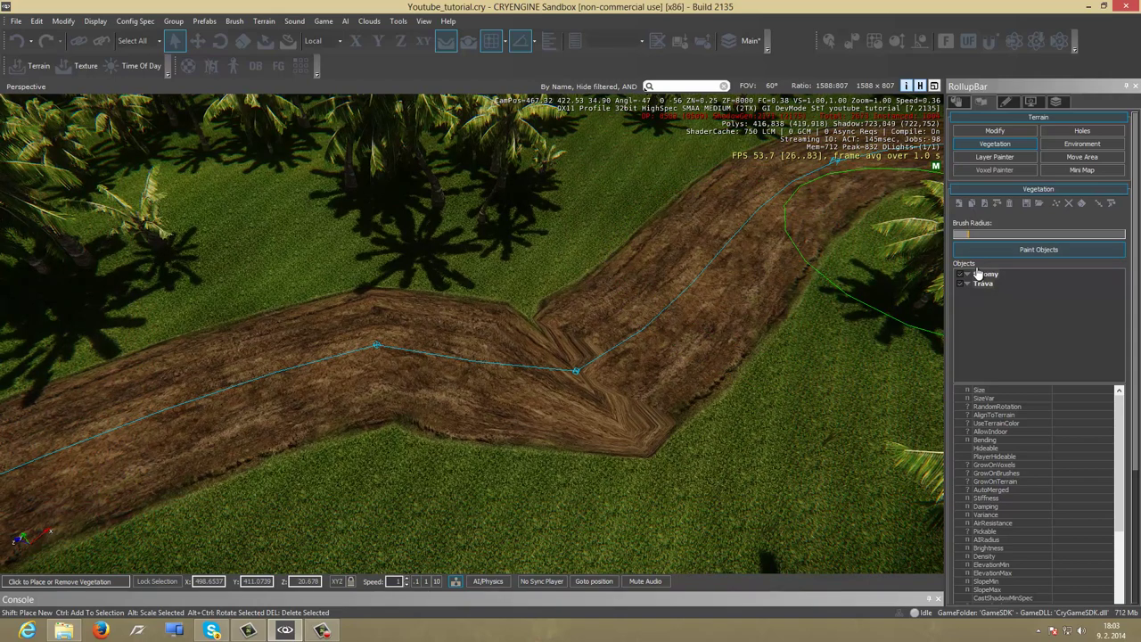
left_click(994, 143)
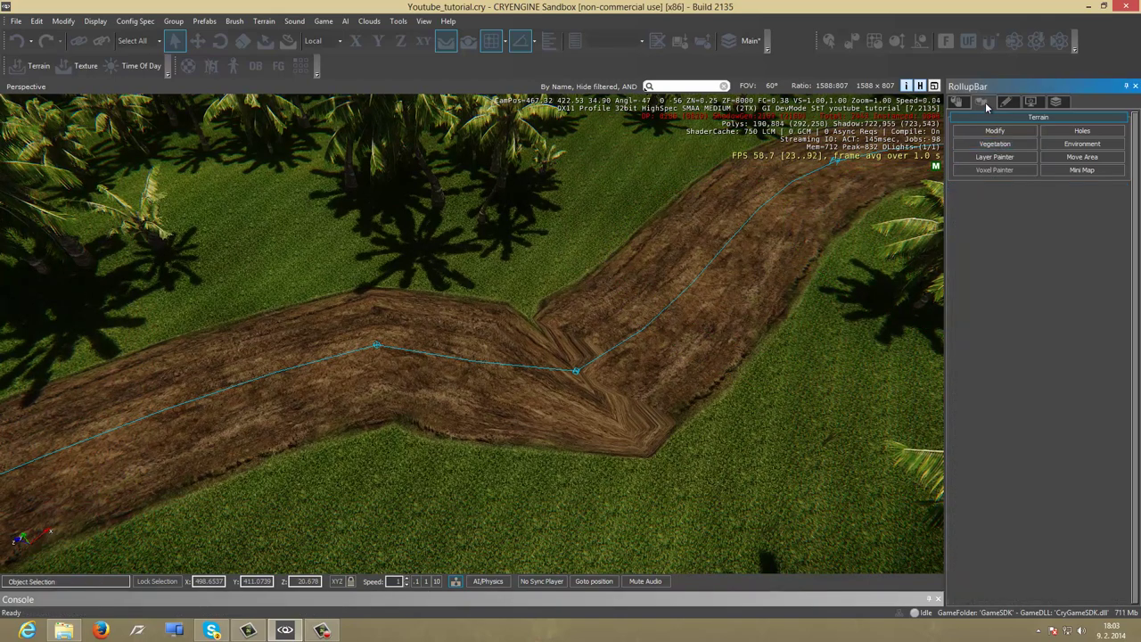
left_click(730, 239)
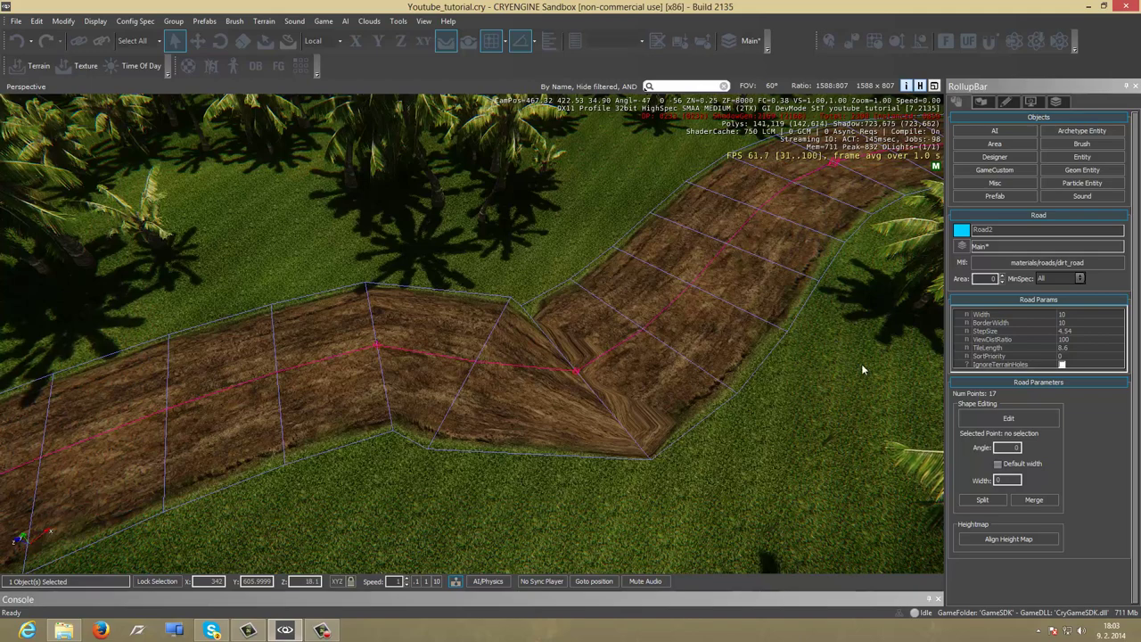
left_click(979, 417)
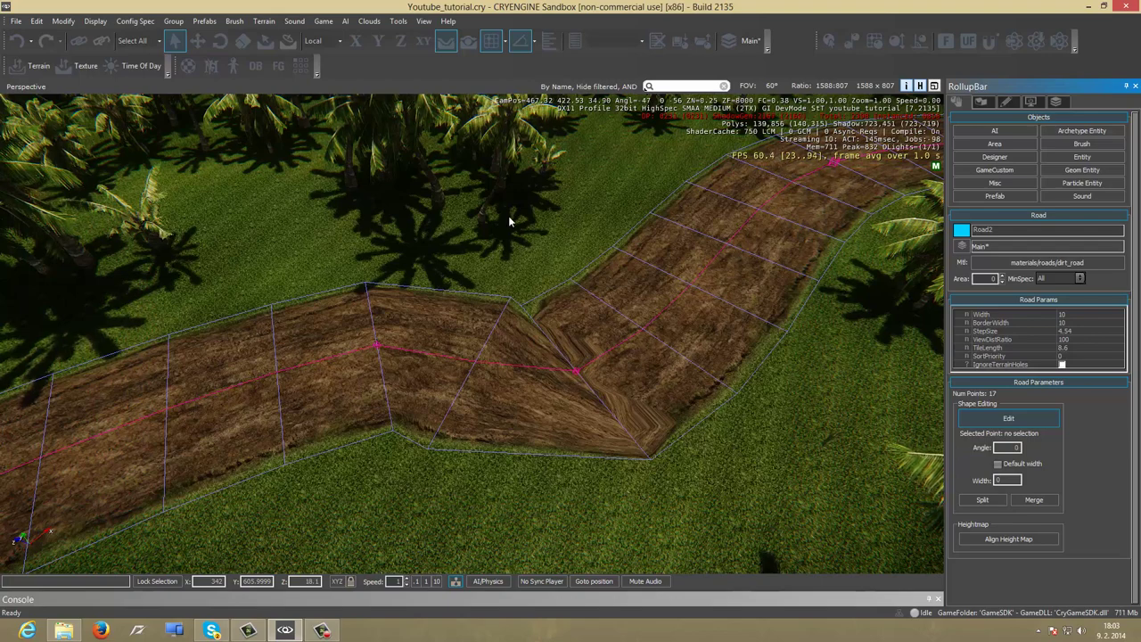
left_click(399, 43)
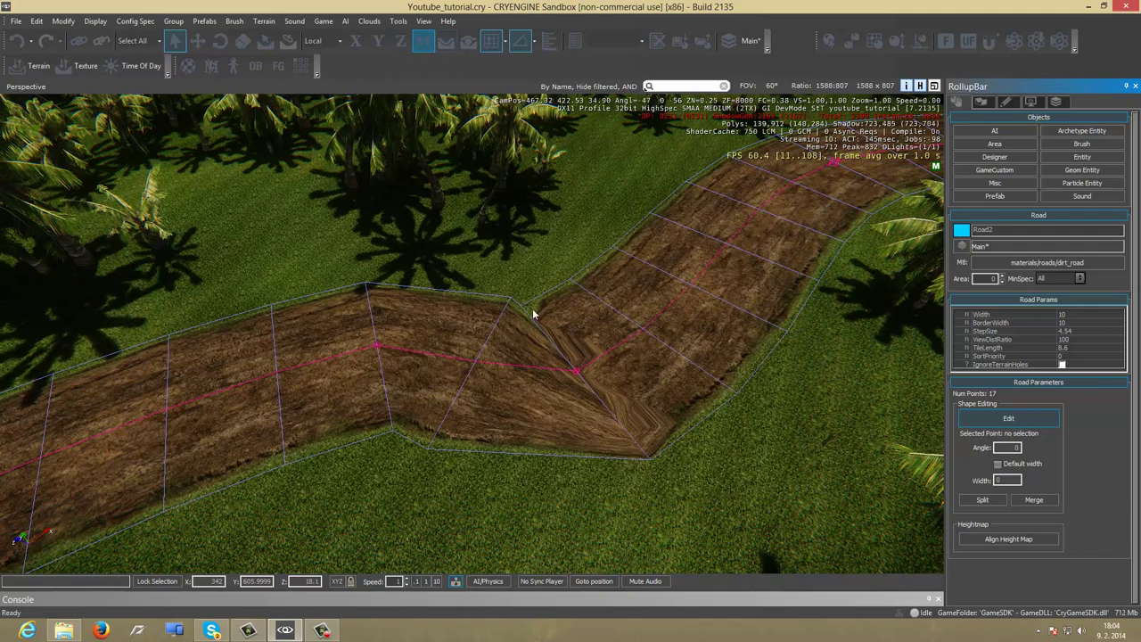
left_click_drag(577, 370, 544, 355)
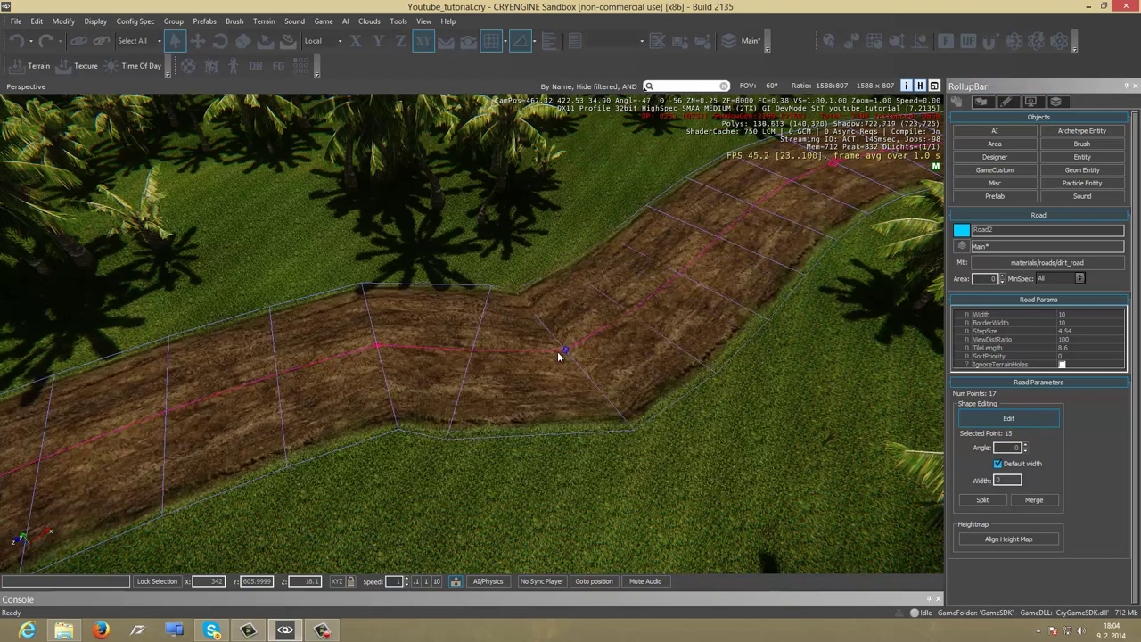
left_click_drag(558, 354, 558, 362)
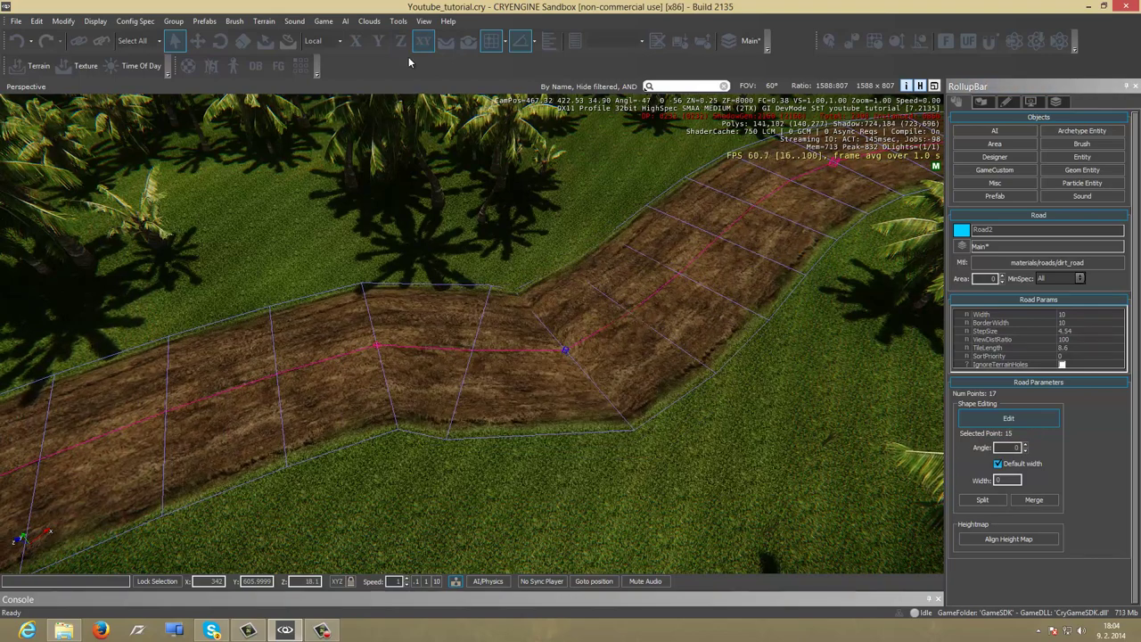
left_click(401, 42)
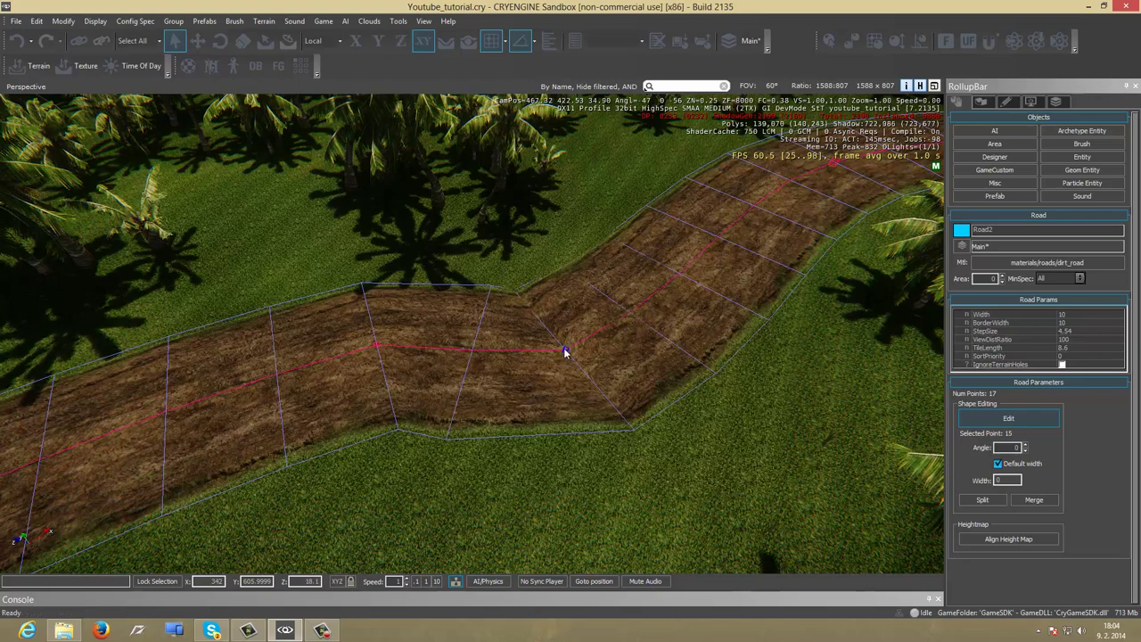
Align the terrain height map to the reshaped road
right_click_drag(713, 451, 632, 344)
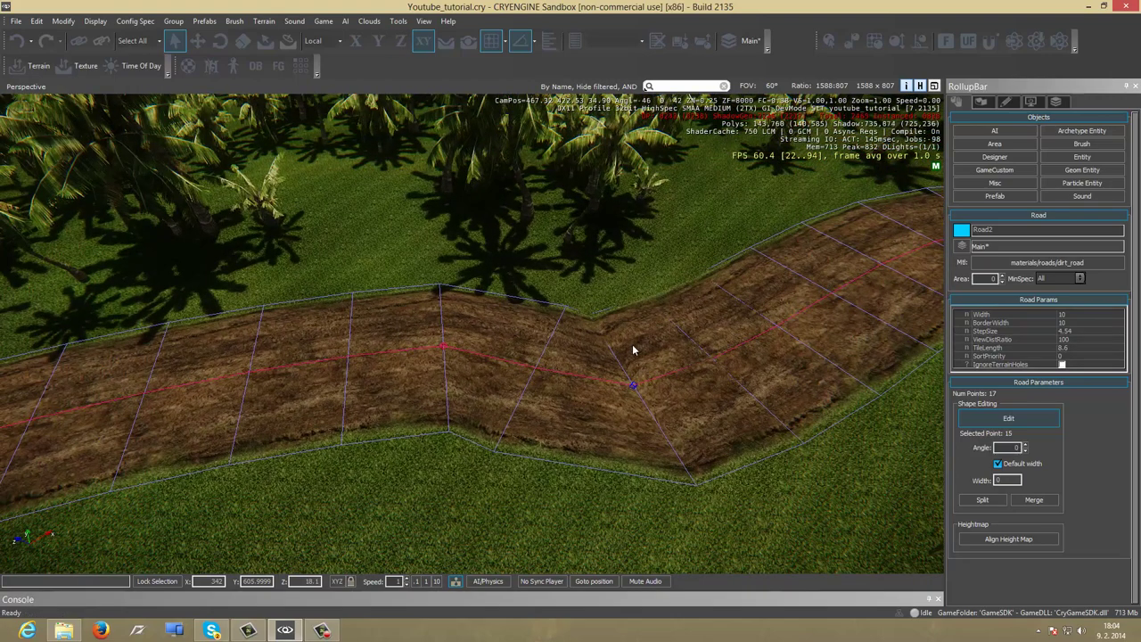
scroll(635, 347, "down", 8)
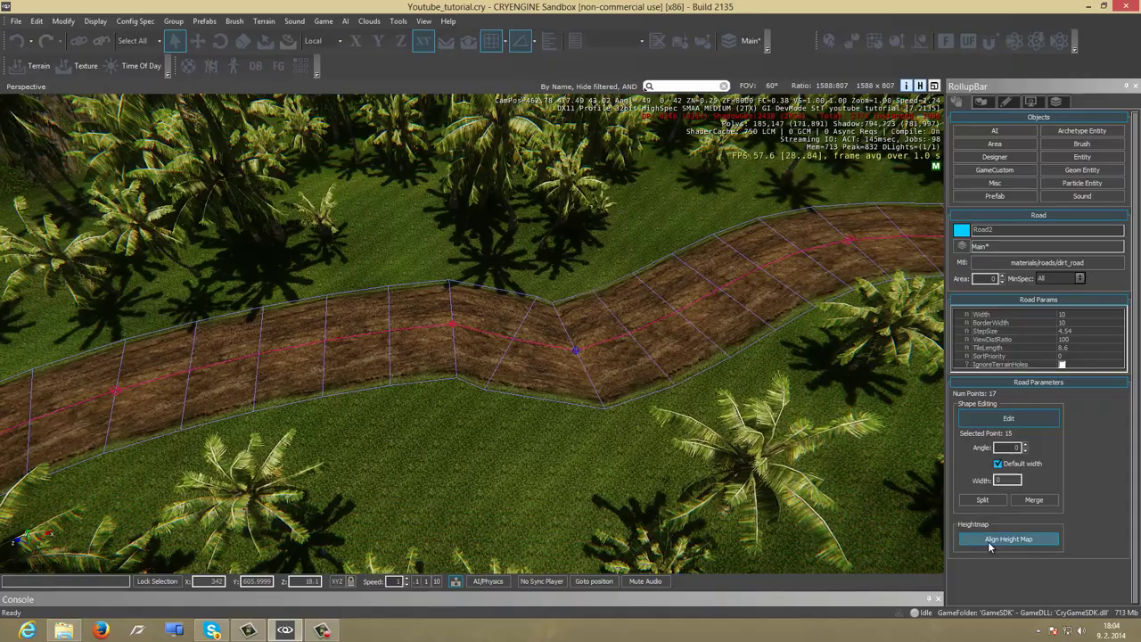
left_click(988, 539)
right_click_drag(643, 333, 879, 235)
key("w")
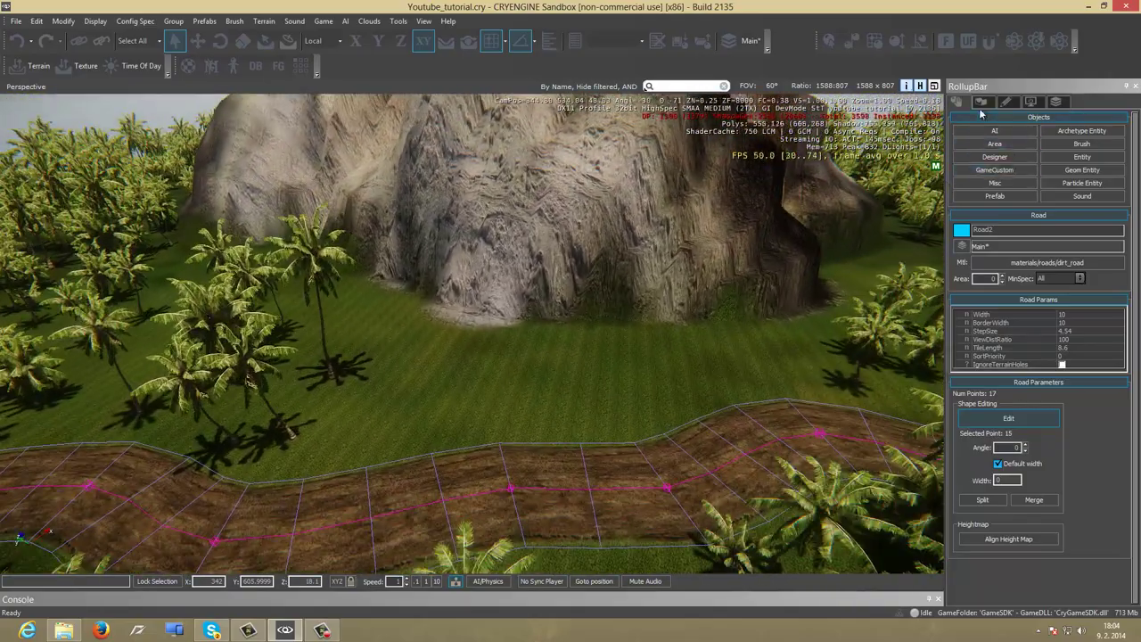
Paint palms from the Stromy group with a larger brush on the bare grass between the mountain and the road
left_click(981, 103)
left_click(994, 144)
left_click(985, 274)
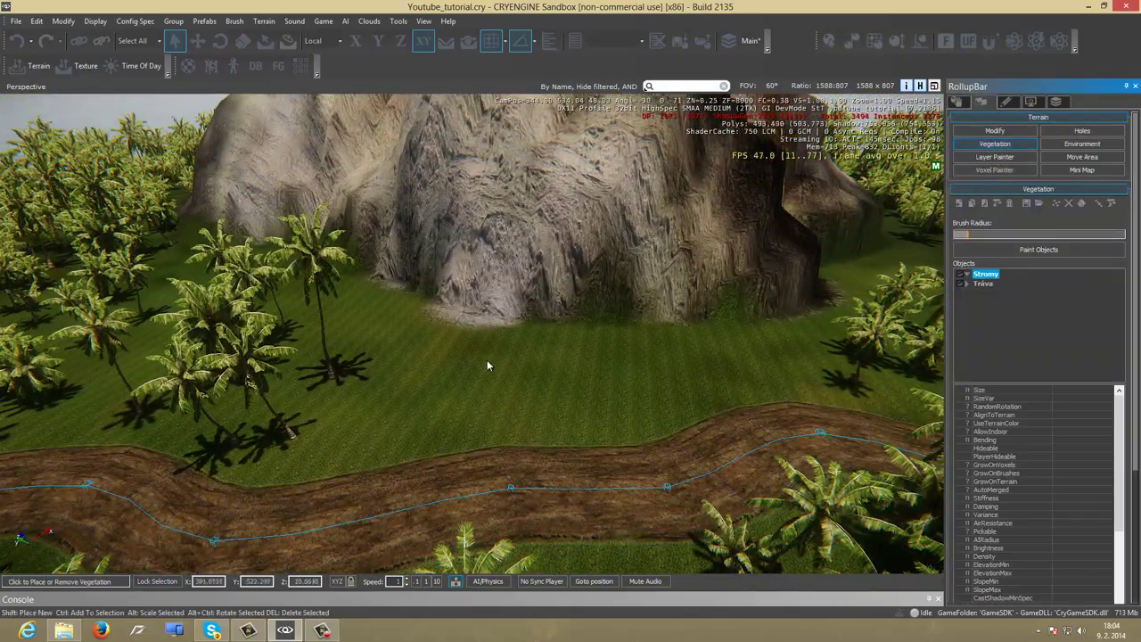
left_click(997, 251)
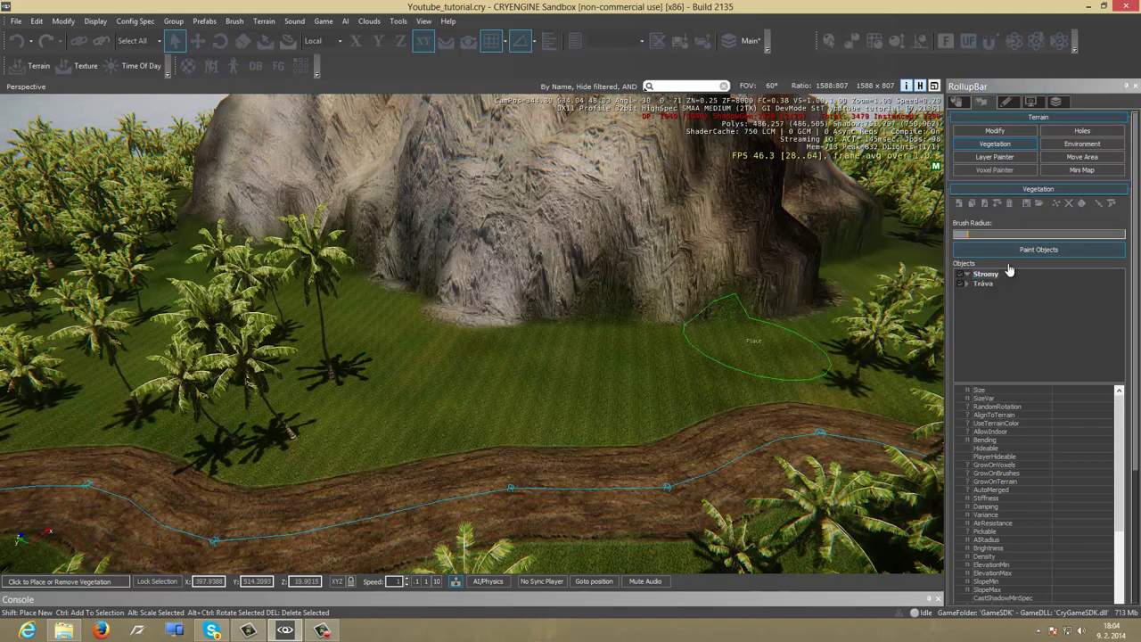
left_click(983, 233)
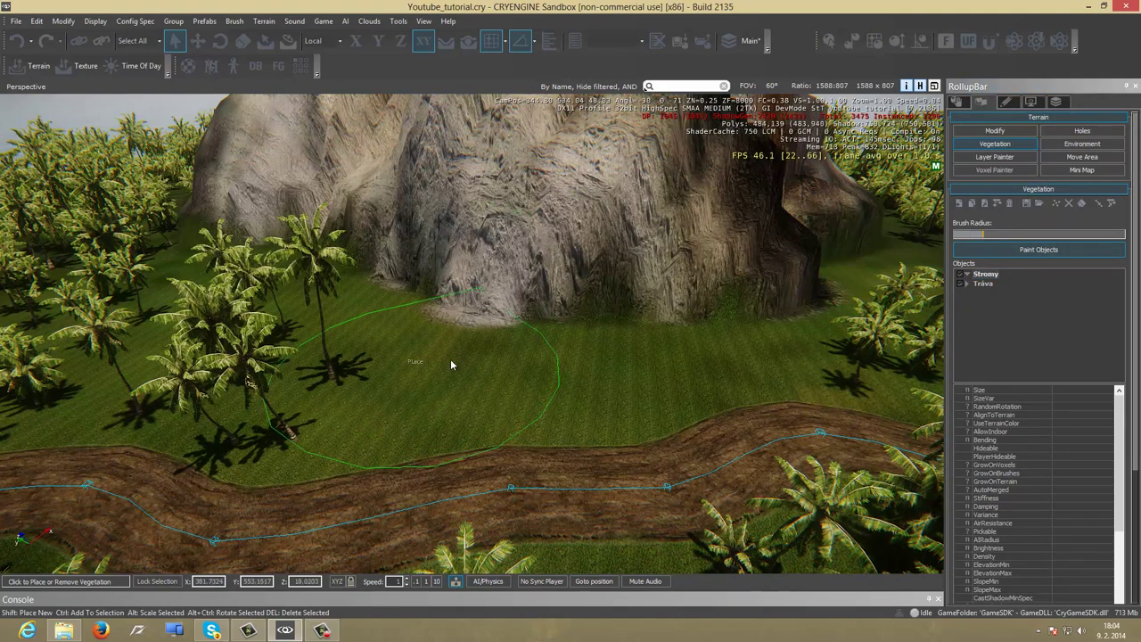
left_click(979, 234)
left_click(983, 275)
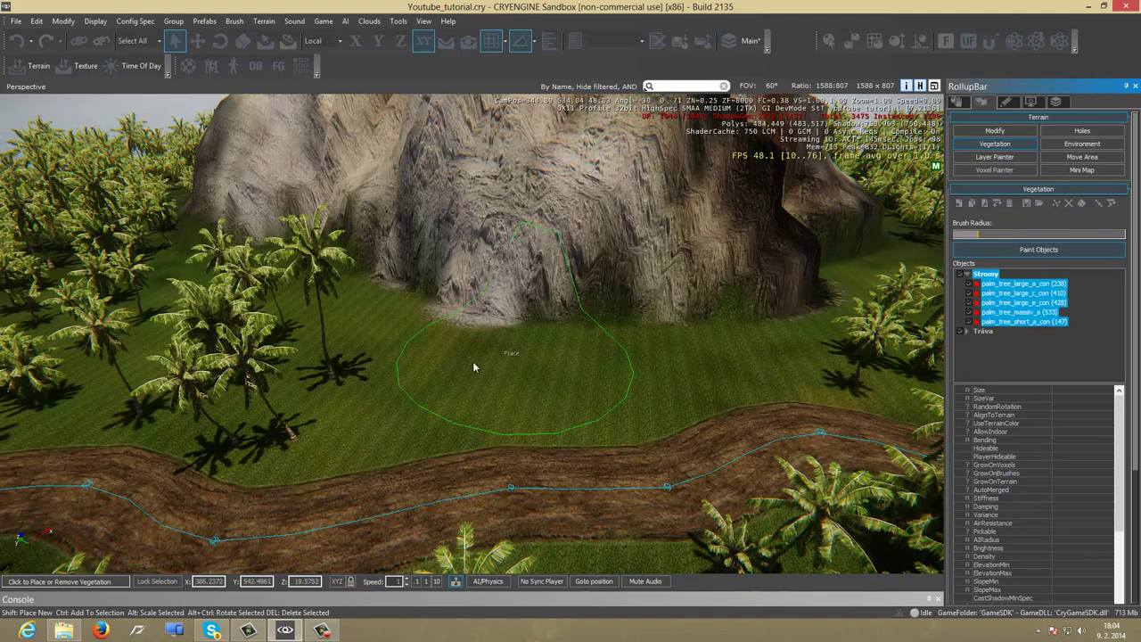
mouse_move(405, 378)
left_mouse_down()
mouse_move(619, 372)
mouse_move(618, 381)
mouse_move(794, 359)
mouse_move(679, 406)
left_mouse_up()
right_click_drag(679, 407, 699, 407)
key("s")
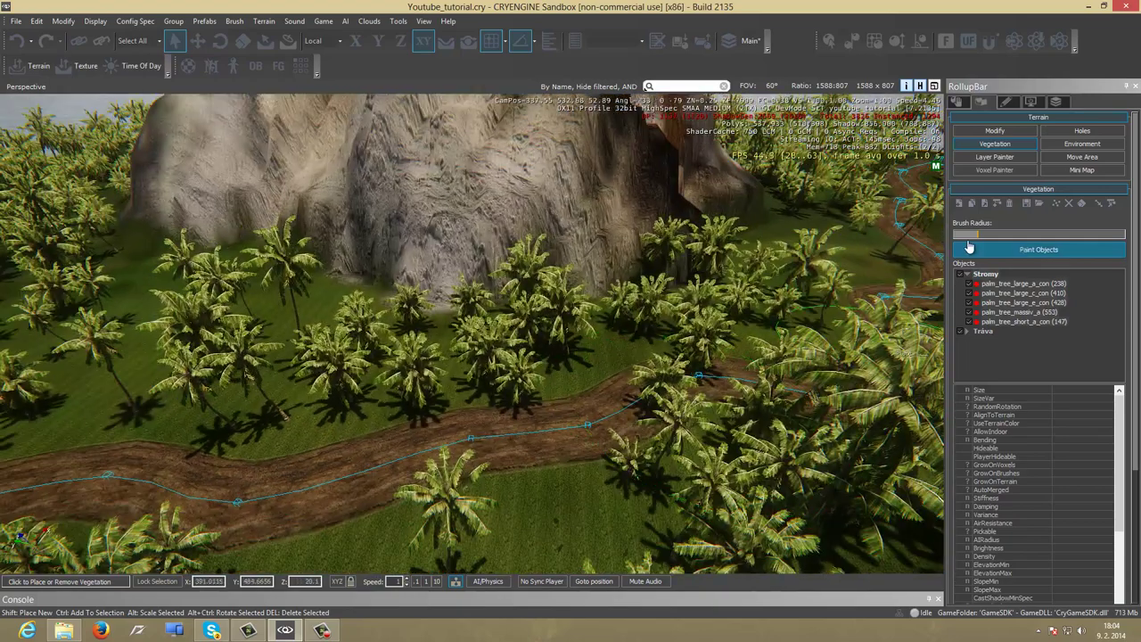
Reduce the brush radius and erase the newly painted palms standing too close to the road
left_click(965, 233)
mouse_move(624, 366)
right_mouse_down()
mouse_move(674, 344)
mouse_move(624, 401)
mouse_move(509, 395)
mouse_move(583, 380)
mouse_move(662, 379)
mouse_move(661, 391)
right_mouse_up()
left_click(595, 392, "ctrl")
key("s")
key("d")
key("s")
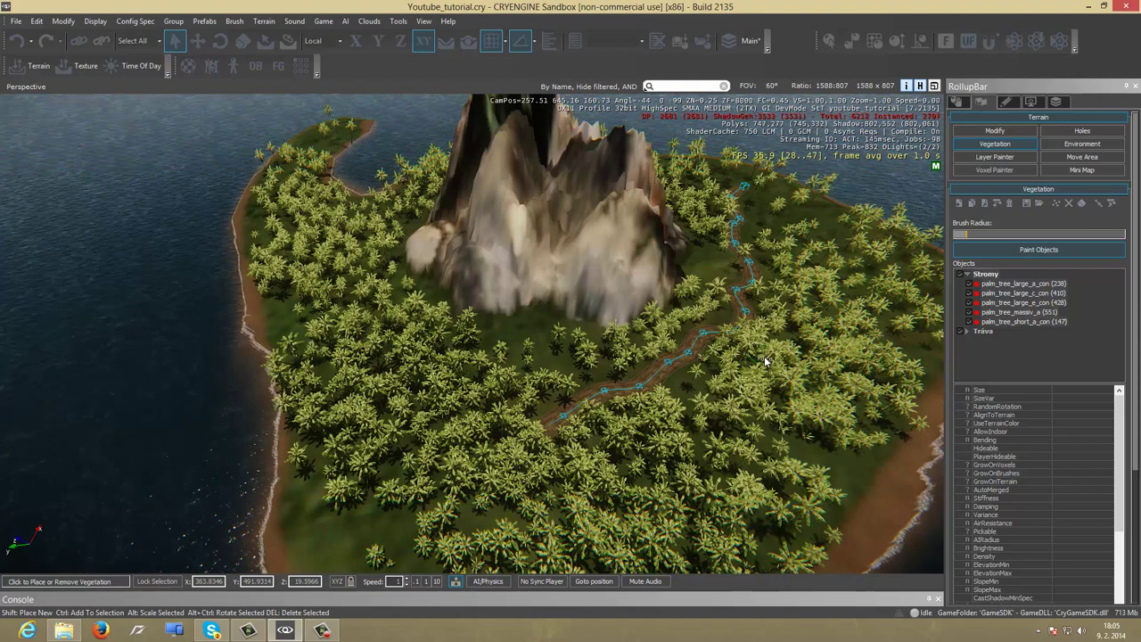
left_click(957, 101)
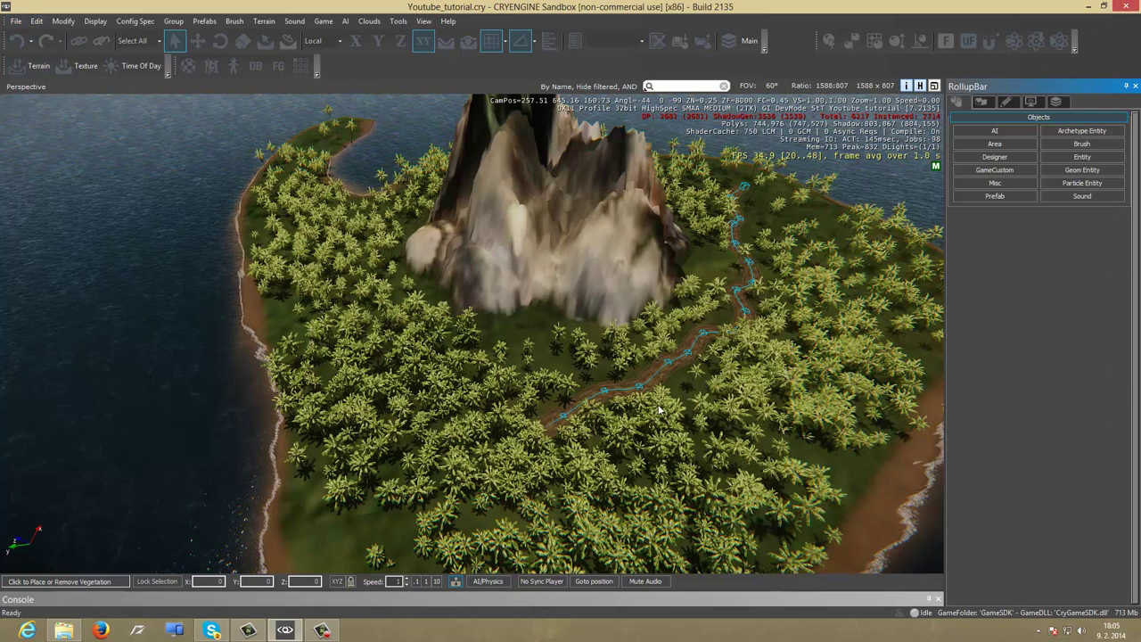
mouse_move(1121, 10)
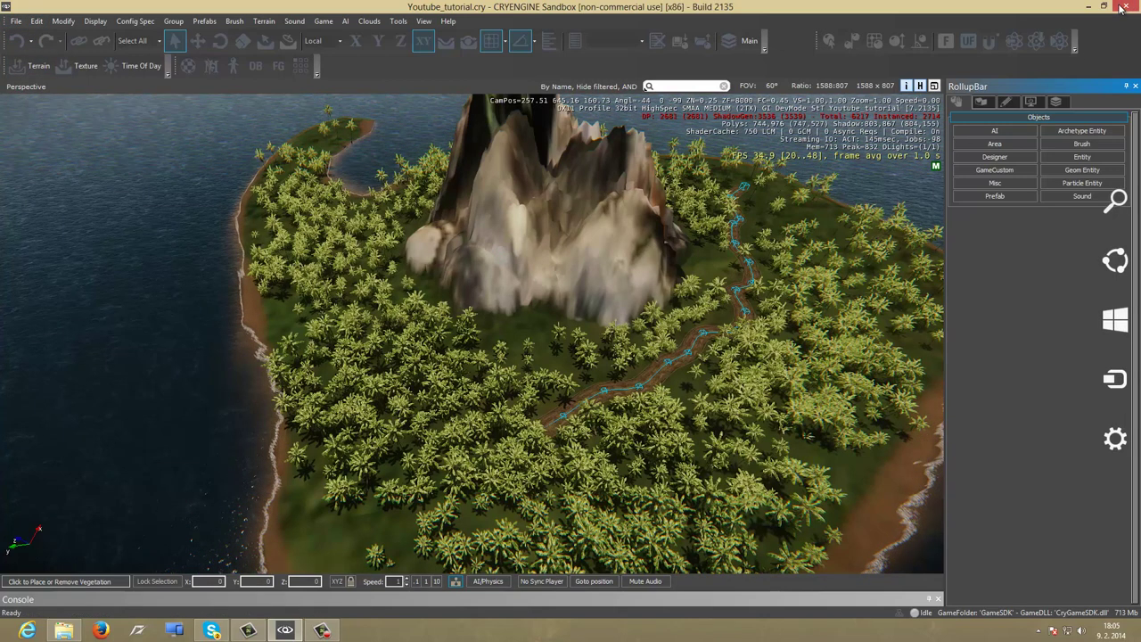
left_click(1120, 5)
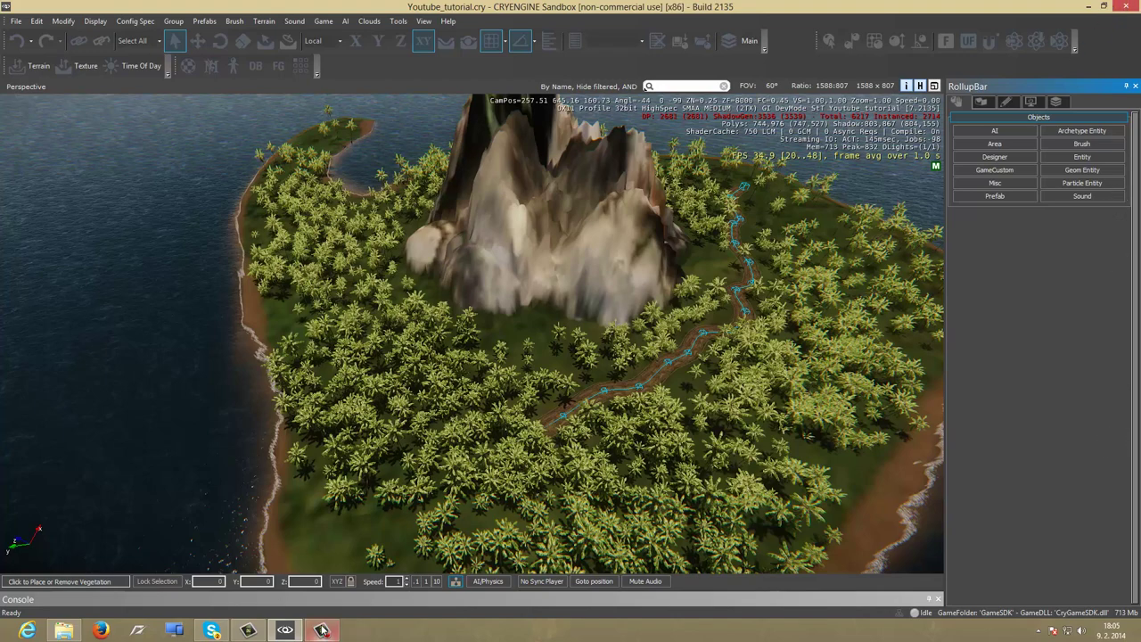
left_click(570, 331)
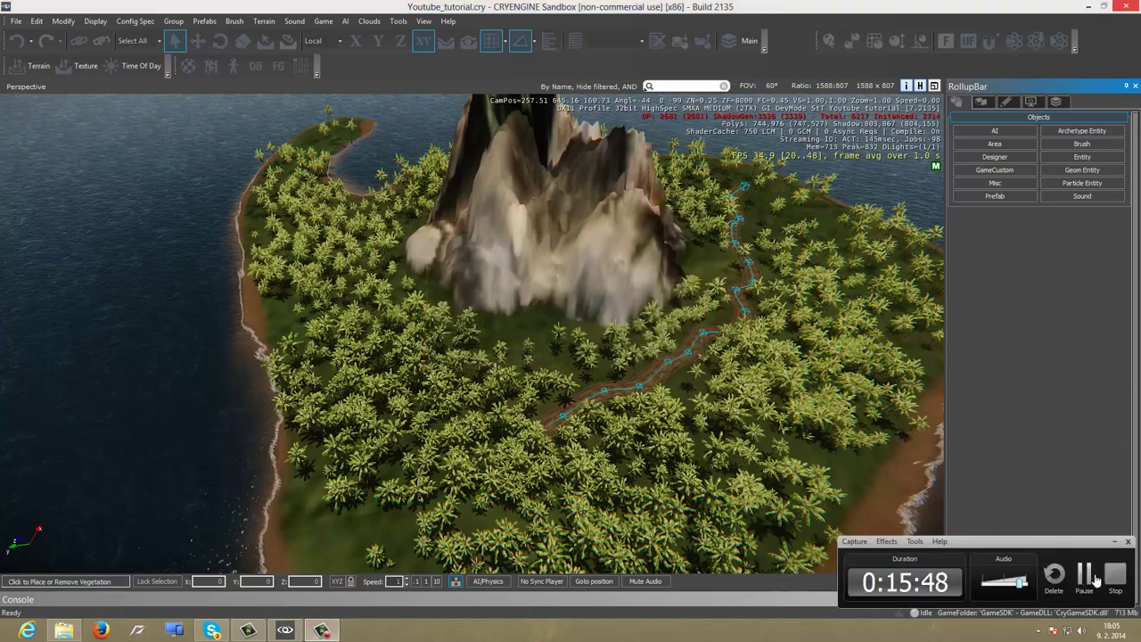